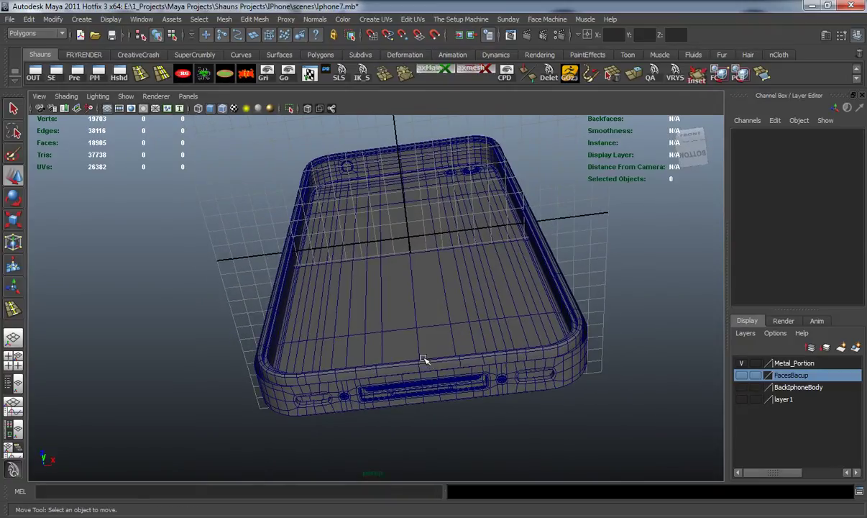
# - Select the inner surface of the dock connector recess and switch it to its unsmoothed display
pyautogui.keyDown('alt'); pyautogui.moveTo(376, 353); pyautogui.dragTo(375, 284, button='middle'); pyautogui.keyUp('alt')
pyautogui.scroll(10, 377, 295)
pyautogui.keyDown('alt'); pyautogui.moveTo(369, 300); pyautogui.dragTo(347, 289); pyautogui.keyUp('alt')
pyautogui.scroll(-2, 424, 323)
pyautogui.keyDown('alt'); pyautogui.moveTo(456, 325); pyautogui.dragTo(355, 320, button='middle'); pyautogui.keyUp('alt')
pyautogui.scroll(4, 399, 325)
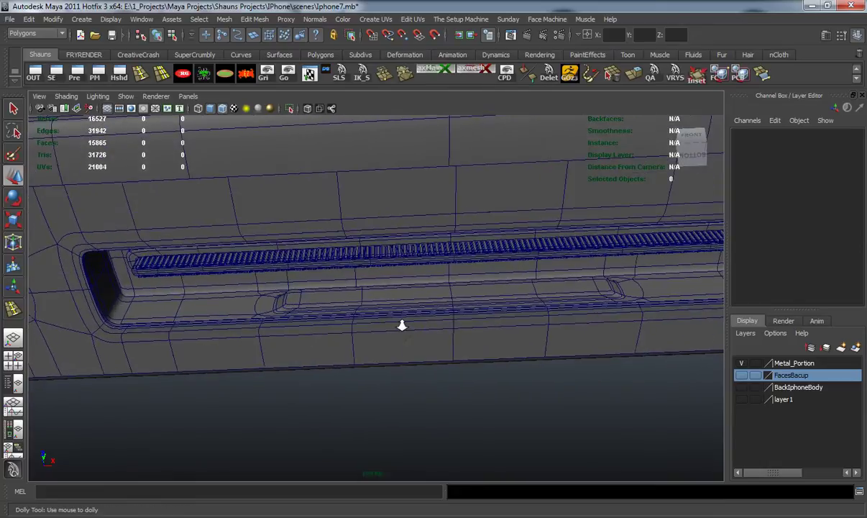
pyautogui.keyDown('alt'); pyautogui.moveTo(362, 329); pyautogui.dragTo(319, 329); pyautogui.keyUp('alt')
pyautogui.click(352, 313)
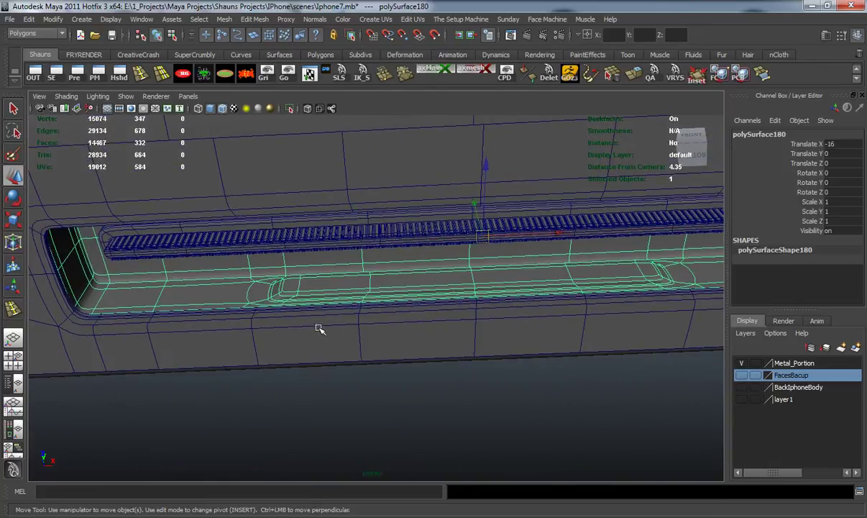
pyautogui.click(318, 336)
pyautogui.click(239, 295)
pyautogui.keyDown('alt'); pyautogui.moveTo(368, 333); pyautogui.dragTo(400, 321, button='middle'); pyautogui.keyUp('alt')
pyautogui.scroll(5, 334, 328)
pyautogui.press('1')
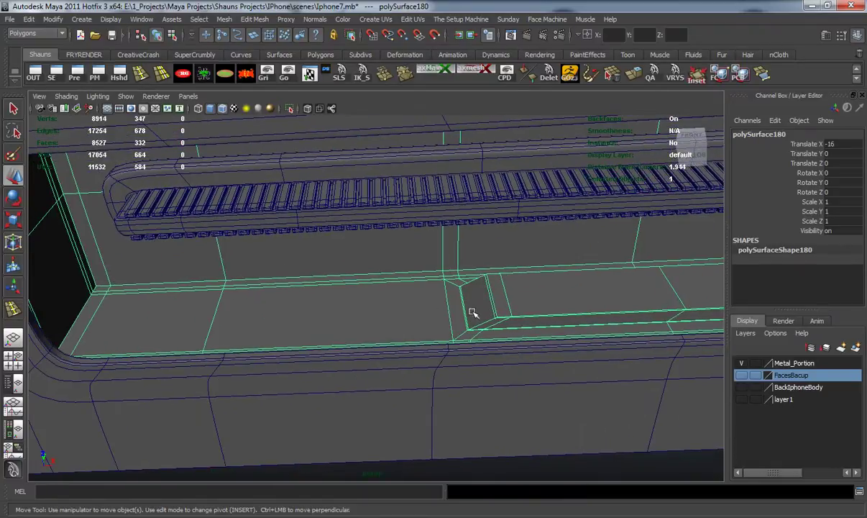
# - Insert an edge loop just outside each end of the ledge in the connector recess and restore the smooth preview
pyautogui.keyDown('alt'); pyautogui.moveTo(519, 319); pyautogui.dragTo(622, 290, button='middle'); pyautogui.keyUp('alt')
pyautogui.scroll(-5, 451, 316)
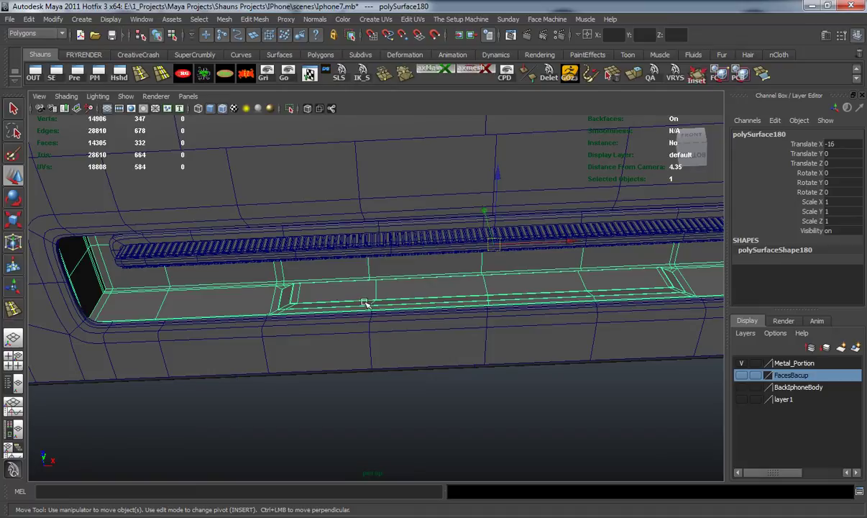
pyautogui.keyDown('alt'); pyautogui.moveTo(360, 301); pyautogui.dragTo(339, 302, button='middle'); pyautogui.keyUp('alt')
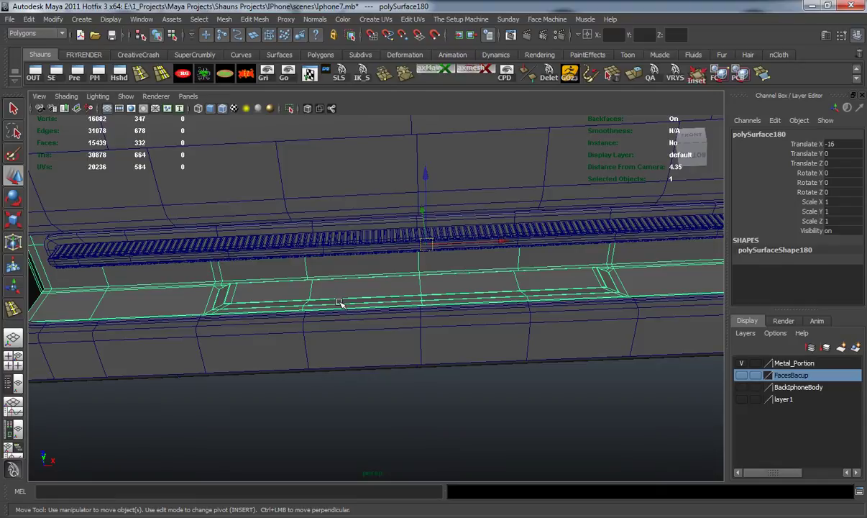
pyautogui.keyDown('alt'); pyautogui.moveTo(291, 314); pyautogui.dragTo(433, 317, button='middle'); pyautogui.keyUp('alt')
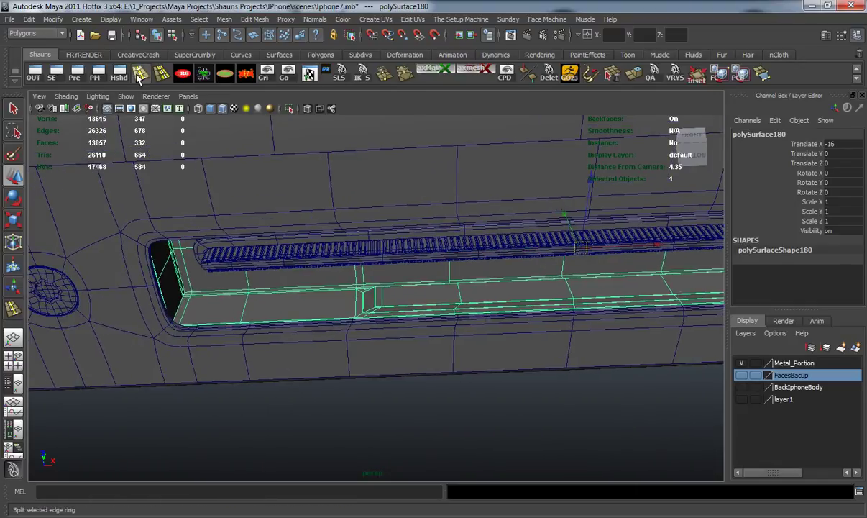
pyautogui.click(141, 74)
pyautogui.click(314, 290)
pyautogui.keyDown('alt'); pyautogui.moveTo(644, 314); pyautogui.dragTo(245, 317, button='middle'); pyautogui.keyUp('alt')
pyautogui.moveTo(397, 276); pyautogui.dragTo(414, 276)
pyautogui.press('w')
pyautogui.press('3')
pyautogui.moveTo(333, 273); pyautogui.dragTo(365, 257, button='right')
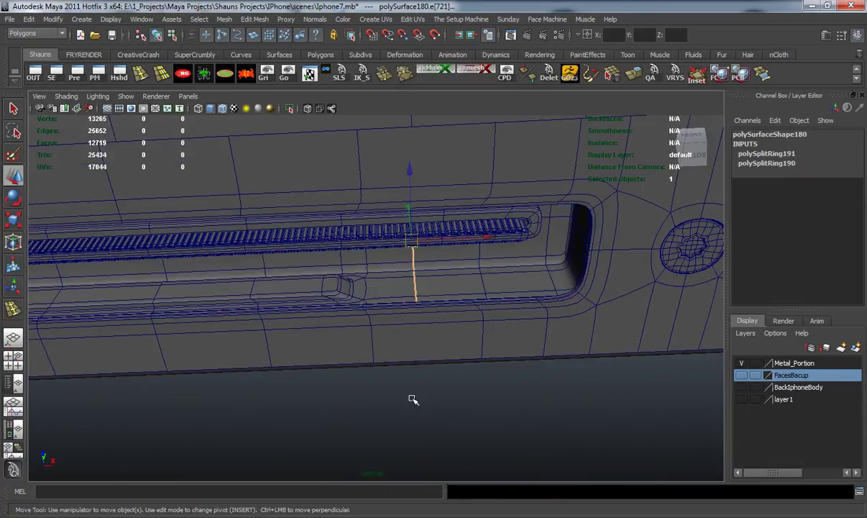
pyautogui.click(411, 398)
# - Examine the connector recess and the rounded slots along the phone's bottom end
pyautogui.scroll(-5, 407, 374)
pyautogui.keyDown('alt'); pyautogui.moveTo(385, 349); pyautogui.dragTo(389, 350); pyautogui.keyUp('alt')
pyautogui.keyDown('alt'); pyautogui.moveTo(389, 349); pyautogui.dragTo(422, 347, button='middle'); pyautogui.keyUp('alt')
pyautogui.scroll(3, 422, 348)
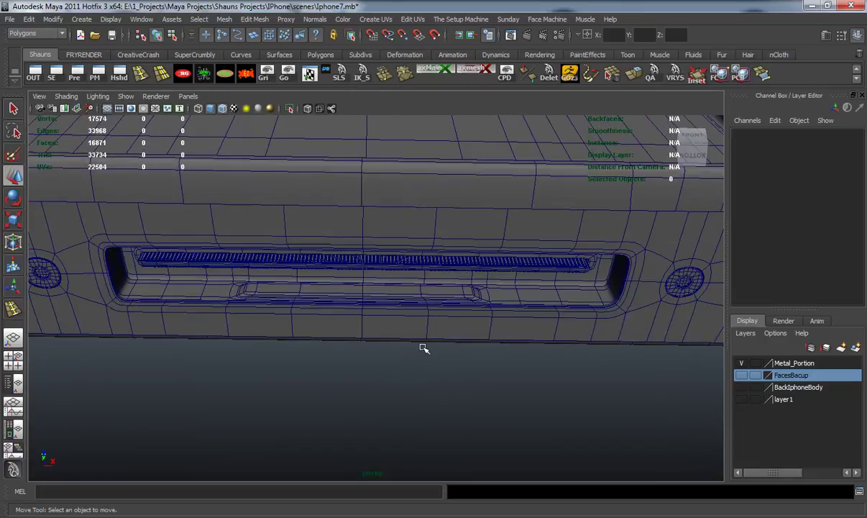
pyautogui.keyDown('alt'); pyautogui.moveTo(415, 346); pyautogui.dragTo(413, 357); pyautogui.keyUp('alt')
pyautogui.scroll(-6, 430, 363)
pyautogui.keyDown('alt'); pyautogui.moveTo(430, 364); pyautogui.dragTo(394, 340, button='middle'); pyautogui.keyUp('alt')
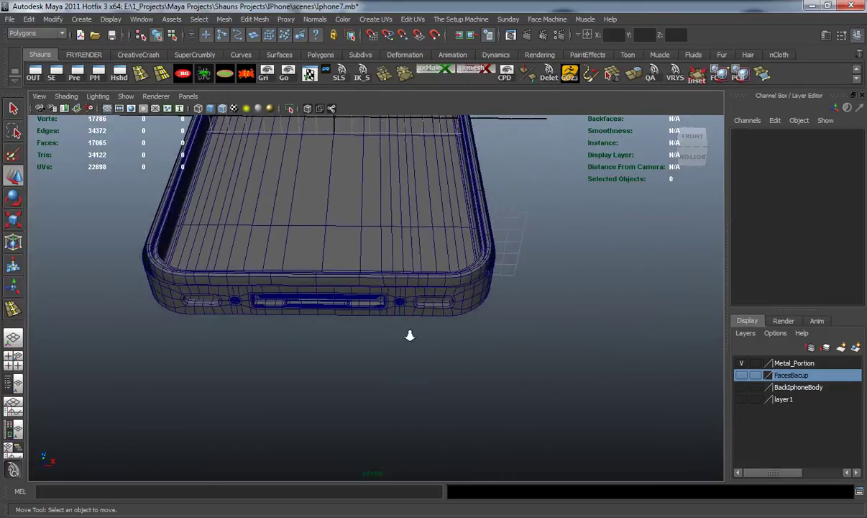
pyautogui.scroll(5, 431, 326)
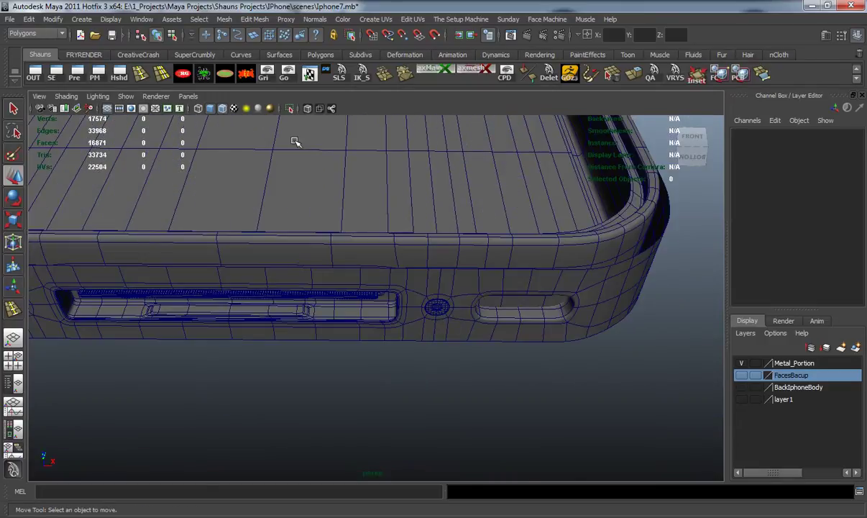
# - Create a grid-snapped polygon plane 5 wide and 3 high on the ground beside the phone
pyautogui.click(321, 54)
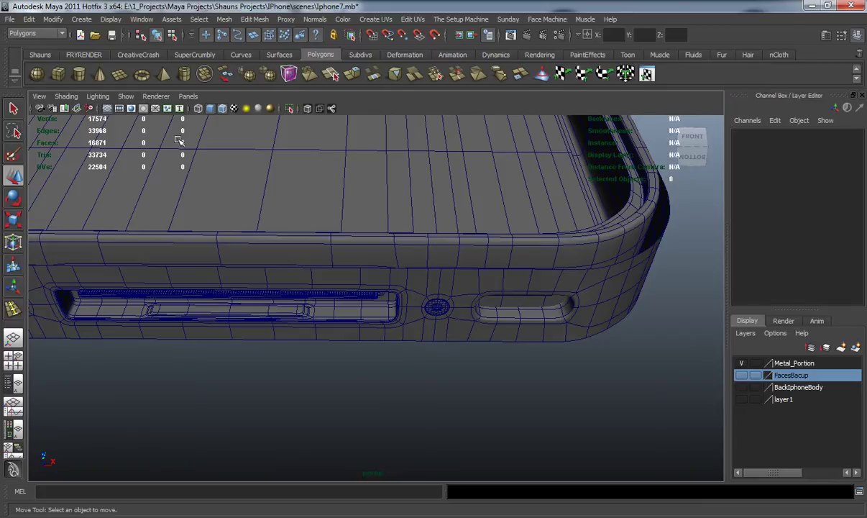
pyautogui.keyDown('alt'); pyautogui.moveTo(482, 293); pyautogui.dragTo(459, 291, button='middle'); pyautogui.keyUp('alt')
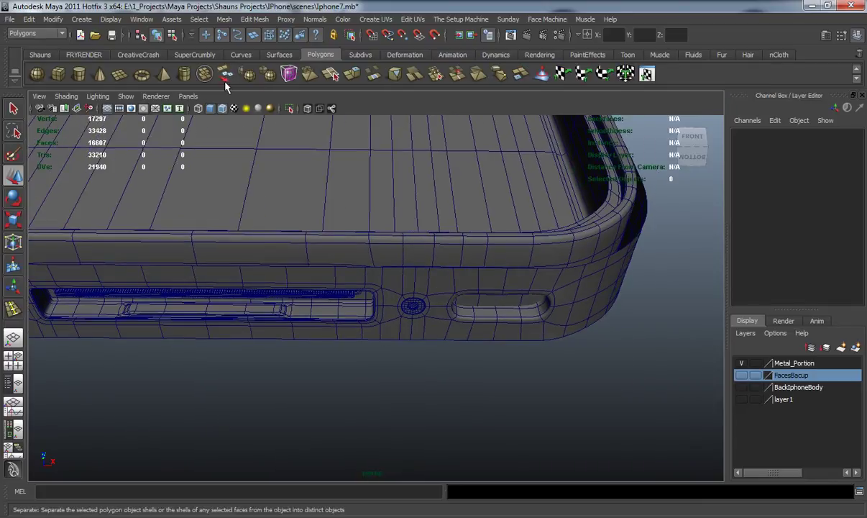
pyautogui.click(119, 81)
pyautogui.scroll(-6, 425, 215)
pyautogui.keyDown('alt'); pyautogui.moveTo(425, 215); pyautogui.dragTo(429, 331); pyautogui.keyUp('alt')
pyautogui.keyDown('alt'); pyautogui.moveTo(429, 331); pyautogui.dragTo(373, 205, button='middle'); pyautogui.keyUp('alt')
pyautogui.keyDown('alt'); pyautogui.moveTo(373, 205); pyautogui.dragTo(546, 336); pyautogui.keyUp('alt')
pyautogui.scroll(3, 384, 254)
pyautogui.press('x')
pyautogui.keyDown('alt'); pyautogui.moveTo(536, 336); pyautogui.dragTo(478, 335, button='middle'); pyautogui.keyUp('alt')
pyautogui.scroll(5, 478, 335)
pyautogui.keyDown('alt'); pyautogui.moveTo(478, 335); pyautogui.dragTo(442, 324); pyautogui.keyUp('alt')
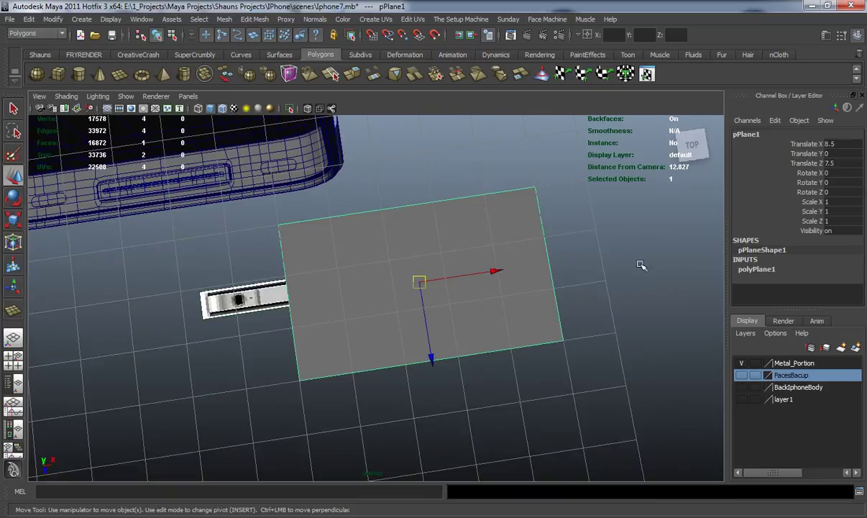
# - Set the plane's subdivisions to 12 in width and 8 in height
pyautogui.click(760, 269)
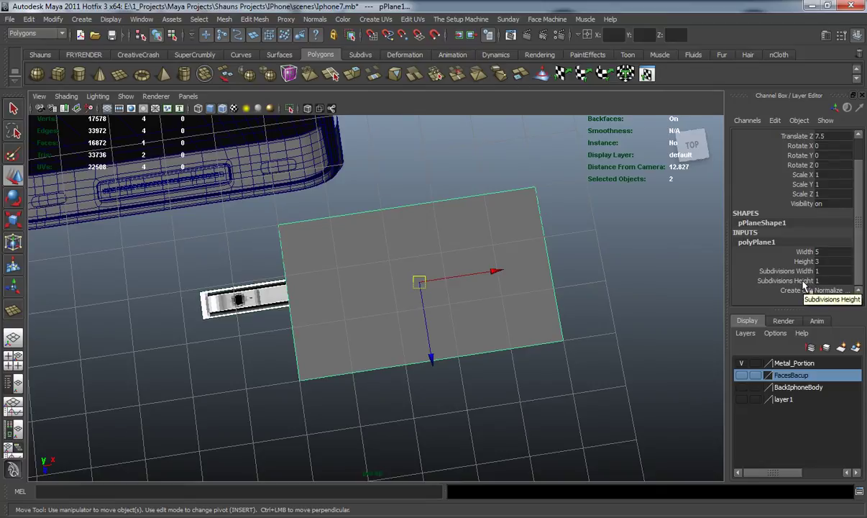
pyautogui.click(789, 271)
pyautogui.moveTo(564, 272); pyautogui.dragTo(627, 282, button='middle')
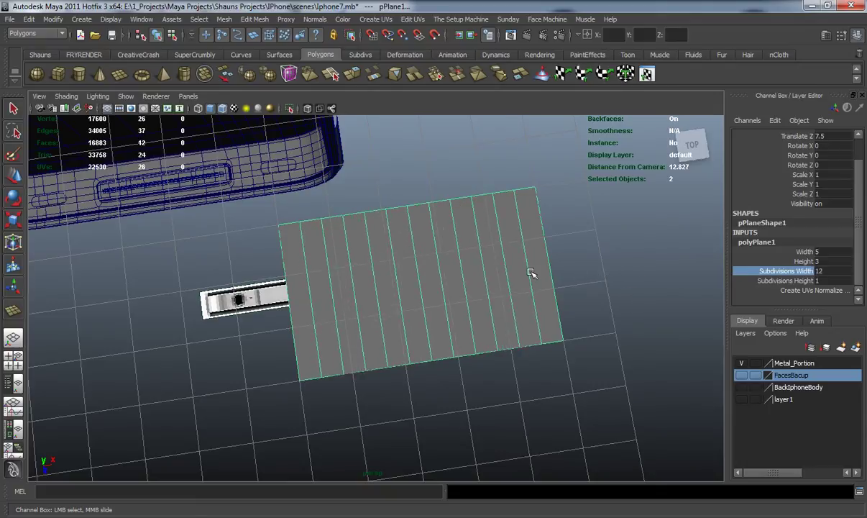
pyautogui.click(772, 283)
pyautogui.moveTo(589, 283); pyautogui.dragTo(631, 284, button='middle')
pyautogui.keyDown('alt'); pyautogui.moveTo(498, 280); pyautogui.dragTo(305, 257); pyautogui.keyUp('alt')
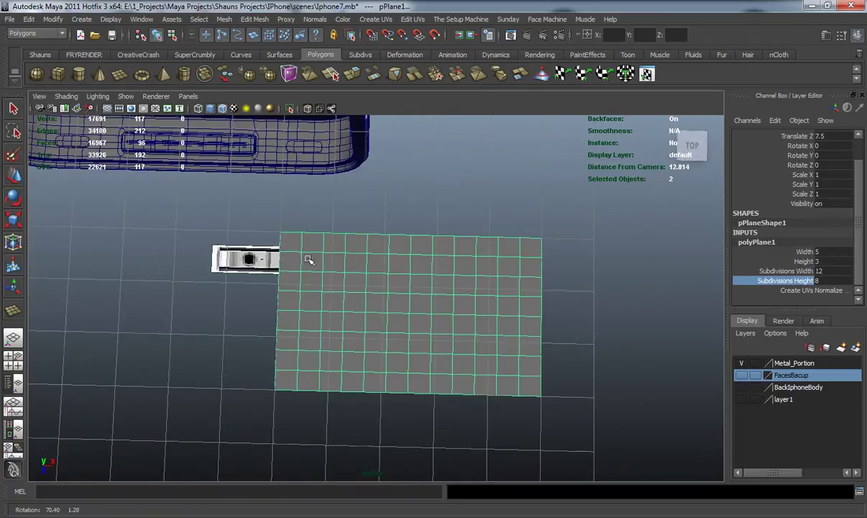
# - Select all faces of the subdivided plane and turn off Keep Faces Together
pyautogui.click(212, 254)
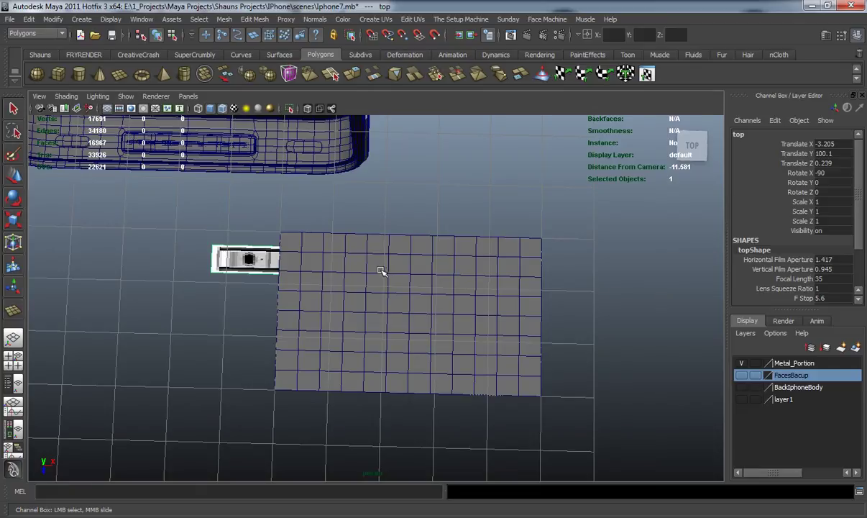
pyautogui.moveTo(374, 270); pyautogui.dragTo(375, 282, button='right')
pyautogui.moveTo(187, 215); pyautogui.dragTo(662, 440)
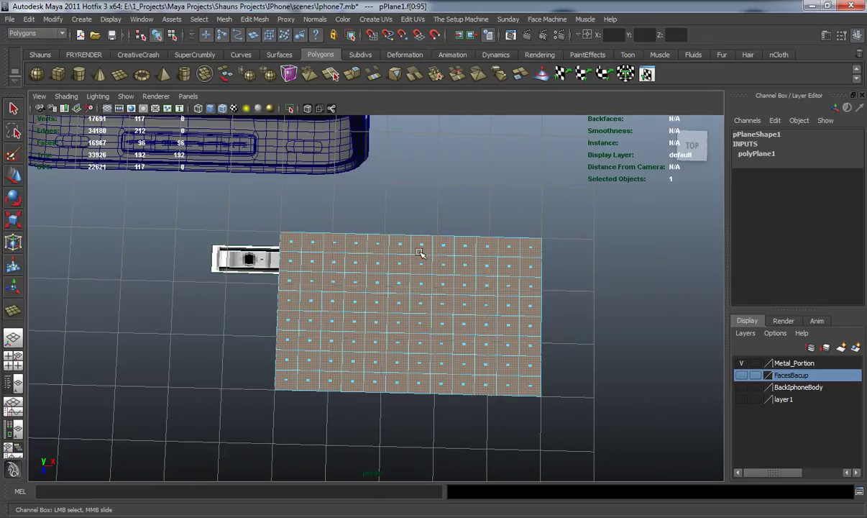
pyautogui.keyDown('alt'); pyautogui.moveTo(406, 295); pyautogui.dragTo(432, 296); pyautogui.keyUp('alt')
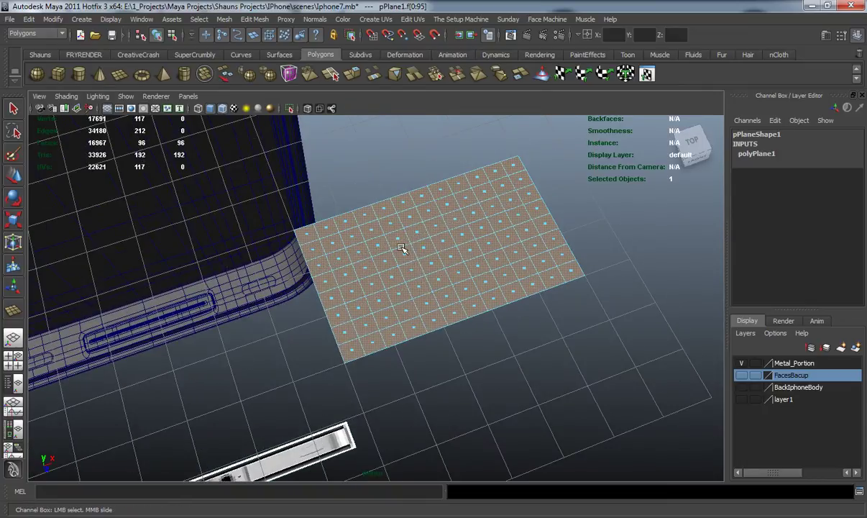
pyautogui.click(255, 19)
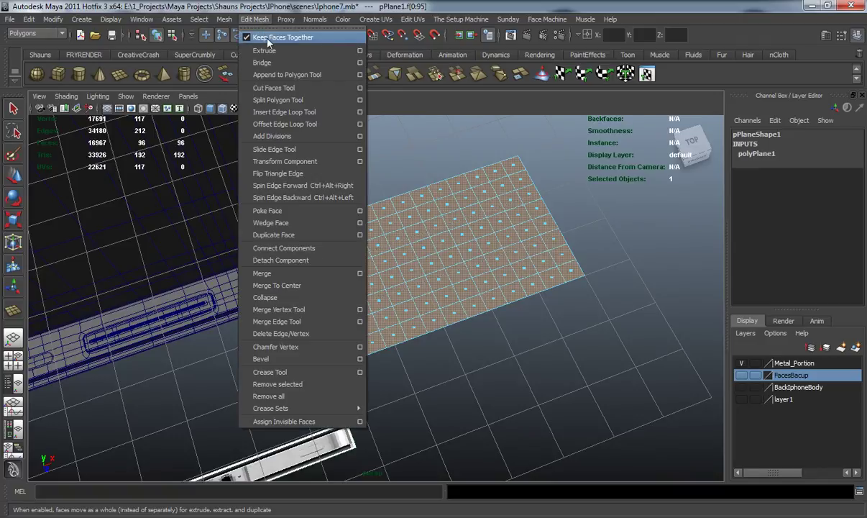
pyautogui.click(267, 40)
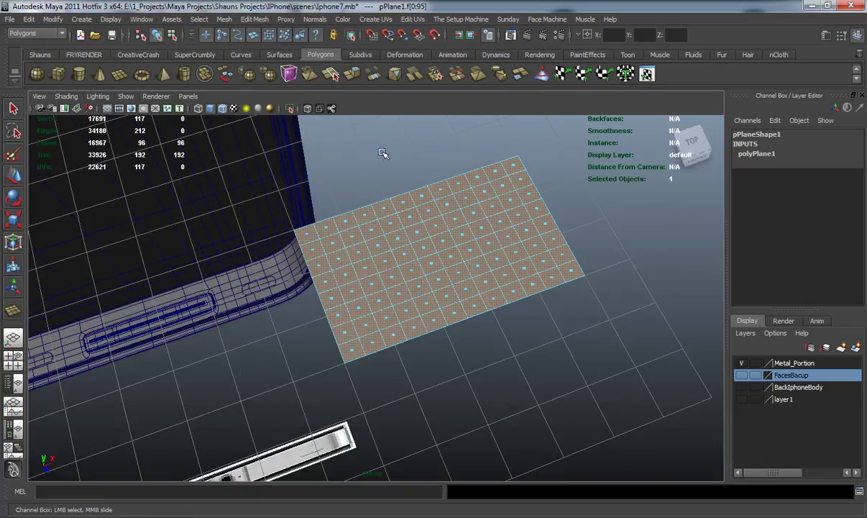
# - Extrude the plane's faces individually, scale them inward to about 0.717, and delete the inner faces to leave an open grid
pyautogui.click(331, 72)
pyautogui.keyDown('alt'); pyautogui.moveTo(336, 235); pyautogui.dragTo(367, 224); pyautogui.keyUp('alt')
pyautogui.keyDown('alt'); pyautogui.moveTo(368, 224); pyautogui.dragTo(376, 270, button='middle'); pyautogui.keyUp('alt')
pyautogui.scroll(3, 376, 270)
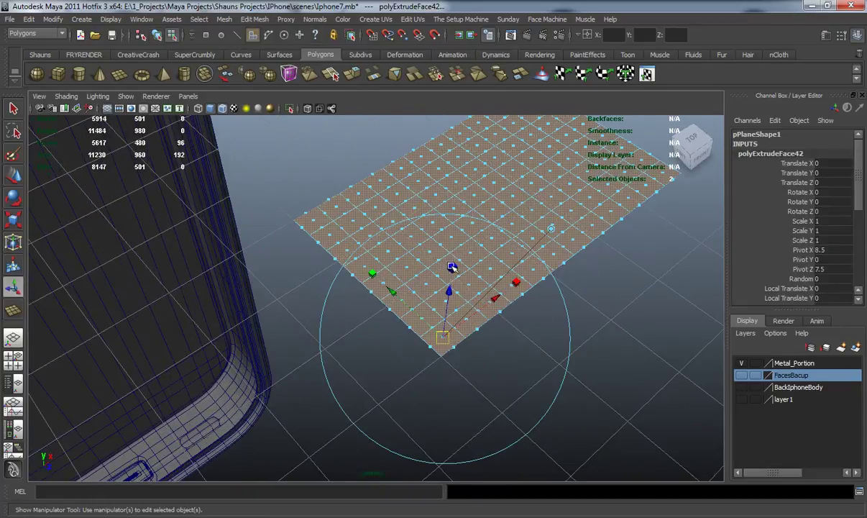
pyautogui.click(452, 267)
pyautogui.moveTo(443, 335); pyautogui.dragTo(433, 335)
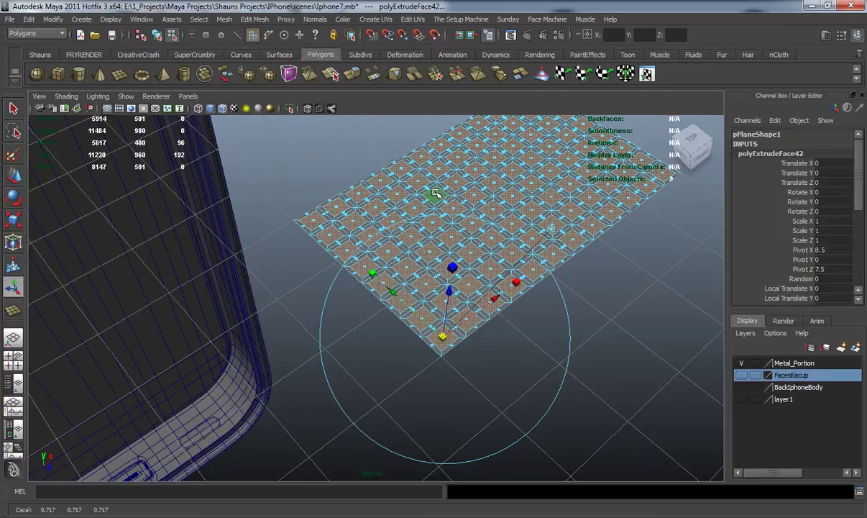
pyautogui.press('Delete')
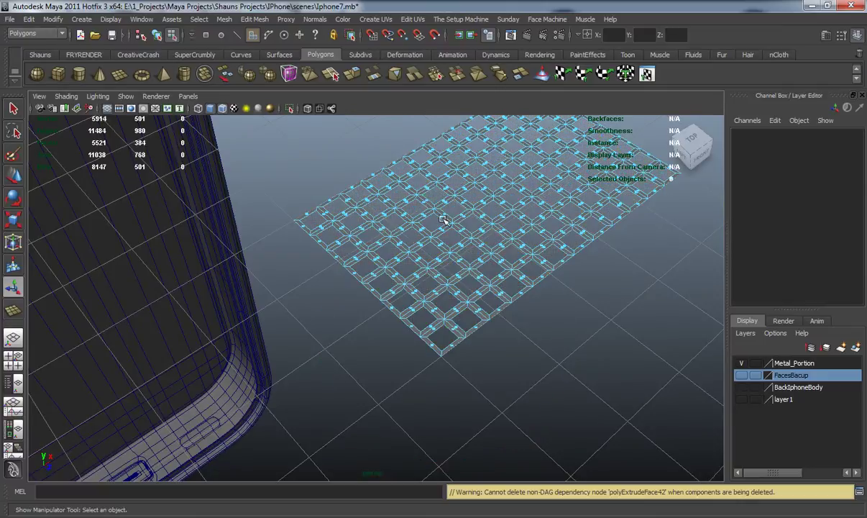
pyautogui.moveTo(440, 229); pyautogui.dragTo(457, 218, button='right')
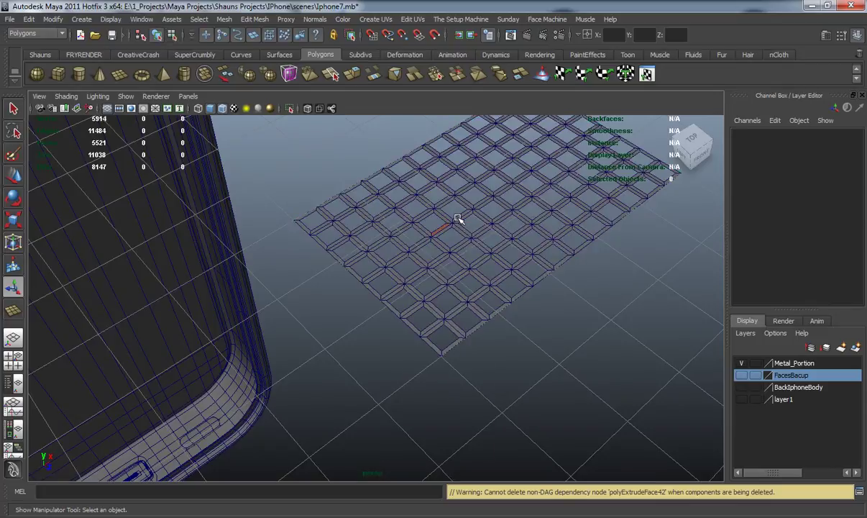
pyautogui.click(457, 220)
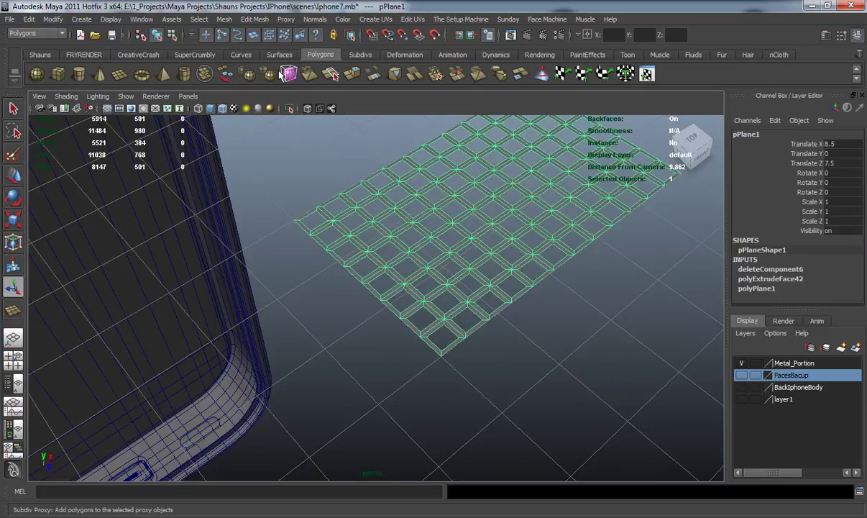
# - Turn Keep Faces Together back on, then delete the grid's history and freeze its transformations
pyautogui.click(253, 22)
pyautogui.click(259, 38)
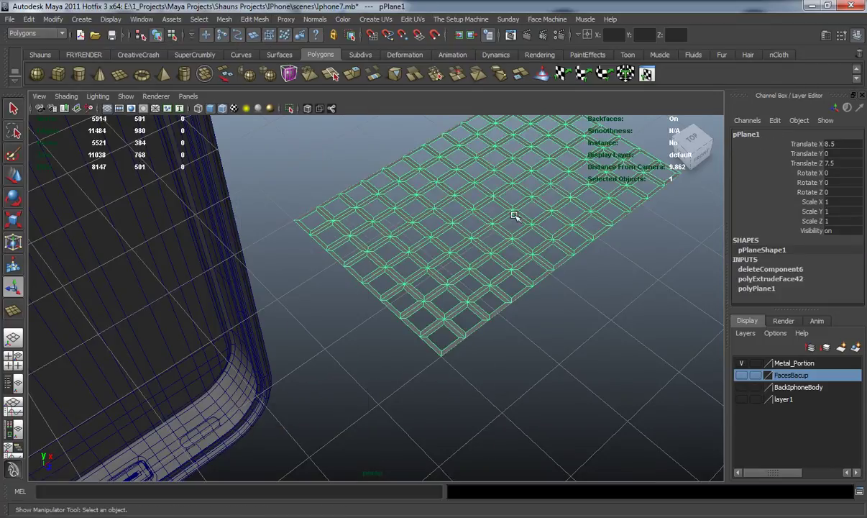
pyautogui.click(50, 54)
pyautogui.click(245, 76)
pyautogui.keyDown('alt'); pyautogui.moveTo(431, 189); pyautogui.dragTo(400, 231, button='middle'); pyautogui.keyUp('alt')
pyautogui.press('w')
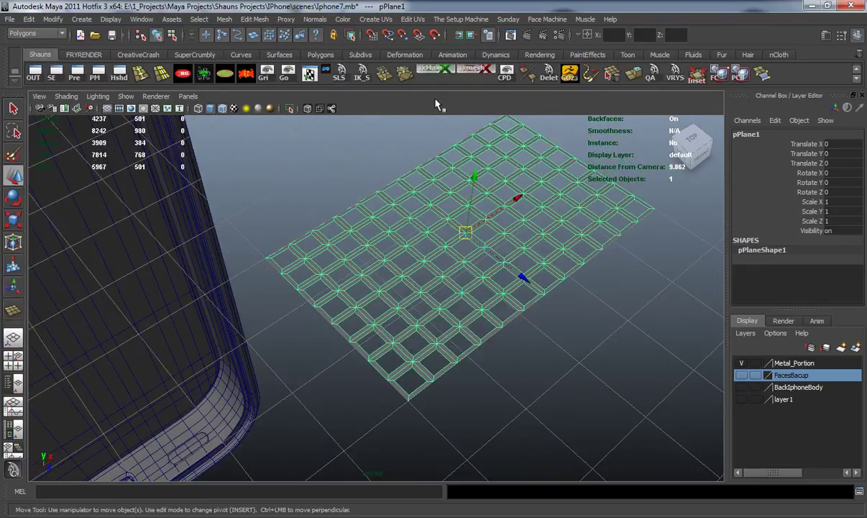
# - Extrude the whole grid upward into a thin slab and preview it smoothed
pyautogui.click(317, 54)
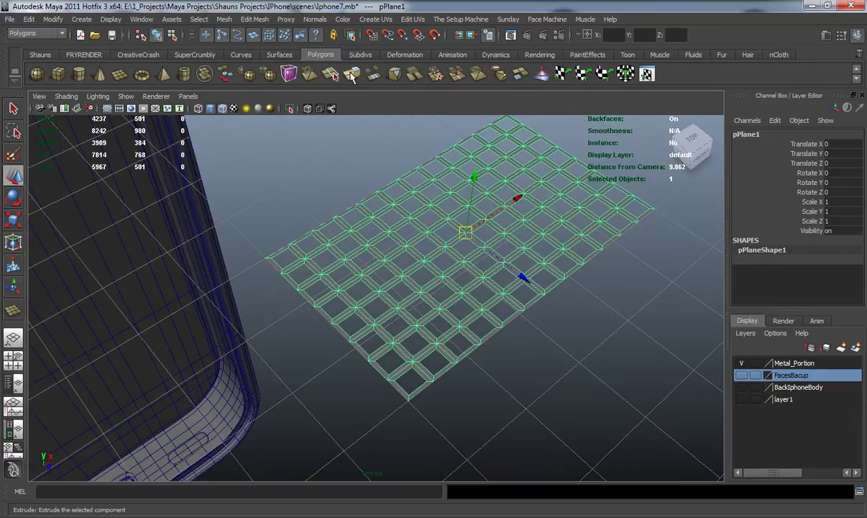
pyautogui.keyDown('alt'); pyautogui.moveTo(459, 242); pyautogui.dragTo(455, 207, button='middle'); pyautogui.keyUp('alt')
pyautogui.scroll(4, 454, 208)
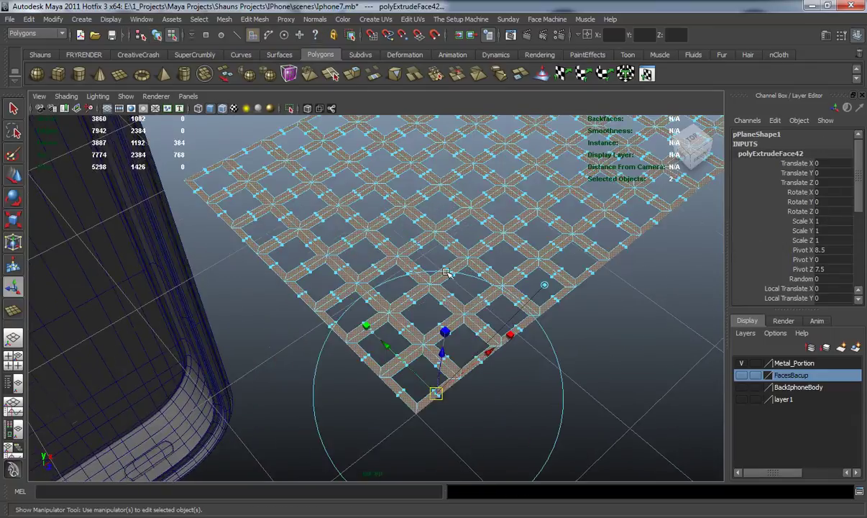
pyautogui.press('w')
pyautogui.keyDown('alt'); pyautogui.moveTo(442, 289); pyautogui.dragTo(443, 257); pyautogui.keyUp('alt')
pyautogui.keyDown('alt'); pyautogui.moveTo(451, 163); pyautogui.dragTo(425, 296, button='middle'); pyautogui.keyUp('alt')
pyautogui.keyDown('alt'); pyautogui.moveTo(425, 295); pyautogui.dragTo(431, 253); pyautogui.keyUp('alt')
pyautogui.keyDown('alt'); pyautogui.moveTo(431, 251); pyautogui.dragTo(415, 309, button='middle'); pyautogui.keyUp('alt')
pyautogui.keyDown('alt'); pyautogui.moveTo(402, 271); pyautogui.dragTo(414, 254); pyautogui.keyUp('alt')
pyautogui.moveTo(464, 177); pyautogui.dragTo(466, 167)
pyautogui.press('3')
pyautogui.click(532, 377)
pyautogui.moveTo(483, 369)
pyautogui.keyDown('alt'); pyautogui.mouseDown()
pyautogui.moveTo(498, 366)
pyautogui.moveTo(478, 364)
pyautogui.mouseUp(); pyautogui.keyUp('alt')
pyautogui.keyDown('alt'); pyautogui.moveTo(478, 363); pyautogui.dragTo(512, 383, button='middle'); pyautogui.keyUp('alt')
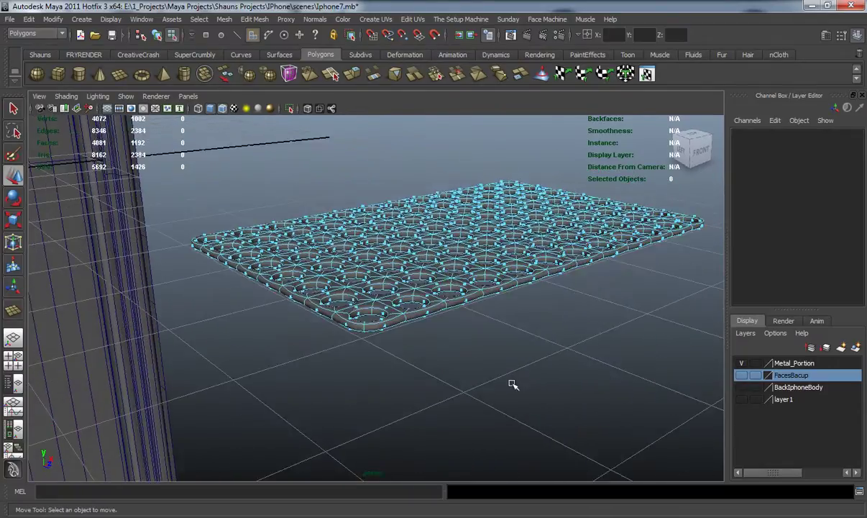
# - Insert edge loops near the upper and lower rims of the grid's outer side and restore the smooth preview
pyautogui.scroll(5, 506, 381)
pyautogui.press('1')
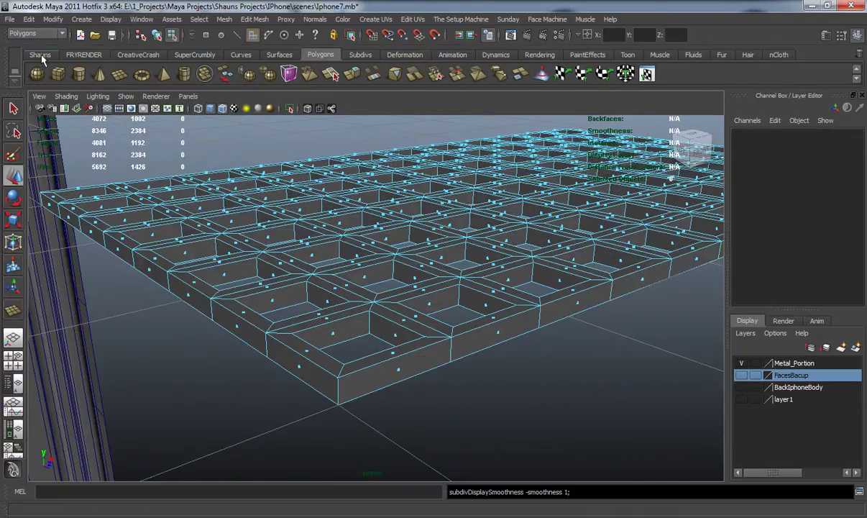
pyautogui.click(41, 58)
pyautogui.click(139, 75)
pyautogui.keyDown('alt'); pyautogui.moveTo(250, 266); pyautogui.dragTo(274, 245); pyautogui.keyUp('alt')
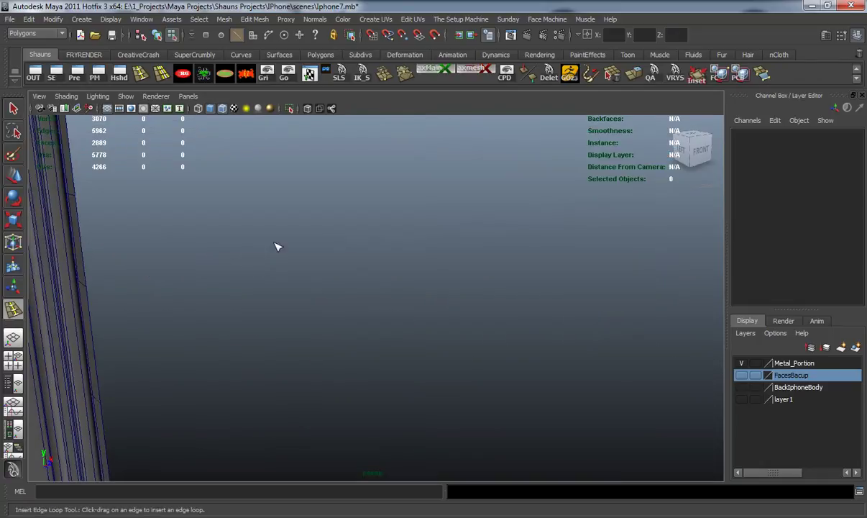
pyautogui.keyDown('alt'); pyautogui.moveTo(274, 245); pyautogui.dragTo(280, 279, button='middle'); pyautogui.keyUp('alt')
pyautogui.keyDown('alt'); pyautogui.moveTo(280, 279); pyautogui.dragTo(320, 289, button='right'); pyautogui.keyUp('alt')
pyautogui.moveTo(388, 311)
pyautogui.mouseDown()
pyautogui.moveTo(389, 350)
pyautogui.moveTo(388, 296)
pyautogui.mouseUp()
pyautogui.press('w')
pyautogui.press('3')
pyautogui.moveTo(396, 306); pyautogui.dragTo(425, 299, button='right')
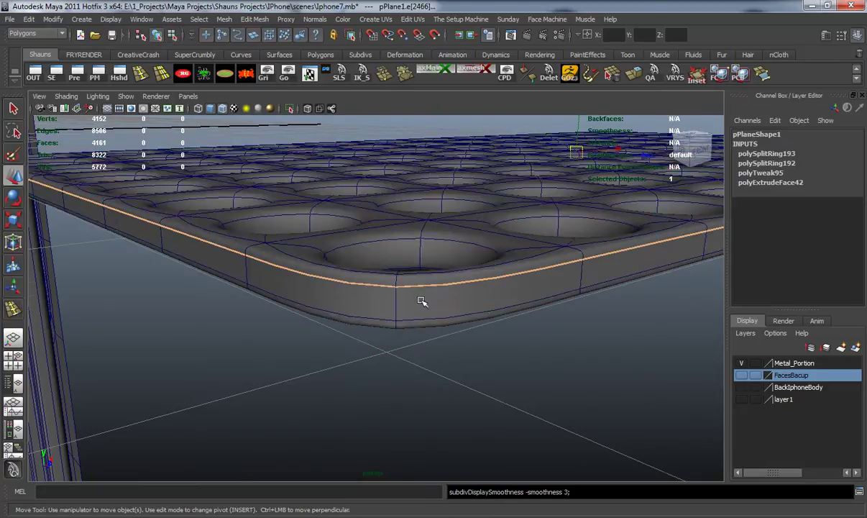
pyautogui.scroll(-10, 424, 302)
pyautogui.keyDown('alt'); pyautogui.moveTo(391, 310); pyautogui.dragTo(493, 381); pyautogui.keyUp('alt')
pyautogui.click(493, 381)
# - Select the perforated grid and move it toward the phone's bottom end
pyautogui.keyDown('alt'); pyautogui.moveTo(493, 268); pyautogui.dragTo(561, 187, button='middle'); pyautogui.keyUp('alt')
pyautogui.scroll(4, 475, 286)
pyautogui.keyDown('alt'); pyautogui.moveTo(474, 286); pyautogui.dragTo(534, 330); pyautogui.keyUp('alt')
pyautogui.click(444, 288)
pyautogui.keyDown('alt'); pyautogui.moveTo(420, 290); pyautogui.dragTo(294, 186); pyautogui.keyUp('alt')
pyautogui.keyDown('alt'); pyautogui.moveTo(295, 251); pyautogui.dragTo(235, 236); pyautogui.keyUp('alt')
pyautogui.keyDown('alt'); pyautogui.moveTo(236, 236); pyautogui.dragTo(321, 193, button='middle'); pyautogui.keyUp('alt')
pyautogui.keyDown('alt'); pyautogui.moveTo(321, 194); pyautogui.dragTo(327, 194); pyautogui.keyUp('alt')
pyautogui.keyDown('alt'); pyautogui.moveTo(327, 194); pyautogui.dragTo(314, 219, button='middle'); pyautogui.keyUp('alt')
pyautogui.moveTo(490, 143); pyautogui.dragTo(458, 388)
# - Slide the perforated grid along X to about -3.85, behind the rounded slot beside the dock connector
pyautogui.keyDown('alt'); pyautogui.moveTo(430, 312); pyautogui.dragTo(396, 197, button='middle'); pyautogui.keyUp('alt')
pyautogui.keyDown('alt'); pyautogui.moveTo(396, 198); pyautogui.dragTo(394, 302, button='right'); pyautogui.keyUp('alt')
pyautogui.keyDown('alt'); pyautogui.moveTo(394, 302); pyautogui.dragTo(389, 245); pyautogui.keyUp('alt')
pyautogui.press('f')
pyautogui.keyDown('alt'); pyautogui.moveTo(389, 246); pyautogui.dragTo(375, 277, button='right'); pyautogui.keyUp('alt')
pyautogui.keyDown('alt'); pyautogui.moveTo(375, 277); pyautogui.dragTo(464, 237, button='middle'); pyautogui.keyUp('alt')
pyautogui.keyDown('alt'); pyautogui.moveTo(464, 238); pyautogui.dragTo(485, 241, button='right'); pyautogui.keyUp('alt')
pyautogui.keyDown('alt'); pyautogui.moveTo(486, 240); pyautogui.dragTo(534, 251); pyautogui.keyUp('alt')
pyautogui.keyDown('alt'); pyautogui.moveTo(533, 251); pyautogui.dragTo(602, 262, button='middle'); pyautogui.keyUp('alt')
pyautogui.moveTo(650, 261); pyautogui.dragTo(391, 250)
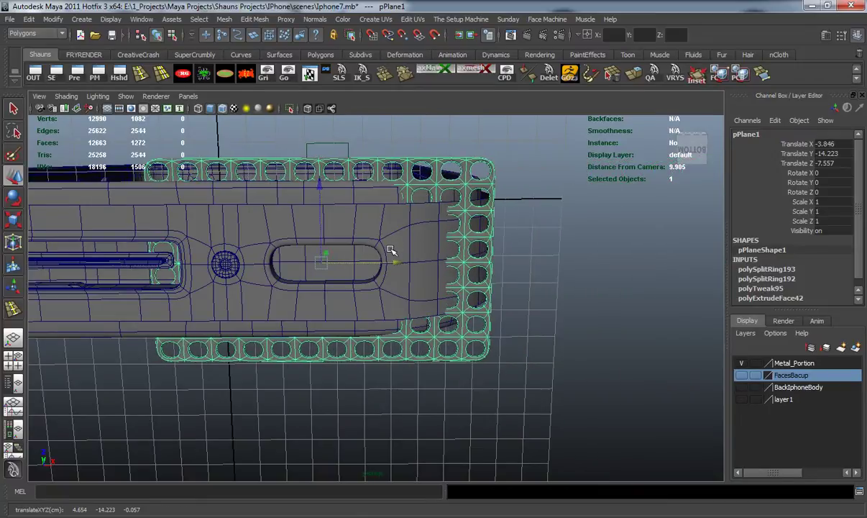
# - Scale the perforated grid uniformly to about 0.338 and move it to Y about -14.57 inside the rounded slot
pyautogui.keyDown('alt'); pyautogui.moveTo(343, 248); pyautogui.dragTo(402, 246, button='middle'); pyautogui.keyUp('alt')
pyautogui.keyDown('alt'); pyautogui.moveTo(403, 246); pyautogui.dragTo(271, 253); pyautogui.keyUp('alt')
pyautogui.press('r')
pyautogui.keyDown('alt'); pyautogui.moveTo(353, 250); pyautogui.dragTo(361, 338); pyautogui.keyUp('alt')
pyautogui.press('w')
pyautogui.moveTo(385, 221)
pyautogui.mouseDown()
pyautogui.moveTo(384, 238)
pyautogui.moveTo(383, 228)
pyautogui.mouseUp()
pyautogui.scroll(5, 381, 237)
pyautogui.press('r')
pyautogui.moveTo(393, 260); pyautogui.dragTo(379, 250)
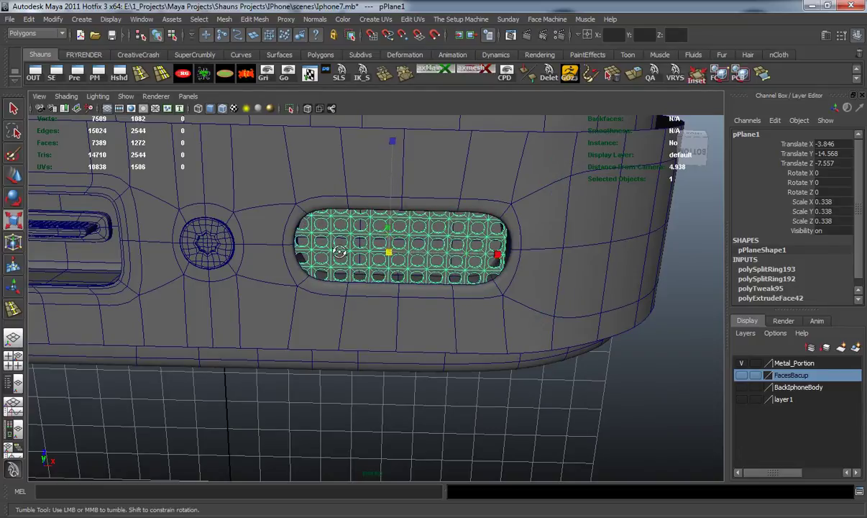
# - Slide the grille along X to about -3.78 and adjust it across the slot's height to fill the opening
pyautogui.press('w')
pyautogui.moveTo(462, 254); pyautogui.dragTo(473, 255)
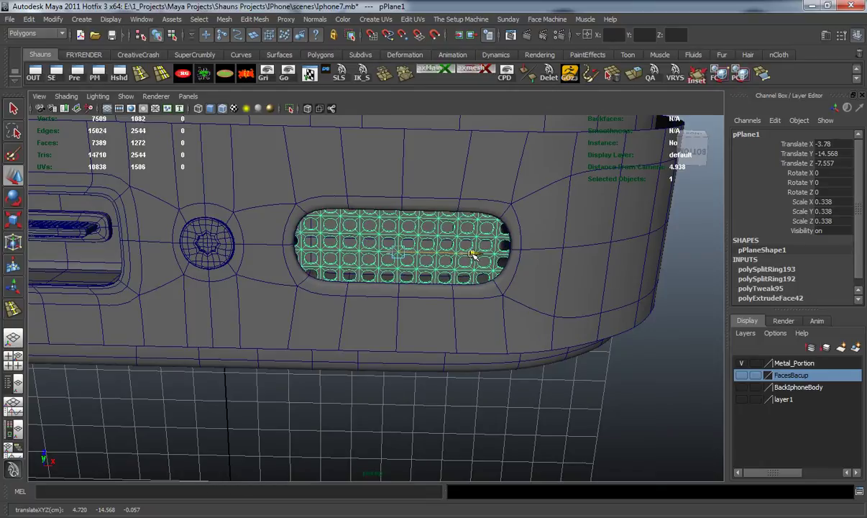
pyautogui.click(645, 368)
pyautogui.keyDown('alt'); pyautogui.moveTo(505, 332); pyautogui.dragTo(499, 308); pyautogui.keyUp('alt')
pyautogui.hotkey('ctrl', 'z')
pyautogui.keyDown('alt'); pyautogui.moveTo(435, 251); pyautogui.dragTo(437, 259); pyautogui.keyUp('alt')
pyautogui.moveTo(392, 164); pyautogui.dragTo(397, 203)
pyautogui.click(572, 394)
# - Reselect the grille, delete its construction history and freeze its transformations
pyautogui.keyDown('alt'); pyautogui.moveTo(396, 331); pyautogui.dragTo(327, 329, button='right'); pyautogui.keyUp('alt')
pyautogui.keyDown('alt'); pyautogui.moveTo(480, 327); pyautogui.dragTo(553, 325, button='middle'); pyautogui.keyUp('alt')
pyautogui.keyDown('alt'); pyautogui.moveTo(536, 324); pyautogui.dragTo(526, 316); pyautogui.keyUp('alt')
pyautogui.hotkey('ctrl', 'z')
pyautogui.click(252, 79)
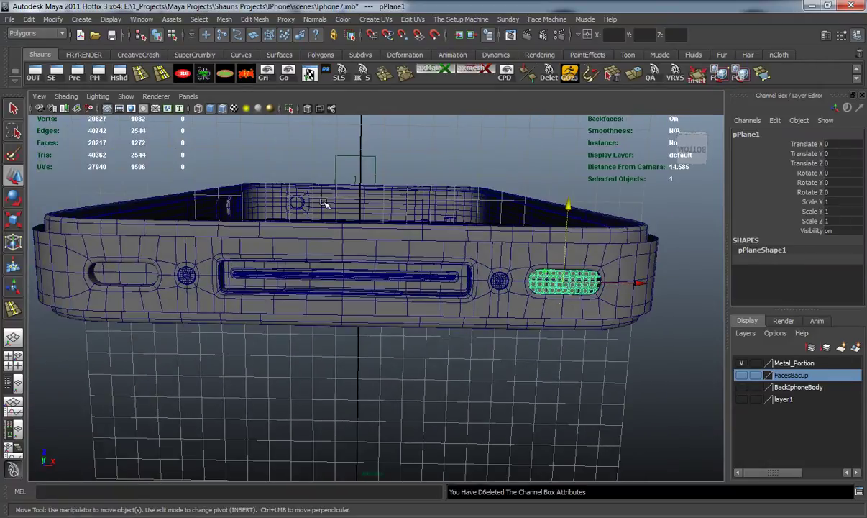
# - Duplicate the grille and move the copy -9.494 along X into the slot on the dock connector's other side
pyautogui.keyDown('alt'); pyautogui.moveTo(365, 260); pyautogui.dragTo(381, 271); pyautogui.keyUp('alt')
pyautogui.keyDown('alt'); pyautogui.moveTo(380, 271); pyautogui.dragTo(429, 273, button='middle'); pyautogui.keyUp('alt')
pyautogui.keyDown('alt'); pyautogui.moveTo(429, 273); pyautogui.dragTo(429, 278); pyautogui.keyUp('alt')
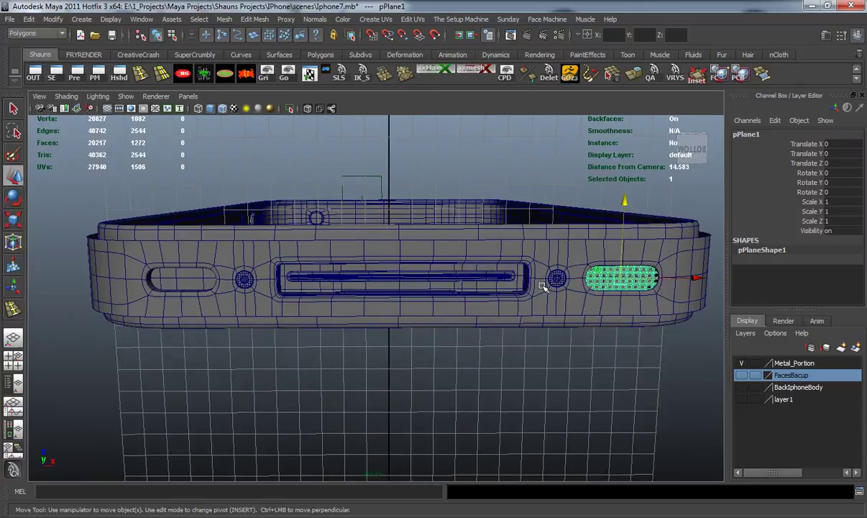
pyautogui.moveTo(668, 280); pyautogui.dragTo(255, 282)
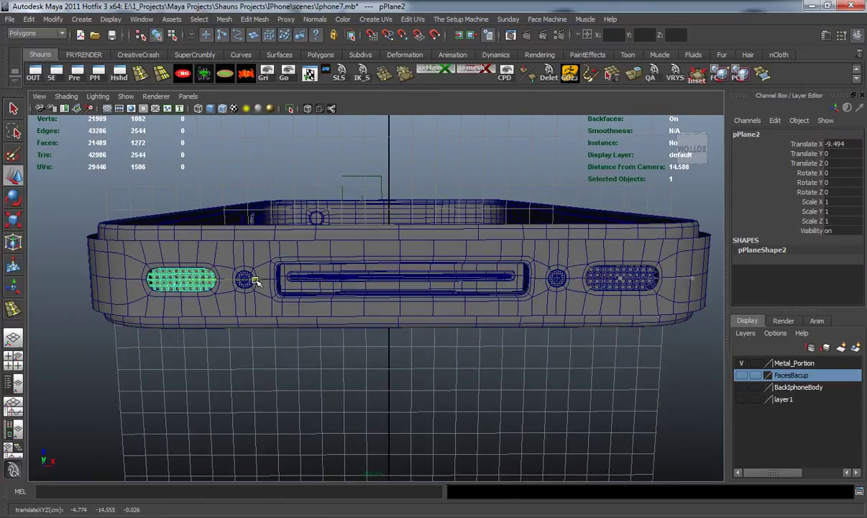
pyautogui.click(389, 350)
# - Insert supporting edge loops along the rim and inner wall of the first grille's slot in the metal band
pyautogui.keyDown('alt'); pyautogui.moveTo(389, 350); pyautogui.dragTo(155, 331, button='middle'); pyautogui.keyUp('alt')
pyautogui.scroll(5, 355, 311)
pyautogui.click(392, 277)
pyautogui.keyDown('alt'); pyautogui.moveTo(393, 276); pyautogui.dragTo(383, 363, button='right'); pyautogui.keyUp('alt')
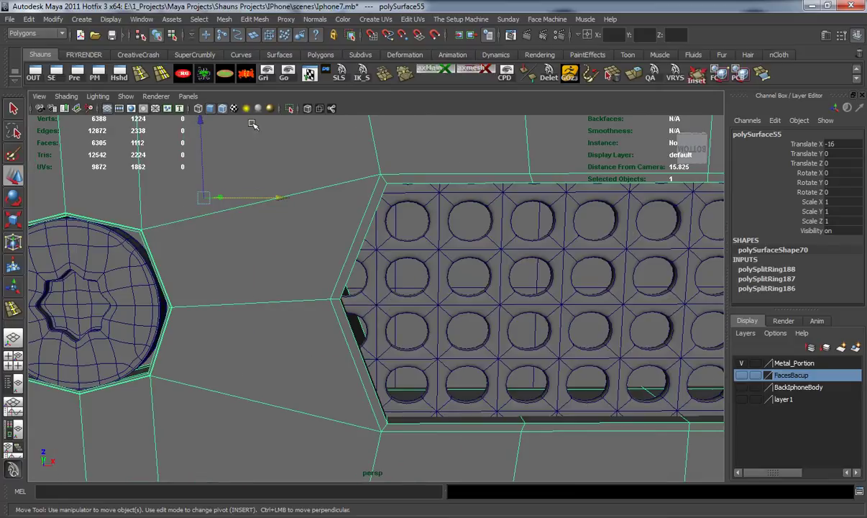
pyautogui.click(142, 77)
pyautogui.keyDown('alt'); pyautogui.moveTo(312, 231); pyautogui.dragTo(394, 267, button='right'); pyautogui.keyUp('alt')
pyautogui.moveTo(317, 302); pyautogui.dragTo(312, 300)
pyautogui.keyDown('alt'); pyautogui.moveTo(312, 301); pyautogui.dragTo(255, 306); pyautogui.keyUp('alt')
pyautogui.keyDown('alt'); pyautogui.moveTo(255, 305); pyautogui.dragTo(269, 314, button='right'); pyautogui.keyUp('alt')
pyautogui.keyDown('alt'); pyautogui.moveTo(269, 314); pyautogui.dragTo(274, 321); pyautogui.keyUp('alt')
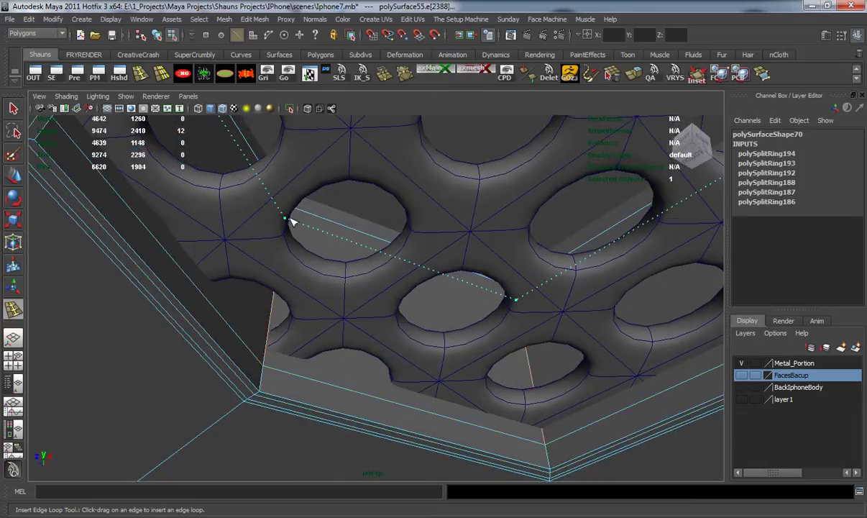
pyautogui.moveTo(291, 220); pyautogui.dragTo(292, 221)
pyautogui.press('w')
pyautogui.keyDown('alt'); pyautogui.moveTo(308, 294); pyautogui.dragTo(266, 319, button='right'); pyautogui.keyUp('alt')
pyautogui.keyDown('alt'); pyautogui.moveTo(266, 319); pyautogui.dragTo(328, 283); pyautogui.keyUp('alt')
pyautogui.click(470, 437)
# - Insert matching supporting edge loops along the rim and inner wall of the slot holding the duplicated grille
pyautogui.keyDown('alt'); pyautogui.moveTo(396, 405); pyautogui.dragTo(341, 378, button='right'); pyautogui.keyUp('alt')
pyautogui.keyDown('alt'); pyautogui.moveTo(341, 378); pyautogui.dragTo(675, 353, button='middle'); pyautogui.keyUp('alt')
pyautogui.keyDown('alt'); pyautogui.moveTo(198, 333); pyautogui.dragTo(712, 268, button='middle'); pyautogui.keyUp('alt')
pyautogui.keyDown('alt'); pyautogui.moveTo(345, 317); pyautogui.dragTo(425, 306, button='right'); pyautogui.keyUp('alt')
pyautogui.keyDown('alt'); pyautogui.moveTo(426, 305); pyautogui.dragTo(327, 312); pyautogui.keyUp('alt')
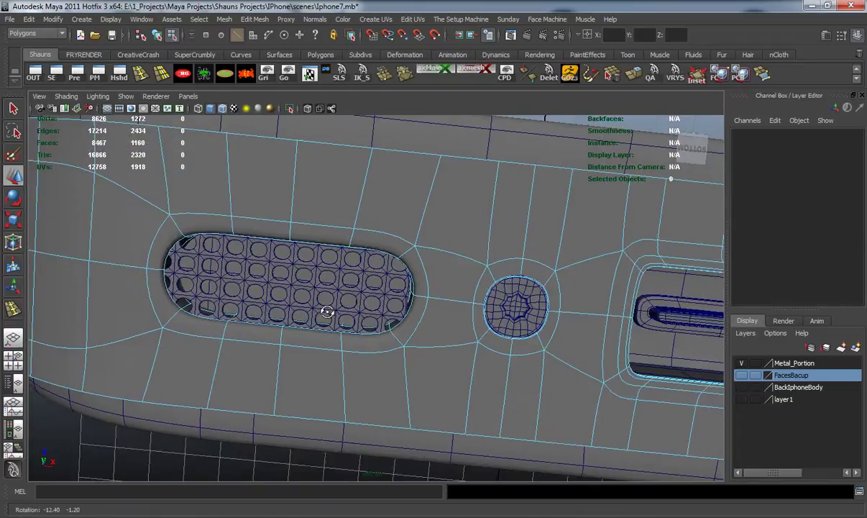
pyautogui.keyDown('alt'); pyautogui.moveTo(327, 311); pyautogui.dragTo(502, 338, button='middle'); pyautogui.keyUp('alt')
pyautogui.keyDown('alt'); pyautogui.moveTo(302, 325); pyautogui.dragTo(370, 315, button='right'); pyautogui.keyUp('alt')
pyautogui.keyDown('alt'); pyautogui.moveTo(370, 315); pyautogui.dragTo(342, 302); pyautogui.keyUp('alt')
pyautogui.press('1')
pyautogui.keyDown('alt'); pyautogui.moveTo(343, 302); pyautogui.dragTo(377, 314, button='middle'); pyautogui.keyUp('alt')
pyautogui.keyDown('alt'); pyautogui.moveTo(345, 311); pyautogui.dragTo(372, 315, button='right'); pyautogui.keyUp('alt')
pyautogui.scroll(2, 372, 314)
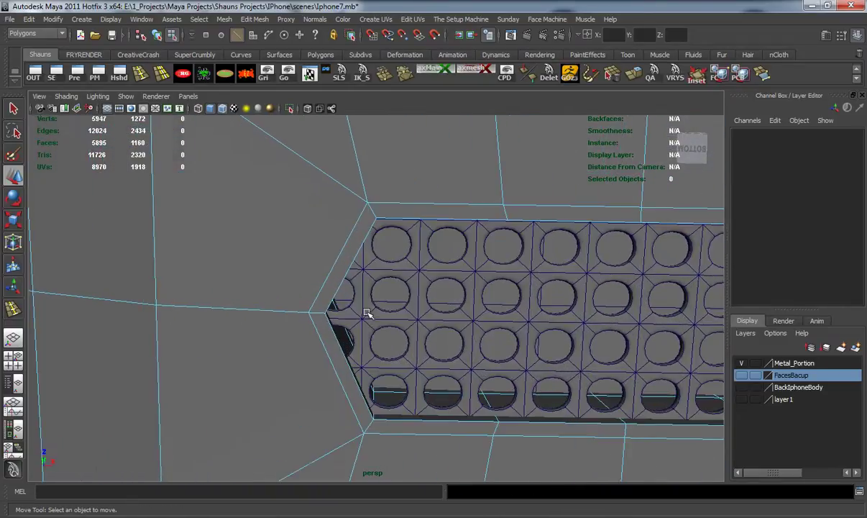
pyautogui.click(141, 78)
pyautogui.moveTo(319, 314); pyautogui.dragTo(234, 363)
pyautogui.keyDown('alt'); pyautogui.moveTo(234, 364); pyautogui.dragTo(184, 358, button='middle'); pyautogui.keyUp('alt')
pyautogui.keyDown('alt'); pyautogui.moveTo(184, 358); pyautogui.dragTo(261, 357, button='right'); pyautogui.keyUp('alt')
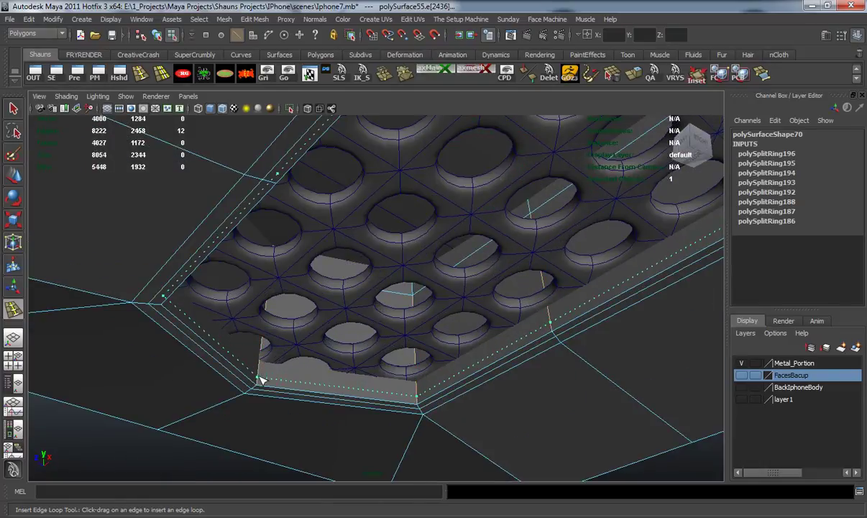
pyautogui.click(261, 379)
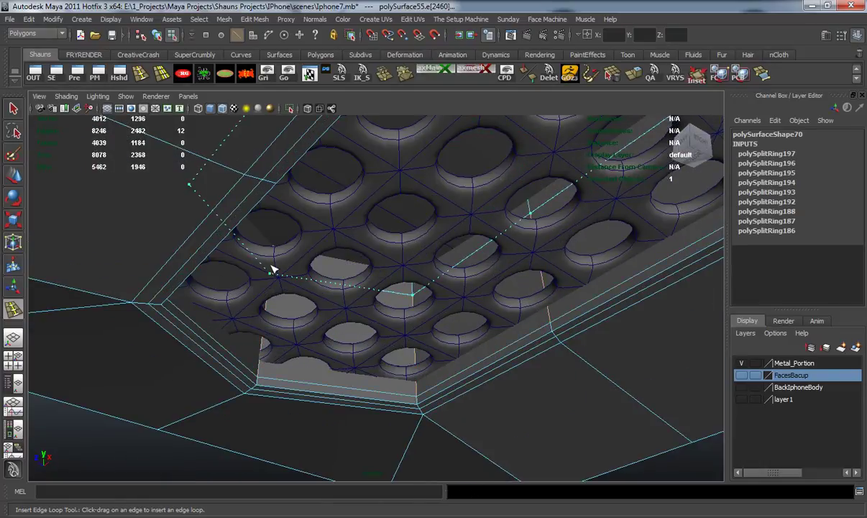
pyautogui.moveTo(271, 285); pyautogui.dragTo(263, 276)
pyautogui.press('w')
# - Restore the metal band's smooth preview, return to object mode and clear the selection
pyautogui.press('3')
pyautogui.moveTo(145, 245); pyautogui.dragTo(164, 219, button='right')
pyautogui.scroll(-7, 287, 296)
pyautogui.keyDown('alt'); pyautogui.moveTo(298, 302); pyautogui.dragTo(362, 294); pyautogui.keyUp('alt')
pyautogui.click(375, 410)
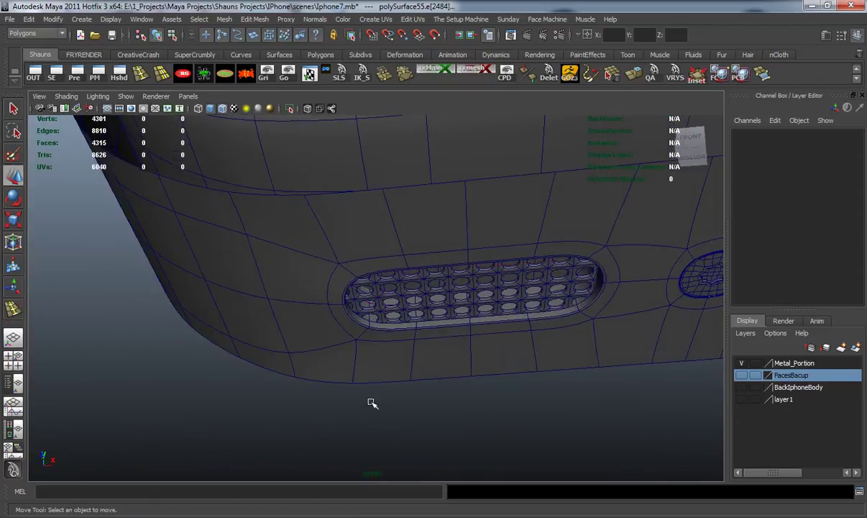
# - Examine the whole phone model from the side and the front
pyautogui.scroll(-6, 342, 333)
pyautogui.scroll(-5, 341, 331)
pyautogui.keyDown('alt'); pyautogui.moveTo(339, 328); pyautogui.dragTo(440, 380); pyautogui.keyUp('alt')
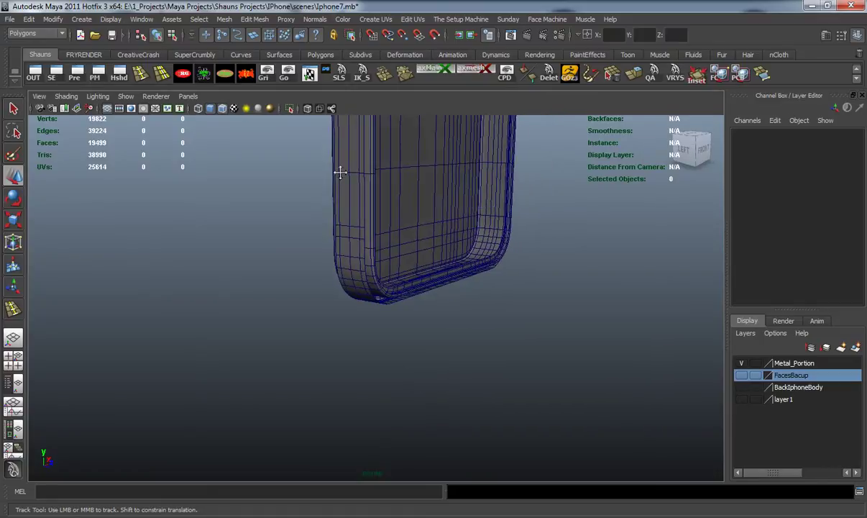
pyautogui.keyDown('alt'); pyautogui.moveTo(339, 166); pyautogui.dragTo(333, 314, button='middle'); pyautogui.keyUp('alt')
pyautogui.keyDown('alt'); pyautogui.moveTo(334, 314); pyautogui.dragTo(251, 322); pyautogui.keyUp('alt')
pyautogui.keyDown('alt'); pyautogui.moveTo(304, 315); pyautogui.dragTo(316, 330, button='middle'); pyautogui.keyUp('alt')
pyautogui.scroll(3, 316, 329)
pyautogui.keyDown('alt'); pyautogui.moveTo(316, 329); pyautogui.dragTo(429, 285); pyautogui.keyUp('alt')
pyautogui.scroll(-6, 429, 285)
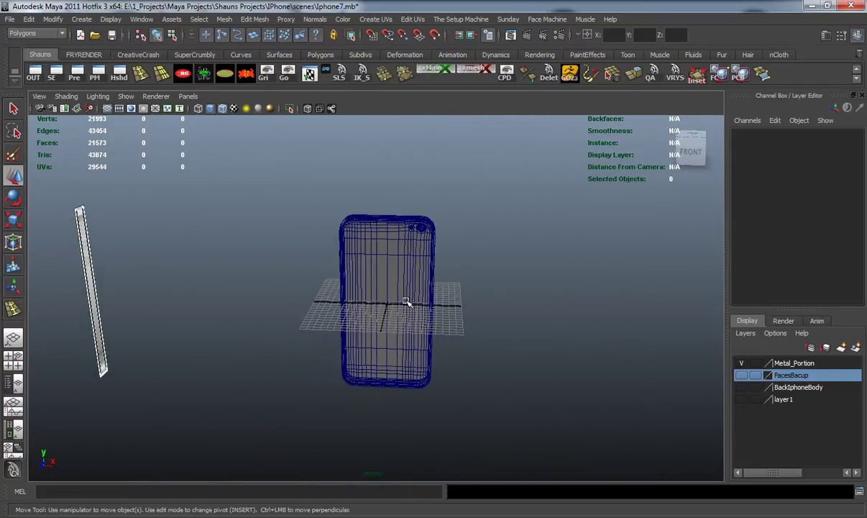
# - Select the phone's front and back parts around the metal band, assign them to a new display layer and hide it
pyautogui.click(407, 302)
pyautogui.keyDown('alt'); pyautogui.moveTo(466, 330); pyautogui.dragTo(462, 280); pyautogui.keyUp('alt')
pyautogui.click(463, 279)
pyautogui.moveTo(467, 240); pyautogui.dragTo(388, 309)
pyautogui.scroll(8, 385, 287)
pyautogui.keyDown('alt'); pyautogui.moveTo(368, 165); pyautogui.dragTo(372, 255, button='middle'); pyautogui.keyUp('alt')
pyautogui.keyDown('shift'); pyautogui.click(375, 258); pyautogui.keyUp('shift')
pyautogui.keyDown('alt'); pyautogui.moveTo(434, 315); pyautogui.dragTo(384, 286); pyautogui.keyUp('alt')
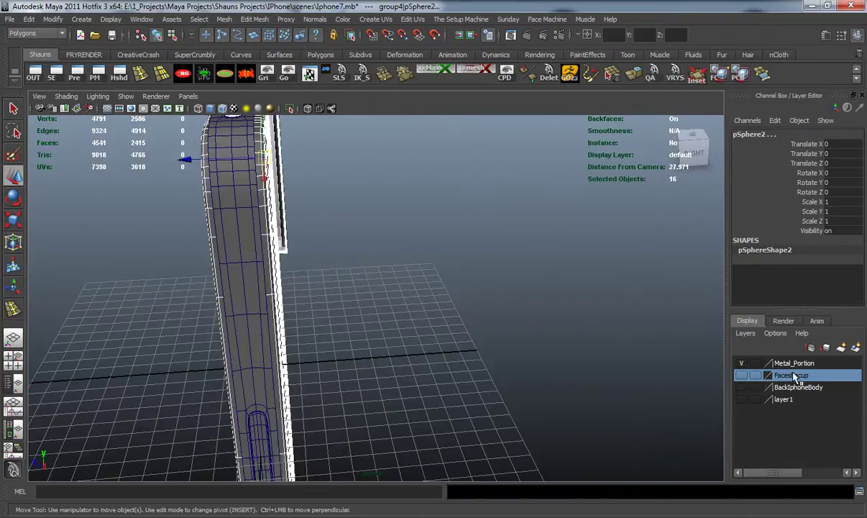
pyautogui.click(855, 348)
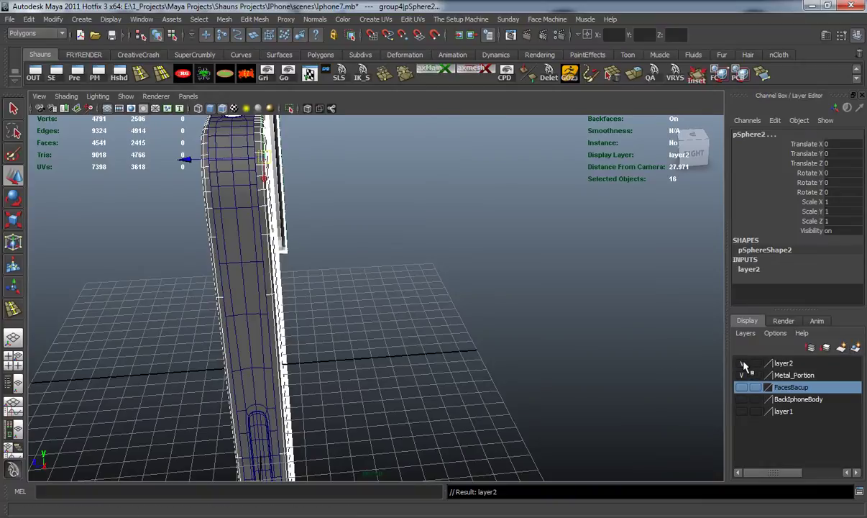
pyautogui.click(743, 363)
# - Turn off the smooth preview on the metal band and keep the band selected
pyautogui.keyDown('alt'); pyautogui.moveTo(476, 337); pyautogui.dragTo(414, 308); pyautogui.keyUp('alt')
pyautogui.click(366, 283)
pyautogui.press('1')
pyautogui.click(391, 250)
pyautogui.moveTo(368, 276)
pyautogui.keyDown('alt'); pyautogui.mouseDown()
pyautogui.moveTo(378, 284)
pyautogui.moveTo(380, 276)
pyautogui.mouseUp(); pyautogui.keyUp('alt')
pyautogui.click(369, 281)
pyautogui.press('1')
pyautogui.keyDown('alt'); pyautogui.moveTo(383, 330); pyautogui.dragTo(356, 246); pyautogui.keyUp('alt')
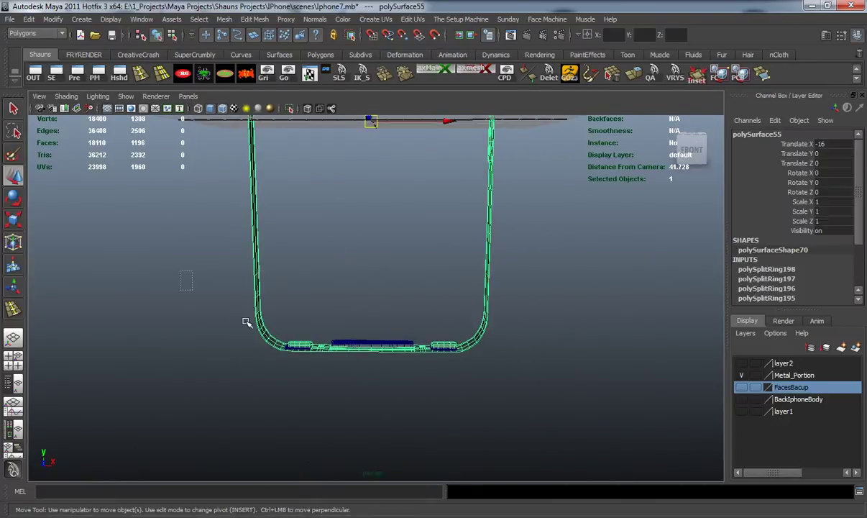
# - Select the small parts at the band's bottom end, including the grilles and dock connector, and add them to layer2
pyautogui.moveTo(549, 340); pyautogui.dragTo(551, 341)
pyautogui.keyDown('shift'); pyautogui.moveTo(474, 290); pyautogui.dragTo(576, 307); pyautogui.keyUp('shift')
pyautogui.rightClick(787, 367)
pyautogui.click(792, 383)
pyautogui.click(473, 242)
# - Turn on the smooth preview for the metal band and view its top end
pyautogui.scroll(-3, 472, 242)
pyautogui.keyDown('alt'); pyautogui.moveTo(472, 242); pyautogui.dragTo(470, 289, button='middle'); pyautogui.keyUp('alt')
pyautogui.keyDown('alt'); pyautogui.moveTo(469, 288); pyautogui.dragTo(430, 334); pyautogui.keyUp('alt')
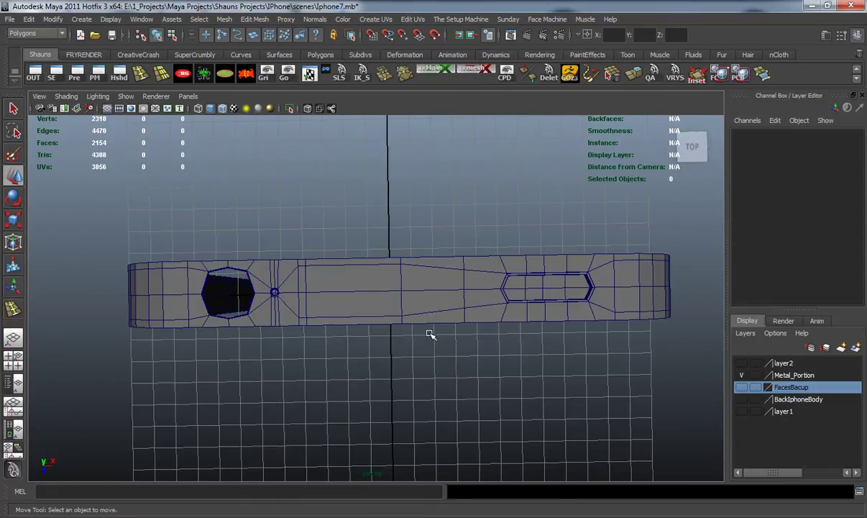
pyautogui.click(424, 306)
pyautogui.press('3')
pyautogui.click(528, 369)
pyautogui.keyDown('alt'); pyautogui.moveTo(542, 377); pyautogui.dragTo(559, 391); pyautogui.keyUp('alt')
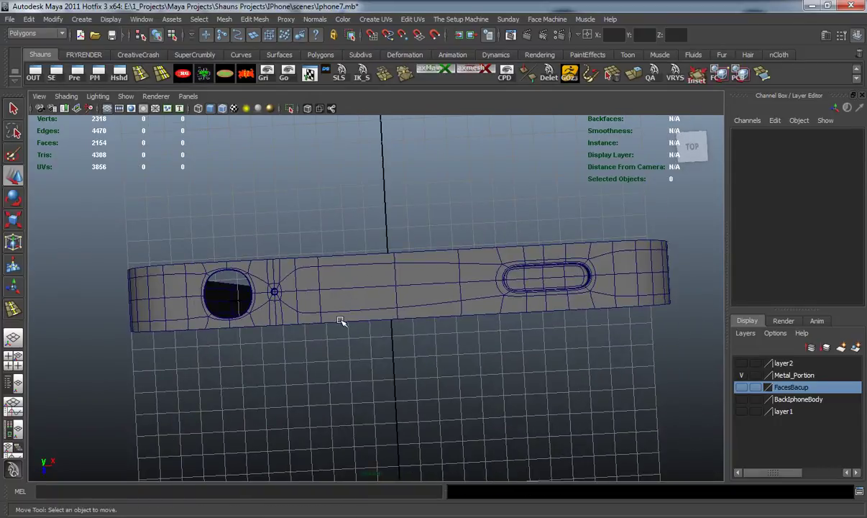
# - Compare the band's top end with the reference image's dark seam in the top view
pyautogui.keyDown('alt'); pyautogui.moveTo(341, 322); pyautogui.dragTo(437, 312, button='middle'); pyautogui.keyUp('alt')
pyautogui.keyDown('alt'); pyautogui.moveTo(437, 312); pyautogui.dragTo(387, 302); pyautogui.keyUp('alt')
pyautogui.press('space')
pyautogui.press('space')
pyautogui.keyDown('alt'); pyautogui.moveTo(436, 276); pyautogui.dragTo(383, 263, button='middle'); pyautogui.keyUp('alt')
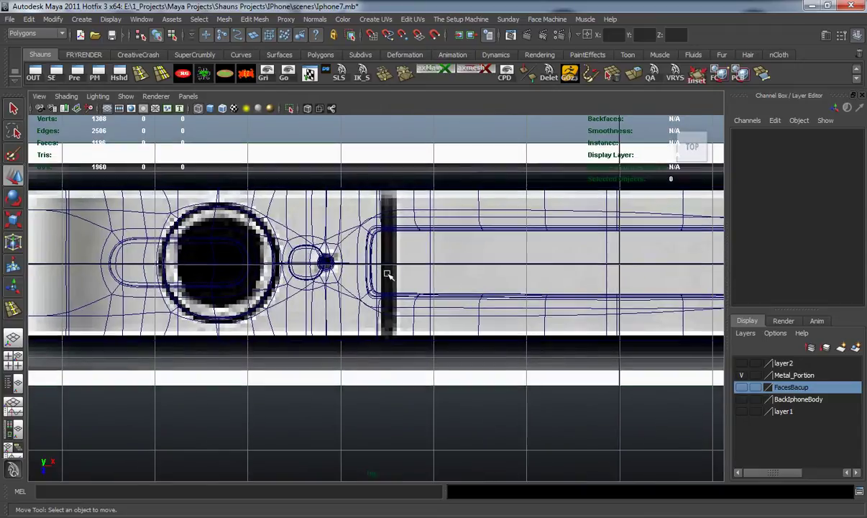
pyautogui.scroll(-5, 389, 279)
pyautogui.keyDown('alt'); pyautogui.moveTo(468, 310); pyautogui.dragTo(295, 294, button='middle'); pyautogui.keyUp('alt')
pyautogui.scroll(3, 424, 305)
pyautogui.press('space')
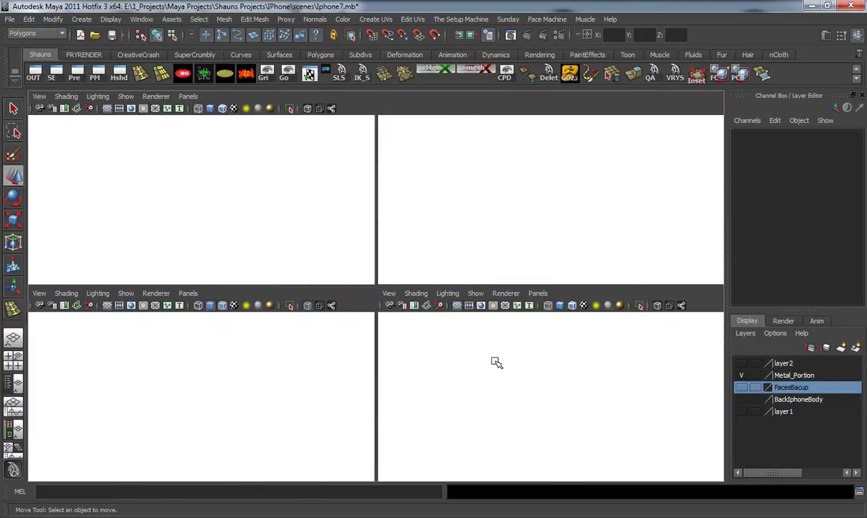
# - Select the metal band's faces crossing the reference image's black seam in the side view
pyautogui.press('space')
pyautogui.scroll(-8, 438, 320)
pyautogui.keyDown('alt'); pyautogui.moveTo(419, 269); pyautogui.dragTo(421, 336, button='middle'); pyautogui.keyUp('alt')
pyautogui.scroll(4, 421, 349)
pyautogui.click(385, 351)
pyautogui.scroll(2, 377, 316)
pyautogui.moveTo(330, 312); pyautogui.dragTo(332, 339, button='right')
pyautogui.moveTo(270, 308); pyautogui.dragTo(511, 342)
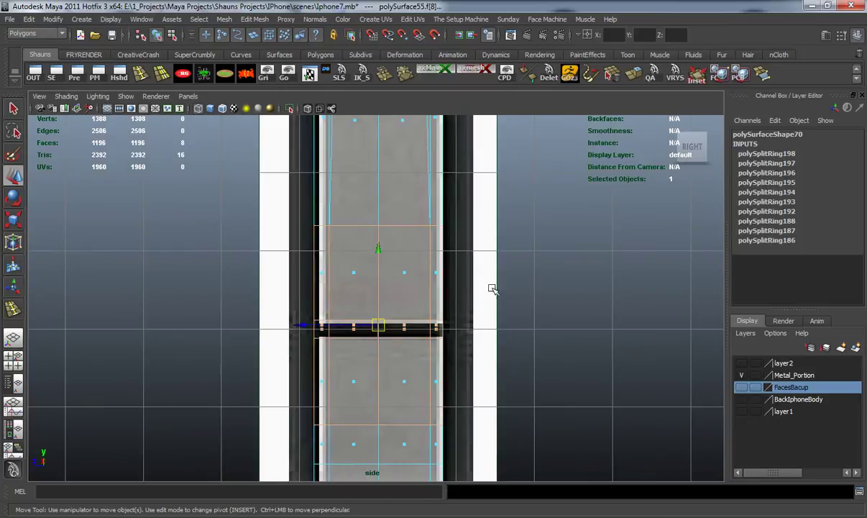
# - Examine in perspective which band faces lie over the seam, then clear the face selection
pyautogui.press('space')
pyautogui.press('space')
pyautogui.keyDown('alt'); pyautogui.moveTo(495, 252); pyautogui.dragTo(462, 369); pyautogui.keyUp('alt')
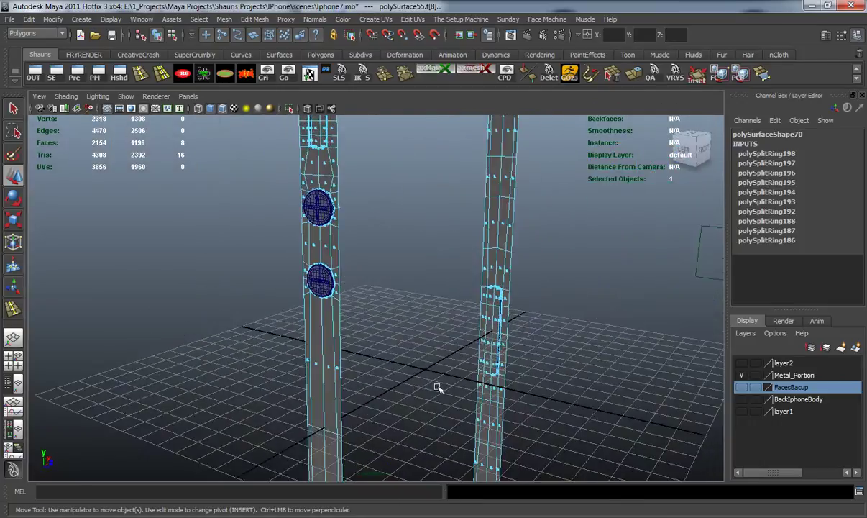
pyautogui.keyDown('alt'); pyautogui.moveTo(463, 370); pyautogui.dragTo(487, 119, button='middle'); pyautogui.keyUp('alt')
pyautogui.keyDown('alt'); pyautogui.moveTo(454, 260); pyautogui.dragTo(439, 155, button='middle'); pyautogui.keyUp('alt')
pyautogui.keyDown('alt'); pyautogui.moveTo(445, 240); pyautogui.dragTo(218, 229); pyautogui.keyUp('alt')
pyautogui.scroll(-5, 289, 289)
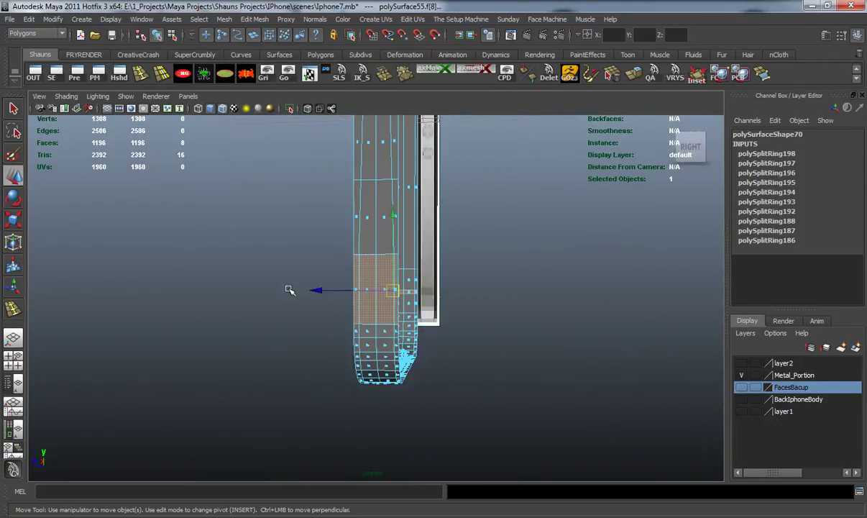
pyautogui.keyDown('alt'); pyautogui.moveTo(289, 289); pyautogui.dragTo(301, 288); pyautogui.keyUp('alt')
pyautogui.click(517, 309)
# - Insert two edge loops across the band's near side above the bottom corner, opposite the existing pair of loops
pyautogui.moveTo(518, 310)
pyautogui.keyDown('alt'); pyautogui.mouseDown()
pyautogui.moveTo(506, 315)
pyautogui.moveTo(514, 313)
pyautogui.mouseUp(); pyautogui.keyUp('alt')
pyautogui.keyDown('alt'); pyautogui.moveTo(499, 312); pyautogui.dragTo(483, 310, button='middle'); pyautogui.keyUp('alt')
pyautogui.scroll(3, 479, 311)
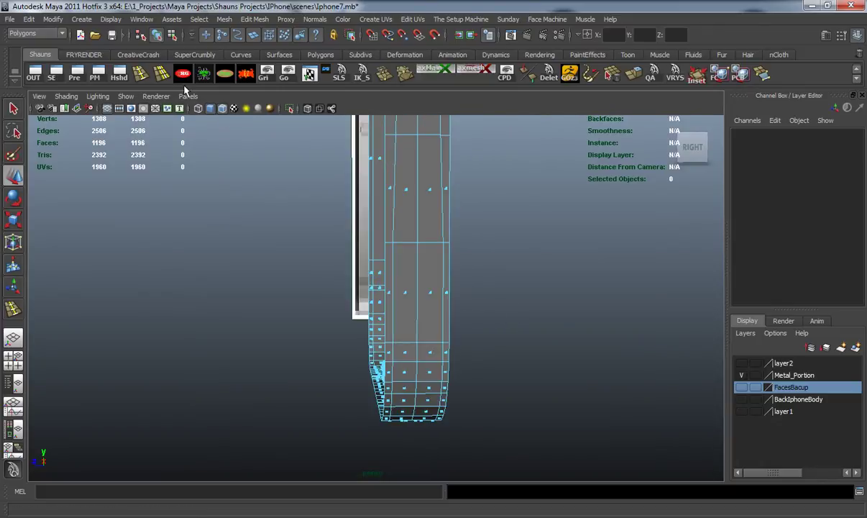
pyautogui.click(142, 78)
pyautogui.keyDown('alt'); pyautogui.moveTo(384, 275); pyautogui.dragTo(354, 258, button='middle'); pyautogui.keyUp('alt')
pyautogui.scroll(3, 398, 260)
pyautogui.keyDown('alt'); pyautogui.moveTo(383, 267); pyautogui.dragTo(442, 281); pyautogui.keyUp('alt')
pyautogui.press('w')
# - Select the upper loop's vertices on both sides of the band and scale them flat along Y
pyautogui.moveTo(456, 264); pyautogui.dragTo(412, 263, button='right')
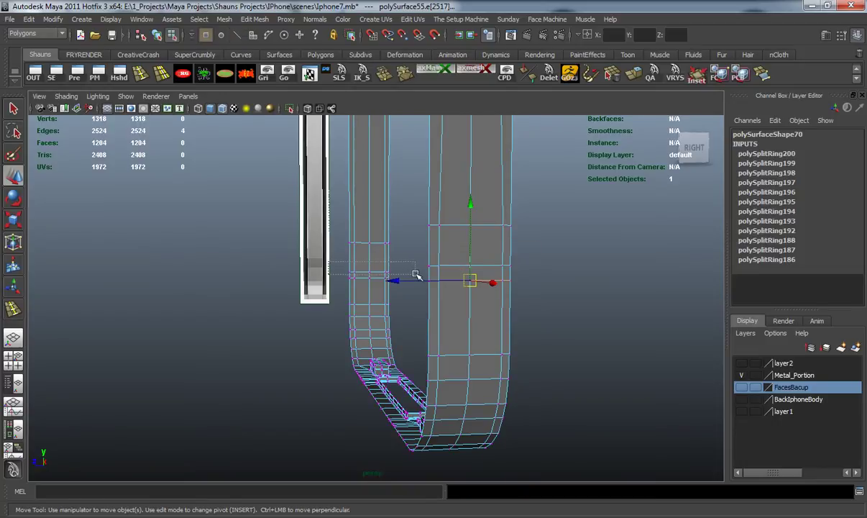
pyautogui.moveTo(413, 274); pyautogui.dragTo(420, 273)
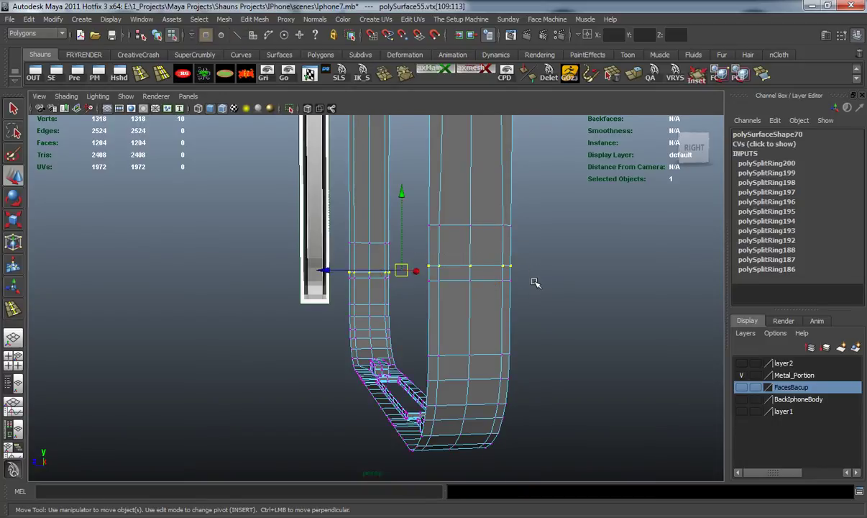
pyautogui.press('space')
pyautogui.press('space')
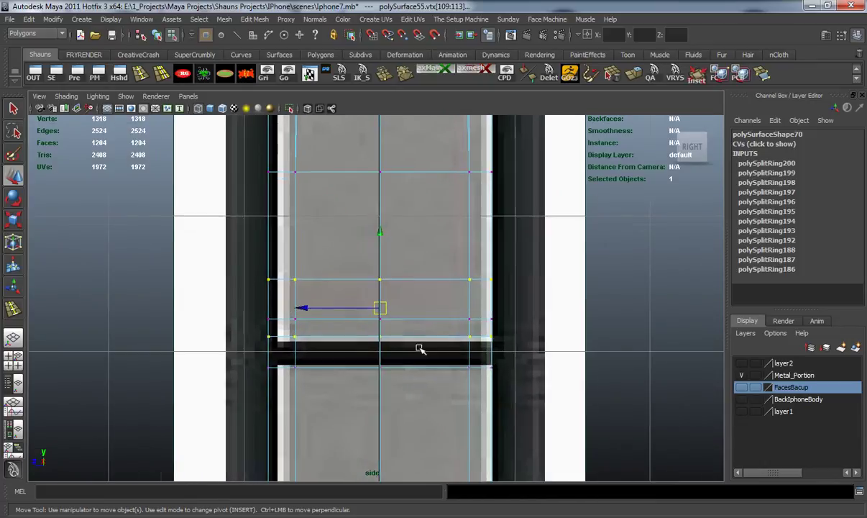
pyautogui.press('r')
pyautogui.moveTo(384, 408); pyautogui.dragTo(393, 318)
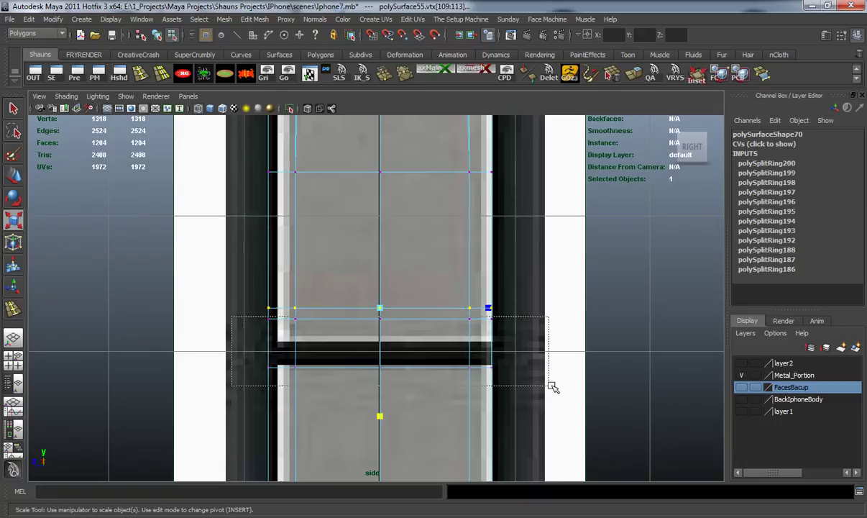
# - Select the lower loop's vertices on both sides of the band and scale them flat along Y
pyautogui.press('space')
pyautogui.press('space')
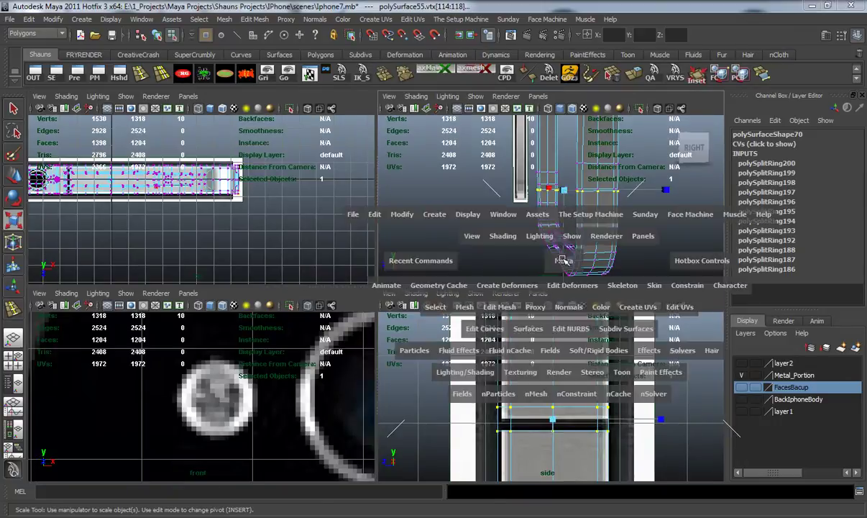
pyautogui.moveTo(402, 386); pyautogui.dragTo(401, 380)
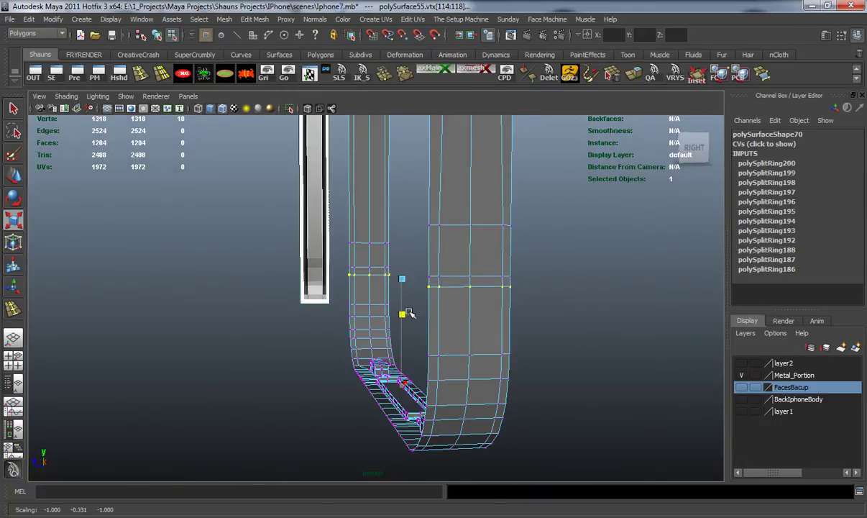
pyautogui.press('space')
pyautogui.press('space')
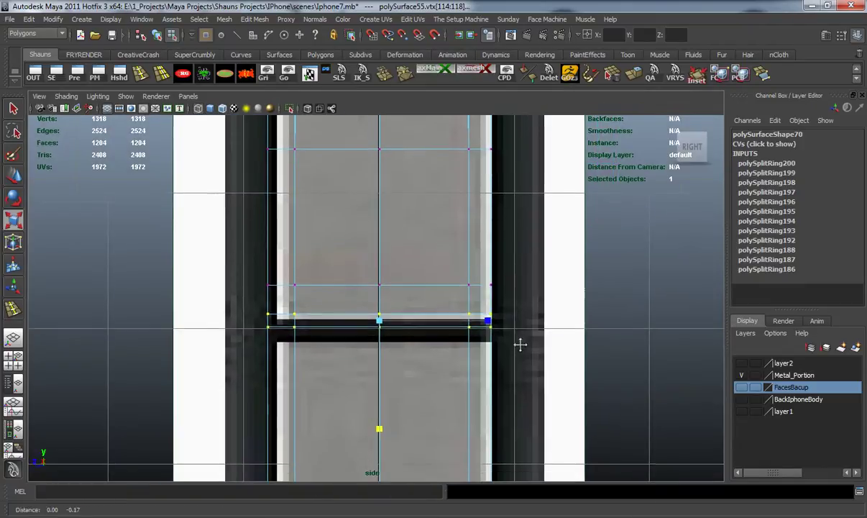
pyautogui.moveTo(380, 429); pyautogui.dragTo(382, 338, button='middle')
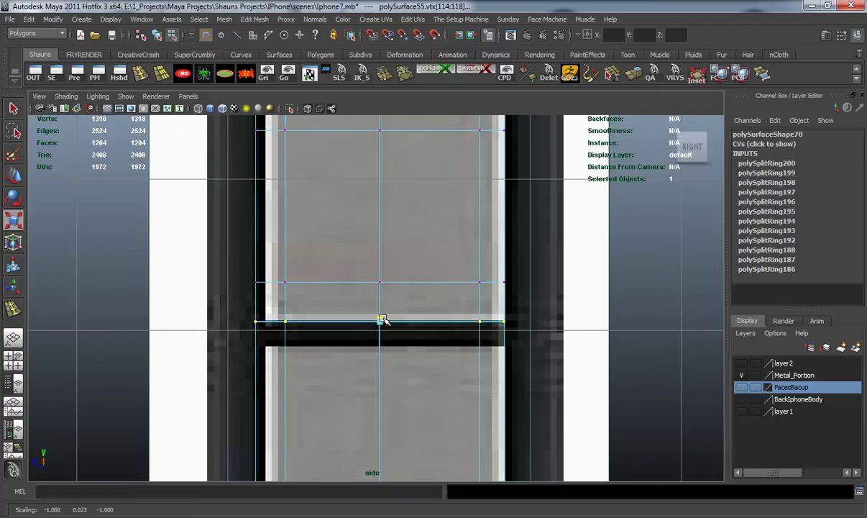
# - Move the lower vertex row down to the reference seam's lower edge and the upper row to its upper edge
pyautogui.press('w')
pyautogui.moveTo(380, 246); pyautogui.dragTo(378, 271, button='middle')
pyautogui.moveTo(193, 257); pyautogui.dragTo(397, 296)
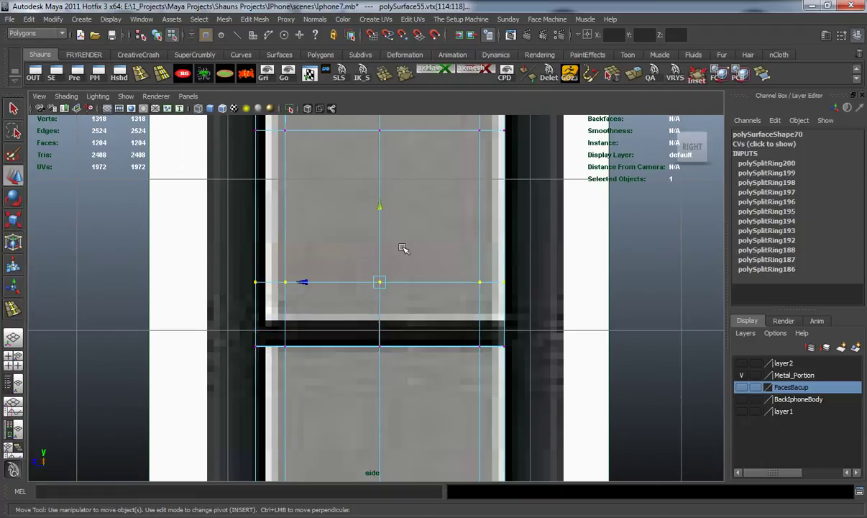
pyautogui.moveTo(380, 207); pyautogui.dragTo(380, 224, button='middle')
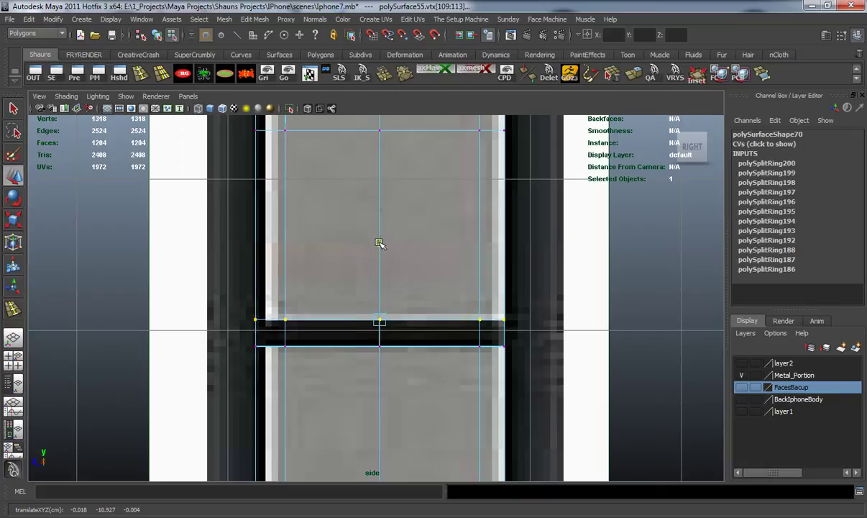
# - Shift the seam's upper vertex row slightly up and its lower row down to the reference's lower edge, then deselect
pyautogui.moveTo(225, 331); pyautogui.dragTo(410, 360)
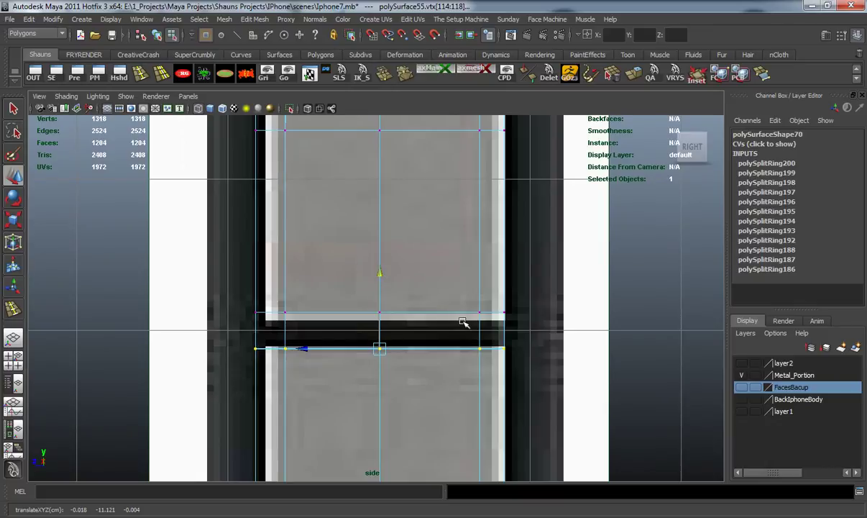
pyautogui.scroll(-8, 485, 321)
pyautogui.click(483, 305)
# - Select the narrow strip of faces between the two edge loops on the band's top side beside the small hole
pyautogui.keyDown('alt'); pyautogui.moveTo(493, 285); pyautogui.dragTo(495, 355, button='middle'); pyautogui.keyUp('alt')
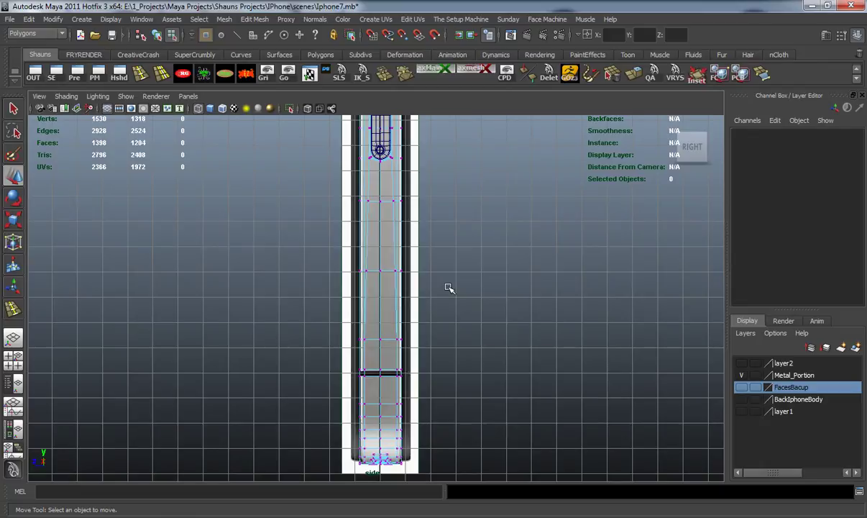
pyautogui.scroll(-2, 428, 230)
pyautogui.keyDown('alt'); pyautogui.moveTo(429, 220); pyautogui.dragTo(434, 329, button='middle'); pyautogui.keyUp('alt')
pyautogui.keyDown('alt'); pyautogui.moveTo(434, 289); pyautogui.dragTo(439, 371, button='middle'); pyautogui.keyUp('alt')
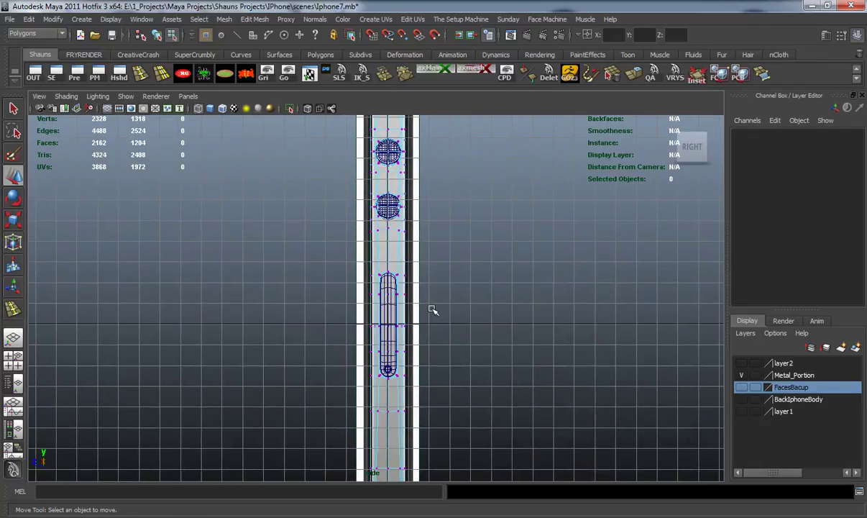
pyautogui.press('space')
pyautogui.press('space')
pyautogui.keyDown('alt'); pyautogui.moveTo(498, 225); pyautogui.dragTo(518, 280); pyautogui.keyUp('alt')
pyautogui.scroll(-3, 515, 283)
pyautogui.keyDown('alt'); pyautogui.moveTo(516, 283); pyautogui.dragTo(374, 421, button='middle'); pyautogui.keyUp('alt')
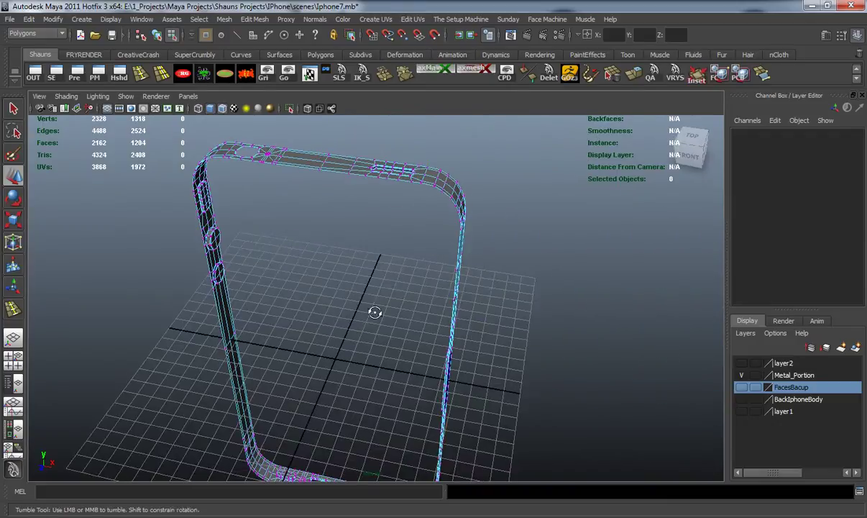
pyautogui.keyDown('alt'); pyautogui.moveTo(370, 308); pyautogui.dragTo(389, 321); pyautogui.keyUp('alt')
pyautogui.keyDown('alt'); pyautogui.moveTo(389, 322); pyautogui.dragTo(422, 350, button='middle'); pyautogui.keyUp('alt')
pyautogui.scroll(6, 422, 350)
pyautogui.keyDown('alt'); pyautogui.moveTo(393, 319); pyautogui.dragTo(440, 319, button='middle'); pyautogui.keyUp('alt')
pyautogui.moveTo(389, 291); pyautogui.dragTo(391, 311, button='right')
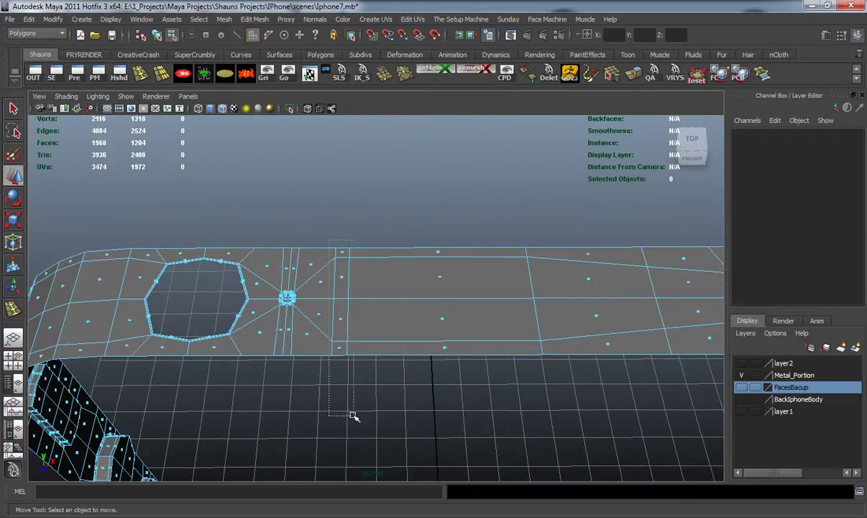
pyautogui.moveTo(352, 415); pyautogui.dragTo(353, 417)
# - Add the seam strip faces above both bottom corners of the band to the face selection
pyautogui.keyDown('alt'); pyautogui.moveTo(437, 395); pyautogui.dragTo(456, 249); pyautogui.keyUp('alt')
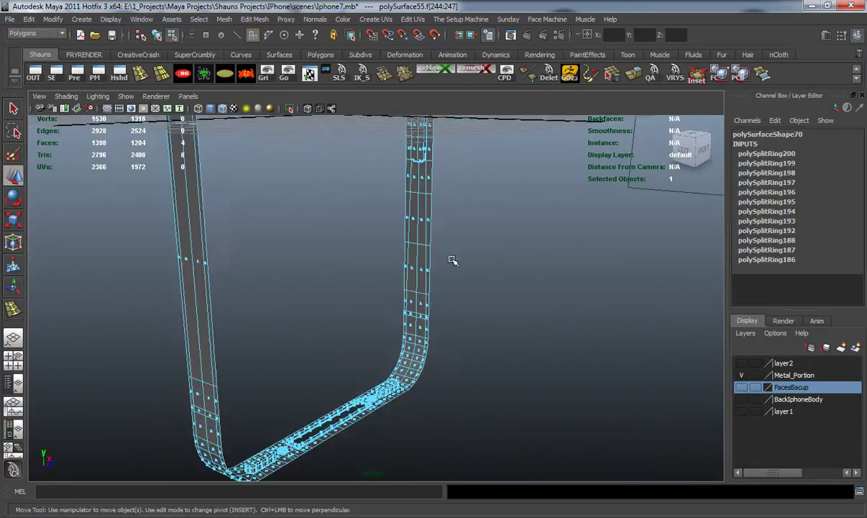
pyautogui.scroll(7, 430, 297)
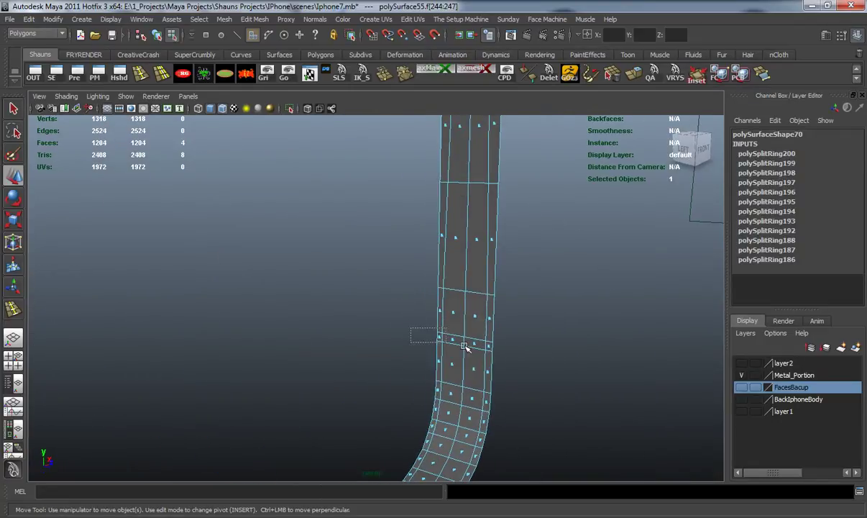
pyautogui.keyDown('alt'); pyautogui.moveTo(515, 368); pyautogui.dragTo(327, 352); pyautogui.keyUp('alt')
pyautogui.scroll(-3, 327, 353)
pyautogui.keyDown('alt'); pyautogui.moveTo(327, 352); pyautogui.dragTo(631, 277, button='middle'); pyautogui.keyUp('alt')
pyautogui.keyDown('alt'); pyautogui.moveTo(402, 306); pyautogui.dragTo(507, 308); pyautogui.keyUp('alt')
pyautogui.keyDown('alt'); pyautogui.moveTo(506, 308); pyautogui.dragTo(440, 331, button='middle'); pyautogui.keyUp('alt')
pyautogui.scroll(3, 435, 319)
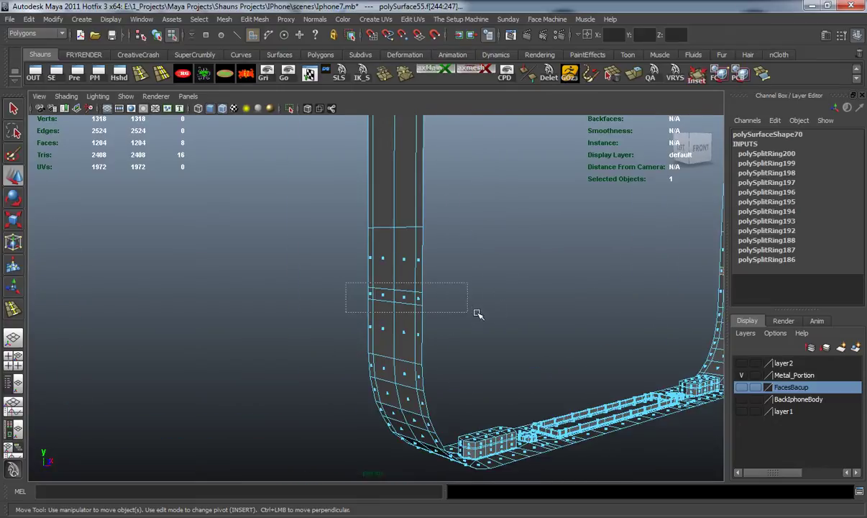
pyautogui.scroll(-4, 494, 315)
# - Examine the band against the reference images in the front and top views
pyautogui.keyDown('alt'); pyautogui.moveTo(493, 313); pyautogui.dragTo(420, 316); pyautogui.keyUp('alt')
pyautogui.press('space')
pyautogui.press('space')
pyautogui.scroll(-12, 248, 351)
pyautogui.keyDown('alt'); pyautogui.moveTo(289, 322); pyautogui.dragTo(347, 196, button='middle'); pyautogui.keyUp('alt')
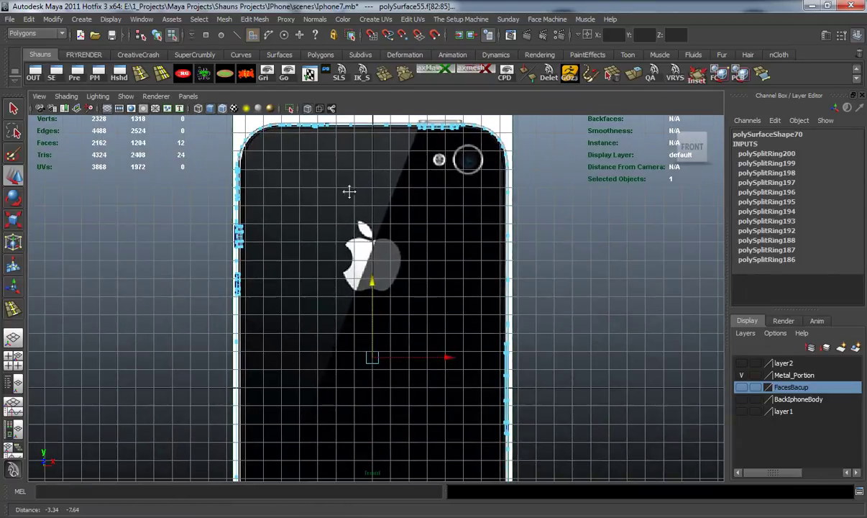
pyautogui.click(39, 96)
pyautogui.moveTo(80, 266)
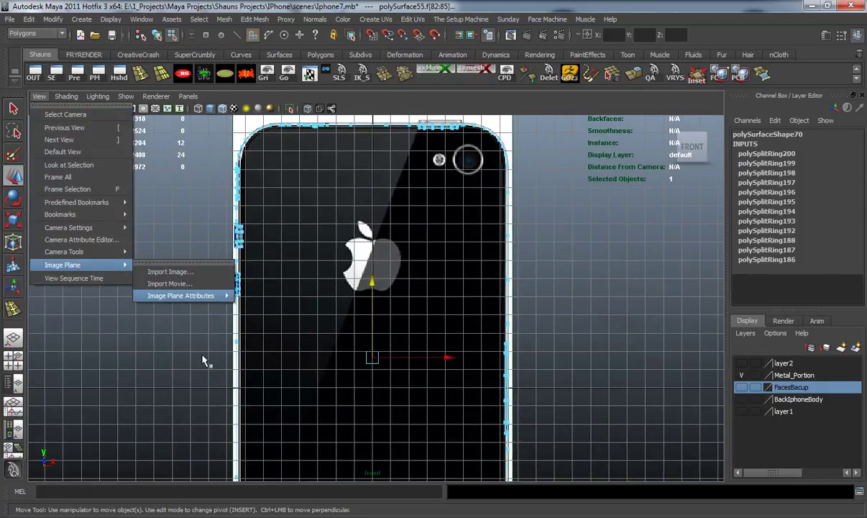
pyautogui.click(472, 228)
pyautogui.keyDown('alt'); pyautogui.moveTo(470, 227); pyautogui.dragTo(458, 285, button='middle'); pyautogui.keyUp('alt')
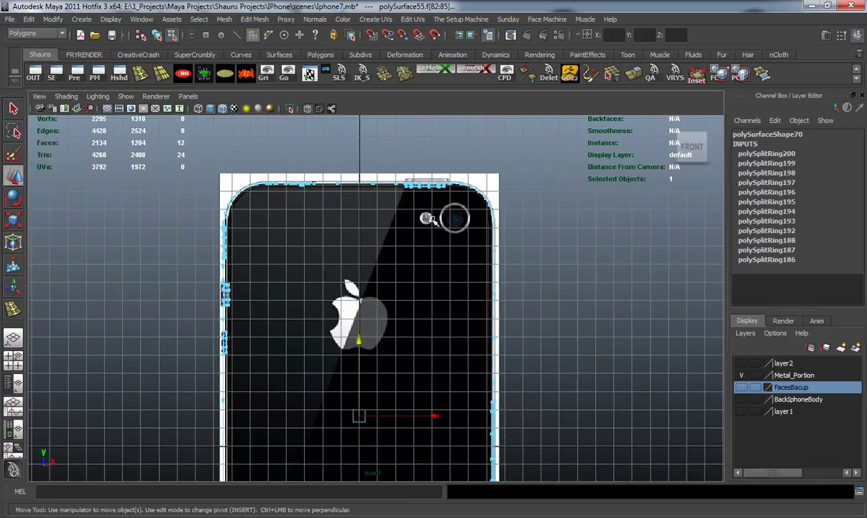
pyautogui.press('space')
pyautogui.press('space')
pyautogui.keyDown('alt'); pyautogui.moveTo(365, 250); pyautogui.dragTo(472, 263, button='middle'); pyautogui.keyUp('alt')
pyautogui.scroll(1, 470, 263)
pyautogui.keyDown('alt'); pyautogui.moveTo(400, 263); pyautogui.dragTo(333, 260, button='middle'); pyautogui.keyUp('alt')
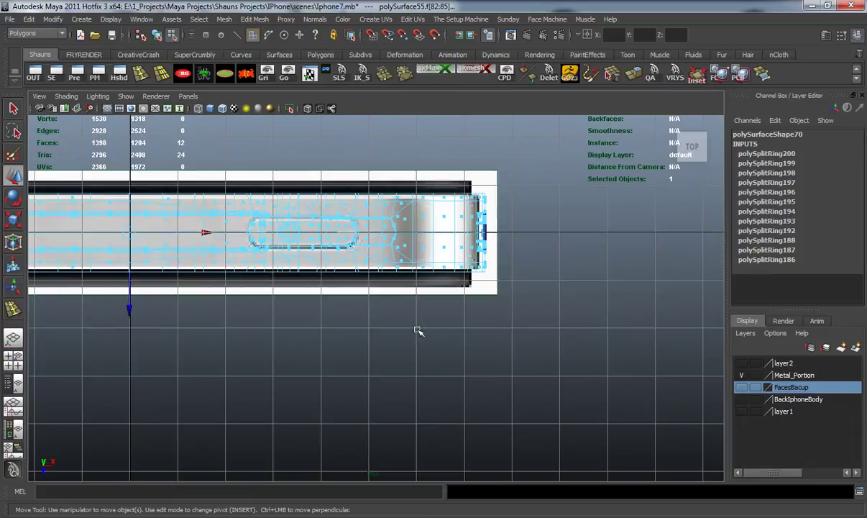
# - Examine the whole length of the band against the side reference, including the seam above the bottom corner
pyautogui.press('space')
pyautogui.press('space')
pyautogui.keyDown('alt'); pyautogui.moveTo(478, 325); pyautogui.dragTo(468, 460, button='middle'); pyautogui.keyUp('alt')
pyautogui.scroll(3, 429, 327)
pyautogui.keyDown('alt'); pyautogui.moveTo(429, 250); pyautogui.dragTo(432, 407, button='middle'); pyautogui.keyUp('alt')
pyautogui.scroll(5, 430, 352)
pyautogui.keyDown('alt'); pyautogui.moveTo(429, 352); pyautogui.dragTo(423, 275, button='middle'); pyautogui.keyUp('alt')
pyautogui.scroll(-5, 414, 403)
pyautogui.keyDown('alt'); pyautogui.moveTo(414, 412); pyautogui.dragTo(408, 223, button='middle'); pyautogui.keyUp('alt')
pyautogui.keyDown('alt'); pyautogui.moveTo(411, 339); pyautogui.dragTo(410, 170, button='middle'); pyautogui.keyUp('alt')
pyautogui.scroll(4, 406, 256)
pyautogui.keyDown('alt'); pyautogui.moveTo(412, 236); pyautogui.dragTo(417, 331, button='middle'); pyautogui.keyUp('alt')
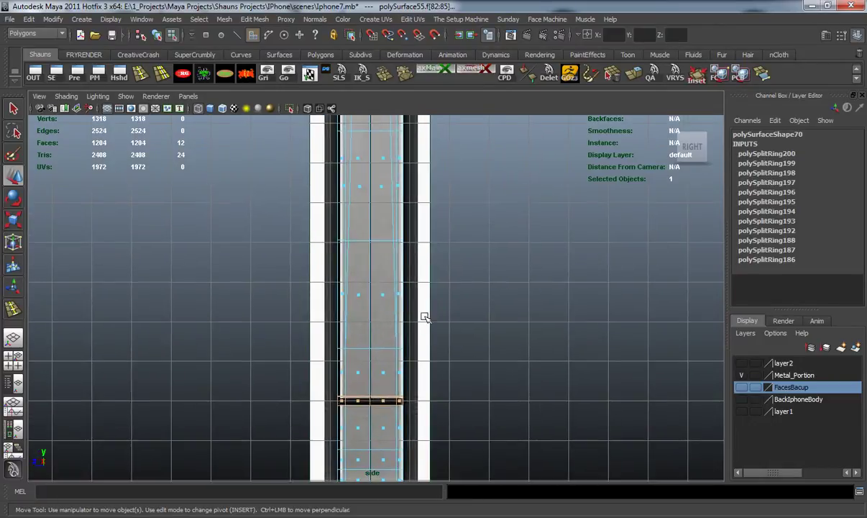
# - Extract the selected seam strip faces from the metal band
pyautogui.press('space')
pyautogui.press('space')
pyautogui.keyDown('alt'); pyautogui.moveTo(453, 225); pyautogui.dragTo(408, 209); pyautogui.keyUp('alt')
pyautogui.keyDown('alt'); pyautogui.moveTo(408, 210); pyautogui.dragTo(388, 291, button='middle'); pyautogui.keyUp('alt')
pyautogui.keyDown('alt'); pyautogui.moveTo(388, 291); pyautogui.dragTo(460, 298); pyautogui.keyUp('alt')
pyautogui.keyDown('alt'); pyautogui.moveTo(452, 291); pyautogui.dragTo(427, 331, button='middle'); pyautogui.keyUp('alt')
pyautogui.click(224, 19)
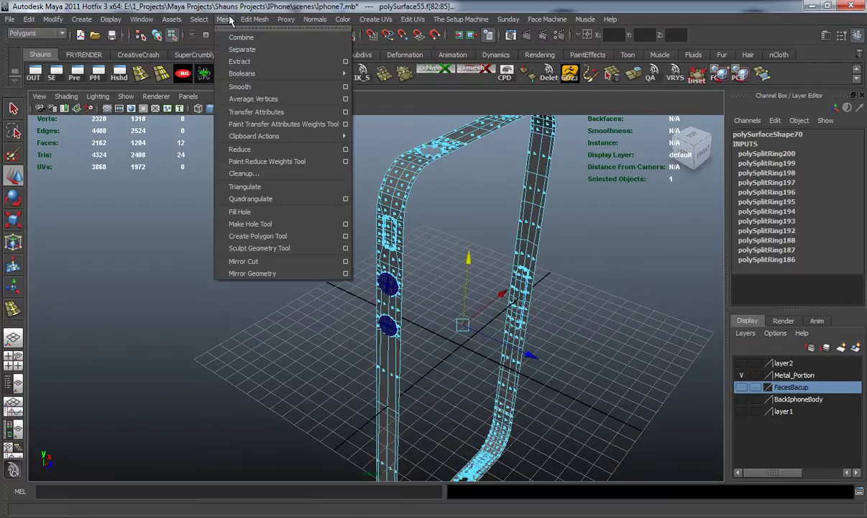
pyautogui.click(243, 60)
# - Switch to object mode and pick the extracted pieces individually to check their separation from the band
pyautogui.keyDown('alt'); pyautogui.moveTo(352, 180); pyautogui.dragTo(289, 292, button='middle'); pyautogui.keyUp('alt')
pyautogui.keyDown('alt'); pyautogui.moveTo(289, 291); pyautogui.dragTo(313, 261, button='right'); pyautogui.keyUp('alt')
pyautogui.rightClick(385, 243)
pyautogui.moveTo(385, 243); pyautogui.dragTo(434, 228, button='right')
pyautogui.click(363, 275)
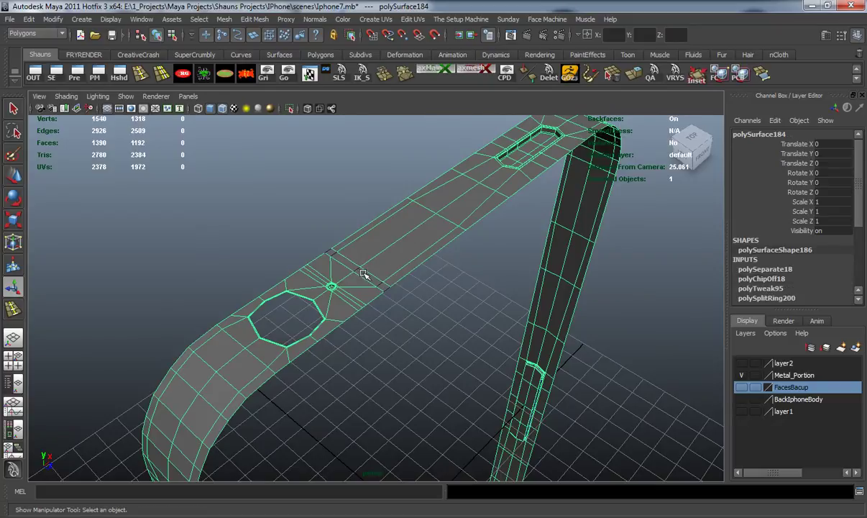
pyautogui.click(362, 273)
pyautogui.keyDown('alt'); pyautogui.moveTo(459, 292); pyautogui.dragTo(321, 282); pyautogui.keyUp('alt')
pyautogui.keyDown('alt'); pyautogui.moveTo(321, 282); pyautogui.dragTo(354, 297, button='right'); pyautogui.keyUp('alt')
pyautogui.keyDown('alt'); pyautogui.moveTo(354, 296); pyautogui.dragTo(351, 173, button='middle'); pyautogui.keyUp('alt')
pyautogui.keyDown('alt'); pyautogui.moveTo(351, 173); pyautogui.dragTo(347, 260, button='right'); pyautogui.keyUp('alt')
pyautogui.keyDown('alt'); pyautogui.moveTo(347, 260); pyautogui.dragTo(344, 341); pyautogui.keyUp('alt')
pyautogui.keyDown('alt'); pyautogui.moveTo(344, 340); pyautogui.dragTo(343, 202, button='middle'); pyautogui.keyUp('alt')
pyautogui.keyDown('alt'); pyautogui.moveTo(343, 202); pyautogui.dragTo(374, 336, button='right'); pyautogui.keyUp('alt')
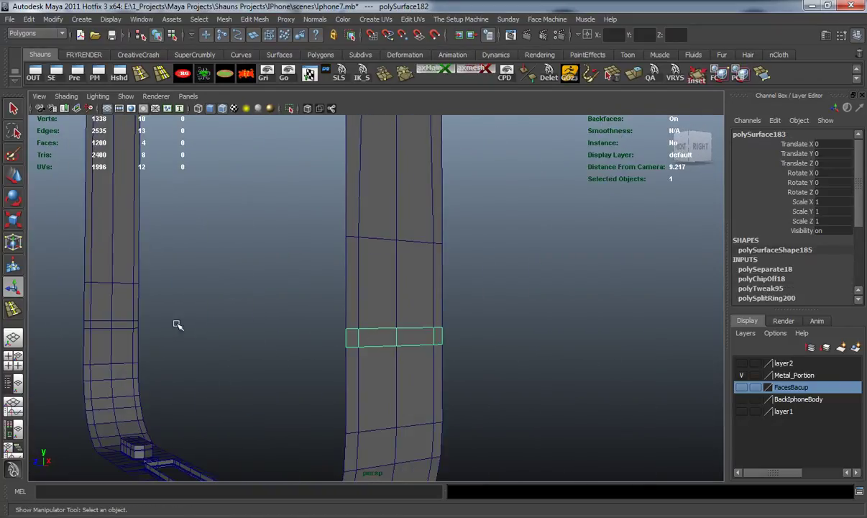
# - Combine the main band and the three extracted seam strips into one mesh and check its smoothed preview
pyautogui.keyDown('alt'); pyautogui.moveTo(180, 325); pyautogui.dragTo(350, 319); pyautogui.keyUp('alt')
pyautogui.keyDown('alt'); pyautogui.moveTo(350, 319); pyautogui.dragTo(341, 300, button='right'); pyautogui.keyUp('alt')
pyautogui.keyDown('alt'); pyautogui.moveTo(342, 301); pyautogui.dragTo(478, 248, button='middle'); pyautogui.keyUp('alt')
pyautogui.keyDown('alt'); pyautogui.moveTo(478, 248); pyautogui.dragTo(316, 262); pyautogui.keyUp('alt')
pyautogui.keyDown('alt'); pyautogui.moveTo(316, 262); pyautogui.dragTo(275, 247, button='right'); pyautogui.keyUp('alt')
pyautogui.moveTo(498, 287); pyautogui.dragTo(466, 272)
pyautogui.moveTo(365, 161)
pyautogui.keyDown('alt'); pyautogui.mouseDown(button='middle')
pyautogui.moveTo(396, 269)
pyautogui.moveTo(401, 324)
pyautogui.mouseUp(button='middle'); pyautogui.keyUp('alt')
pyautogui.keyDown('alt'); pyautogui.moveTo(374, 209); pyautogui.dragTo(372, 316, button='middle'); pyautogui.keyUp('alt')
pyautogui.keyDown('alt'); pyautogui.moveTo(345, 241); pyautogui.dragTo(378, 263, button='right'); pyautogui.keyUp('alt')
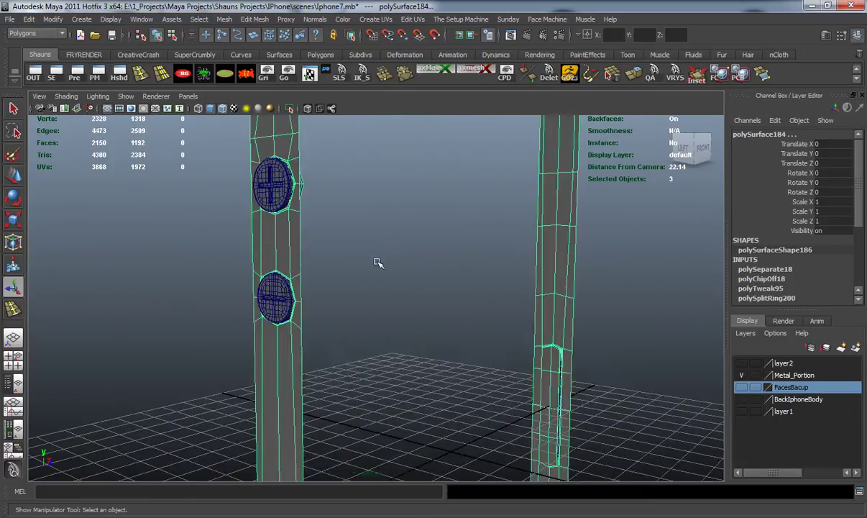
pyautogui.keyDown('alt'); pyautogui.moveTo(374, 260); pyautogui.dragTo(329, 281); pyautogui.keyUp('alt')
pyautogui.keyDown('shift'); pyautogui.click(354, 248); pyautogui.keyUp('shift')
pyautogui.keyDown('alt'); pyautogui.moveTo(330, 281); pyautogui.dragTo(360, 269, button='middle'); pyautogui.keyUp('alt')
pyautogui.scroll(4, 346, 269)
pyautogui.keyDown('alt'); pyautogui.moveTo(360, 269); pyautogui.dragTo(363, 267, button='right'); pyautogui.keyUp('alt')
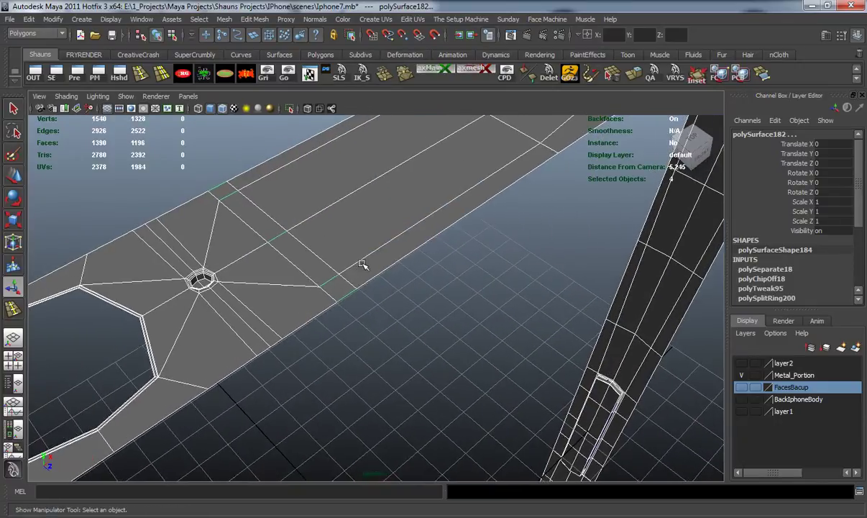
pyautogui.click(225, 19)
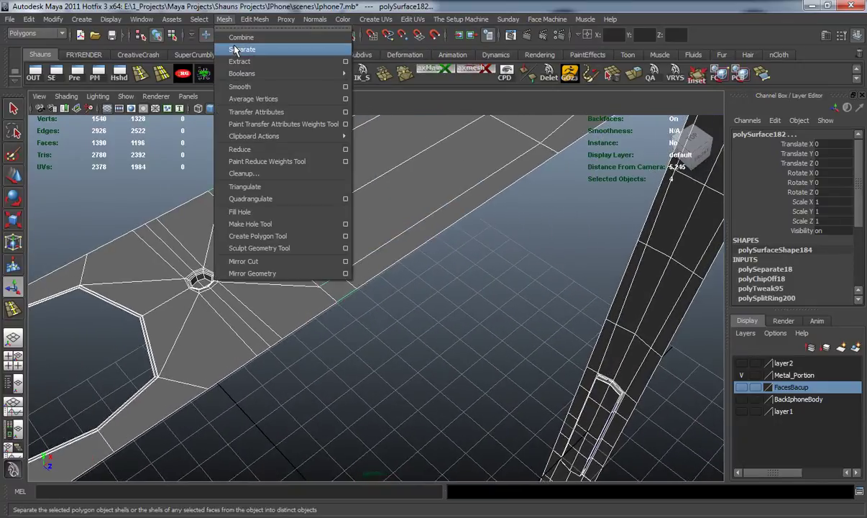
pyautogui.click(238, 37)
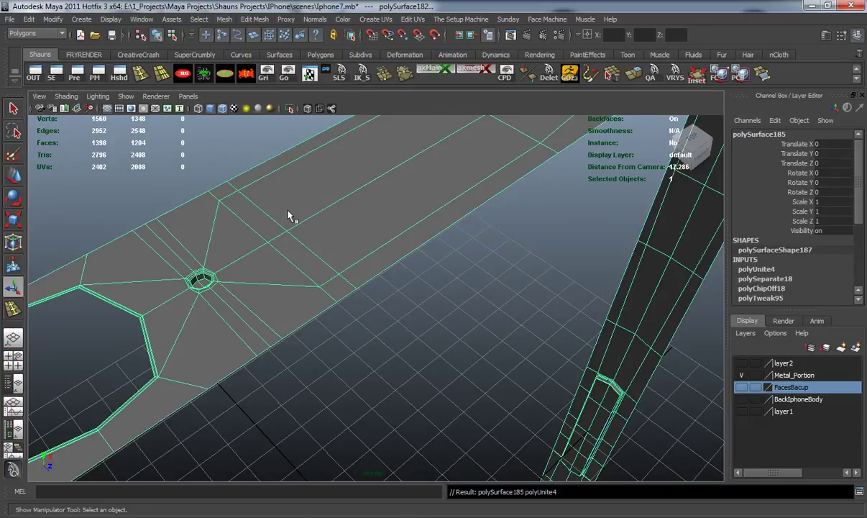
pyautogui.press('3')
pyautogui.press('1')
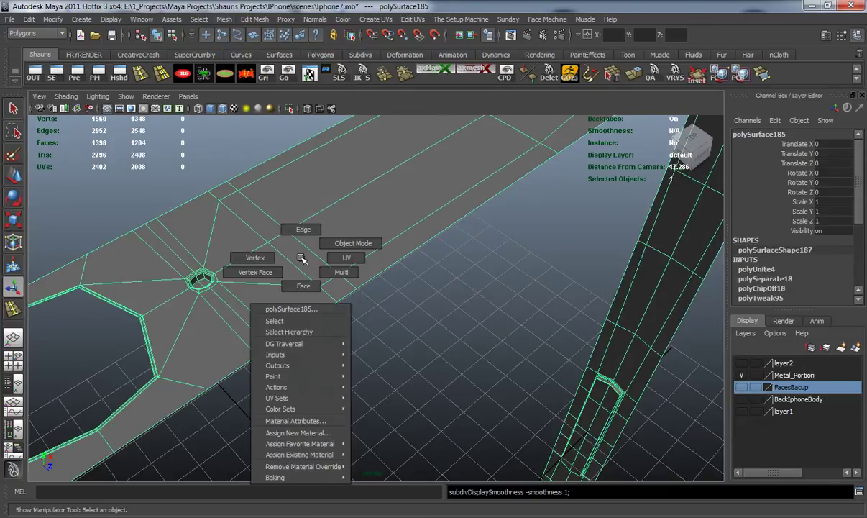
# - Select the cut edges on both sides of the top seam strip and the band's adjoining outer border edges
pyautogui.moveTo(298, 260); pyautogui.dragTo(299, 228, button='right')
pyautogui.doubleClick(343, 299)
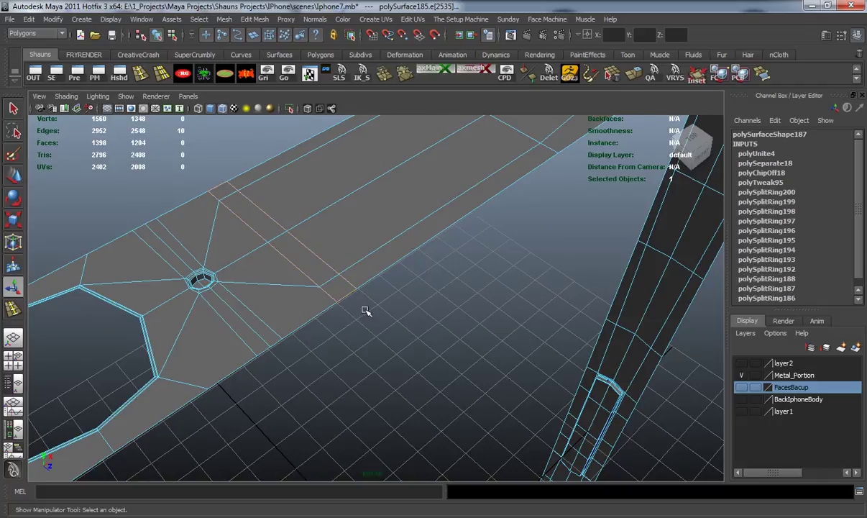
pyautogui.keyDown('alt'); pyautogui.moveTo(361, 315); pyautogui.dragTo(325, 313); pyautogui.keyUp('alt')
pyautogui.keyDown('alt'); pyautogui.moveTo(325, 314); pyautogui.dragTo(451, 291, button='middle'); pyautogui.keyUp('alt')
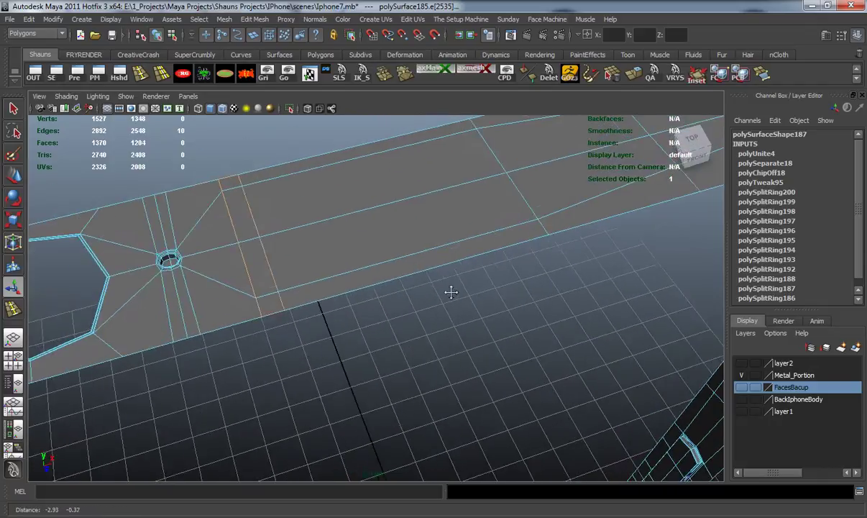
pyautogui.keyDown('alt'); pyautogui.moveTo(451, 290); pyautogui.dragTo(360, 290, button='right'); pyautogui.keyUp('alt')
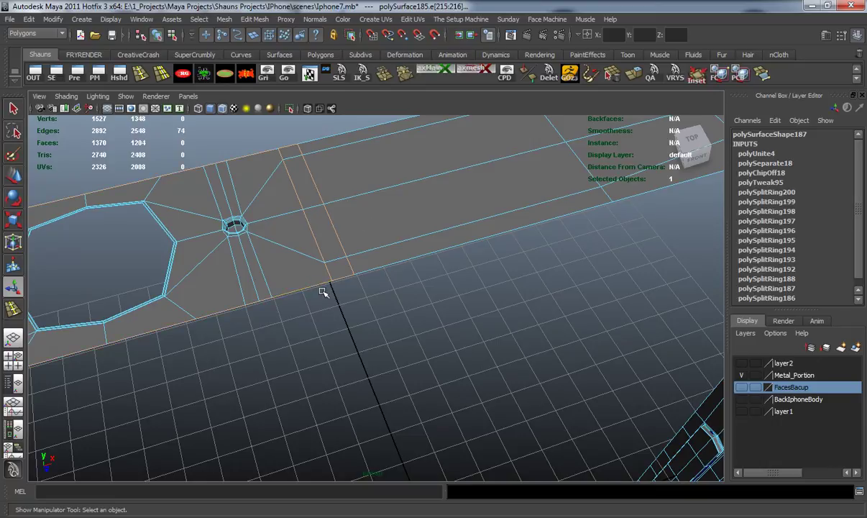
pyautogui.scroll(-3, 323, 292)
pyautogui.keyDown('alt'); pyautogui.moveTo(381, 296); pyautogui.dragTo(360, 300, button='middle'); pyautogui.keyUp('alt')
pyautogui.scroll(3, 362, 302)
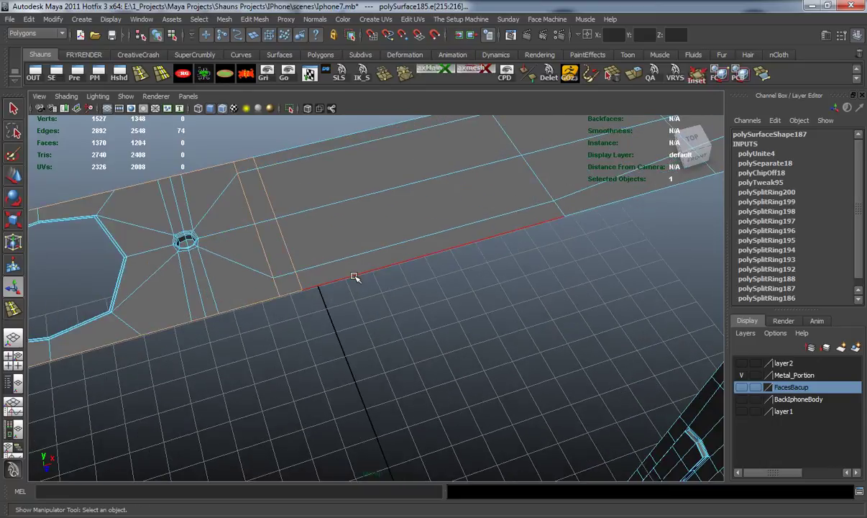
pyautogui.scroll(-6, 400, 311)
pyautogui.keyDown('alt'); pyautogui.moveTo(391, 309); pyautogui.dragTo(337, 308); pyautogui.keyUp('alt')
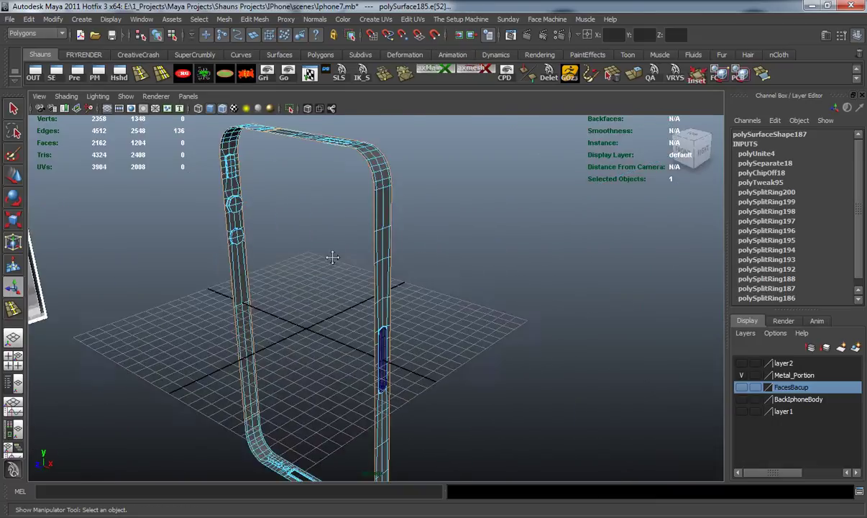
# - Add the cut edges of one bottom-corner seam and the border edge just below it to the edge selection
pyautogui.keyDown('alt'); pyautogui.moveTo(337, 307); pyautogui.dragTo(333, 252, button='middle'); pyautogui.keyUp('alt')
pyautogui.scroll(4, 333, 251)
pyautogui.keyDown('alt'); pyautogui.moveTo(325, 288); pyautogui.dragTo(323, 275); pyautogui.keyUp('alt')
pyautogui.keyDown('alt'); pyautogui.moveTo(324, 275); pyautogui.dragTo(342, 203, button='middle'); pyautogui.keyUp('alt')
pyautogui.scroll(4, 333, 257)
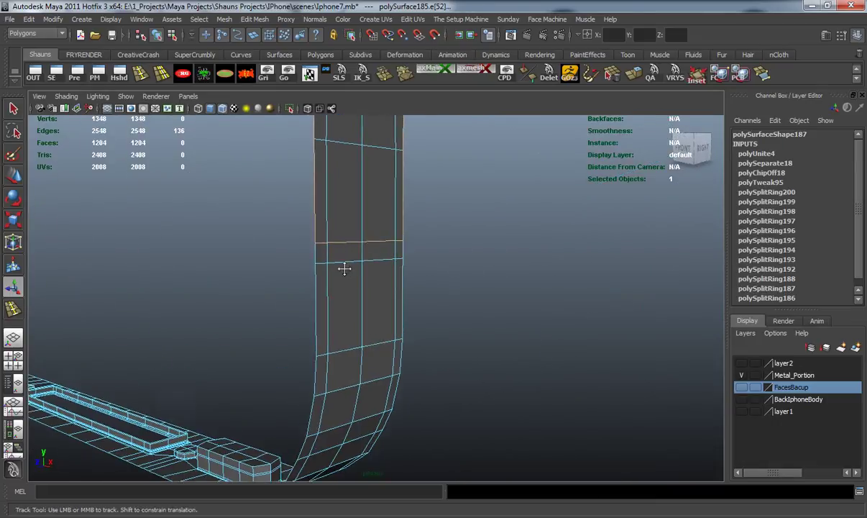
pyautogui.keyDown('alt'); pyautogui.moveTo(333, 257); pyautogui.dragTo(359, 279, button='middle'); pyautogui.keyUp('alt')
pyautogui.scroll(3, 359, 279)
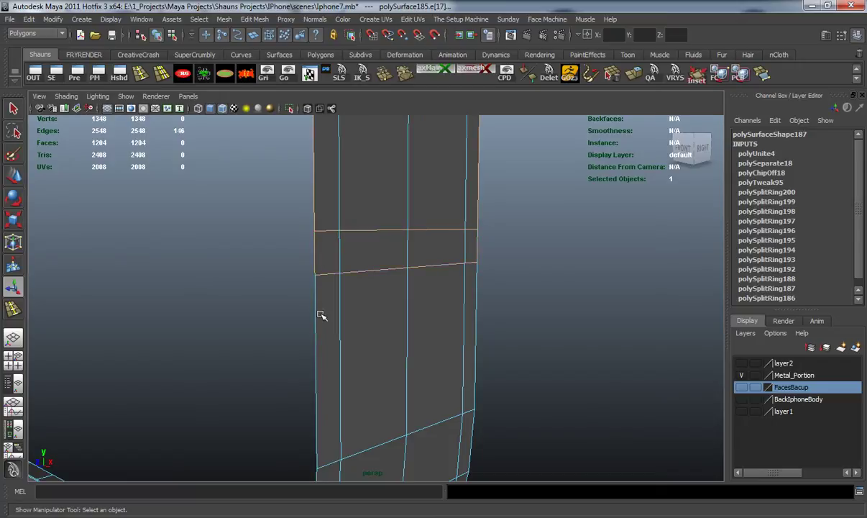
pyautogui.keyDown('alt'); pyautogui.moveTo(318, 310); pyautogui.dragTo(307, 306); pyautogui.keyUp('alt')
pyautogui.keyDown('alt'); pyautogui.moveTo(307, 305); pyautogui.dragTo(319, 300, button='middle'); pyautogui.keyUp('alt')
pyautogui.keyDown('shift'); pyautogui.click(301, 294); pyautogui.keyUp('shift')
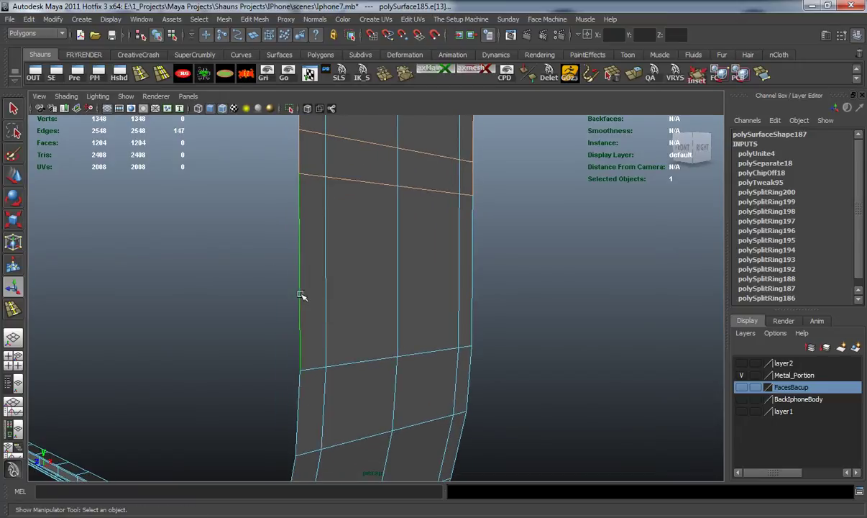
# - Add the opposite bottom-corner seam's cut edges and the remaining outer border edges to the selection
pyautogui.scroll(-5, 269, 304)
pyautogui.keyDown('alt'); pyautogui.moveTo(271, 310); pyautogui.dragTo(327, 315); pyautogui.keyUp('alt')
pyautogui.keyDown('alt'); pyautogui.moveTo(269, 321); pyautogui.dragTo(396, 304, button='middle'); pyautogui.keyUp('alt')
pyautogui.keyDown('alt'); pyautogui.moveTo(312, 302); pyautogui.dragTo(322, 306); pyautogui.keyUp('alt')
pyautogui.scroll(4, 370, 316)
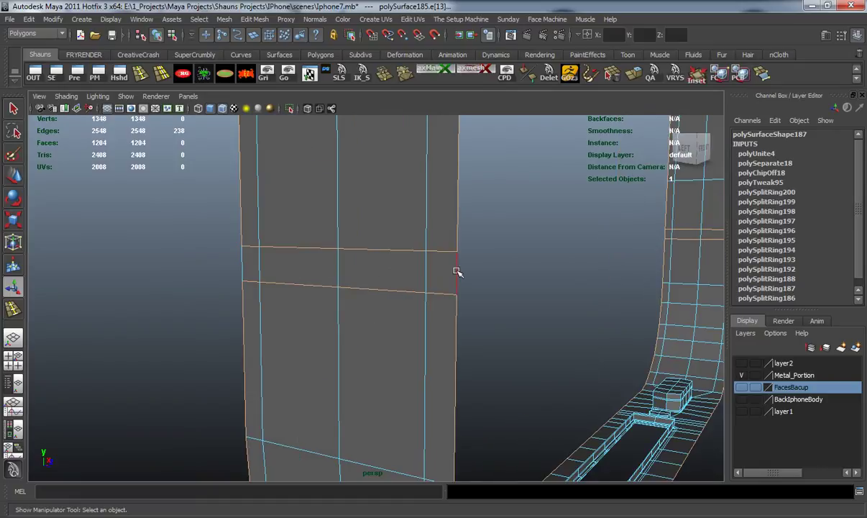
pyautogui.scroll(-4, 389, 308)
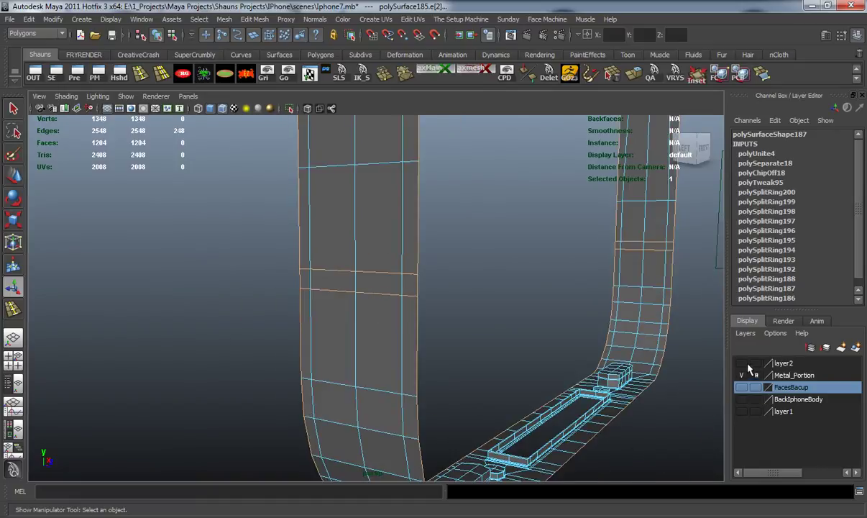
# - Make layer2 visible and delete that layer, keeping its objects in the scene
pyautogui.click(741, 364)
pyautogui.rightClick(784, 365)
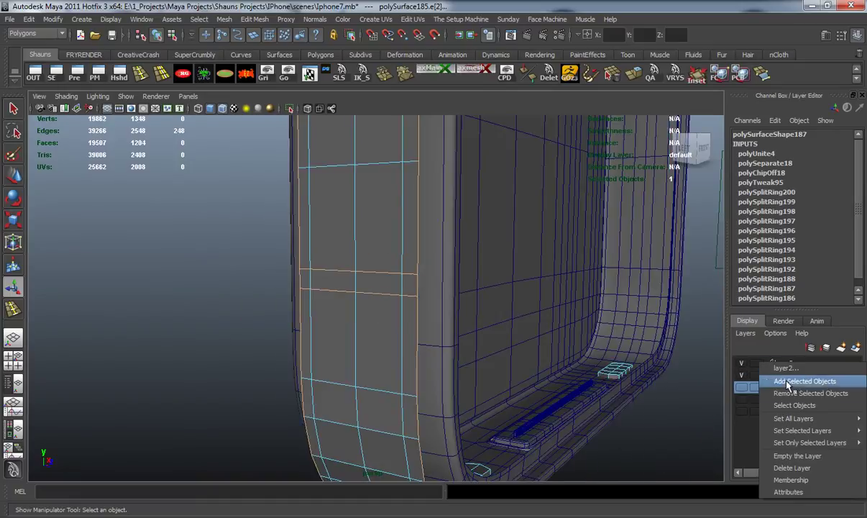
pyautogui.click(792, 469)
pyautogui.keyDown('alt'); pyautogui.moveTo(402, 332); pyautogui.dragTo(409, 304); pyautogui.keyUp('alt')
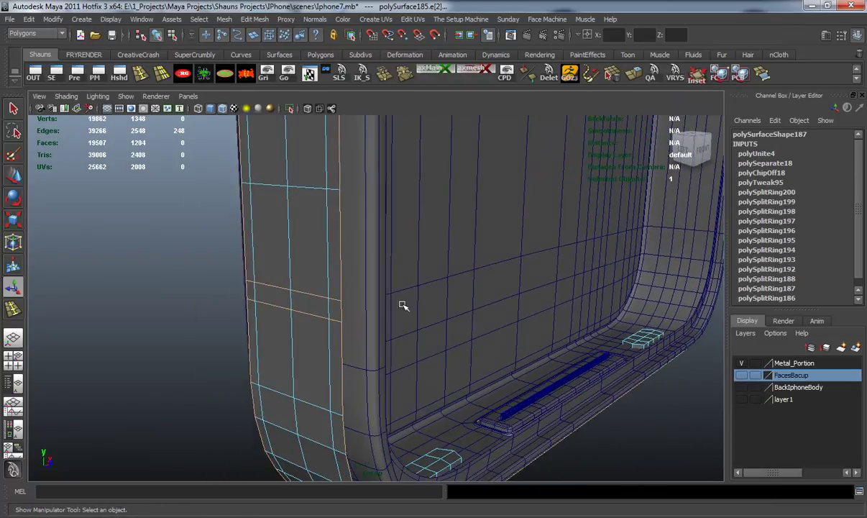
# - Extrude the selected band and seam border edges slightly inward and preview the mesh smoothed
pyautogui.click(634, 74)
pyautogui.keyDown('alt'); pyautogui.moveTo(353, 274); pyautogui.dragTo(431, 269, button='right'); pyautogui.keyUp('alt')
pyautogui.moveTo(77, 299); pyautogui.dragTo(95, 296)
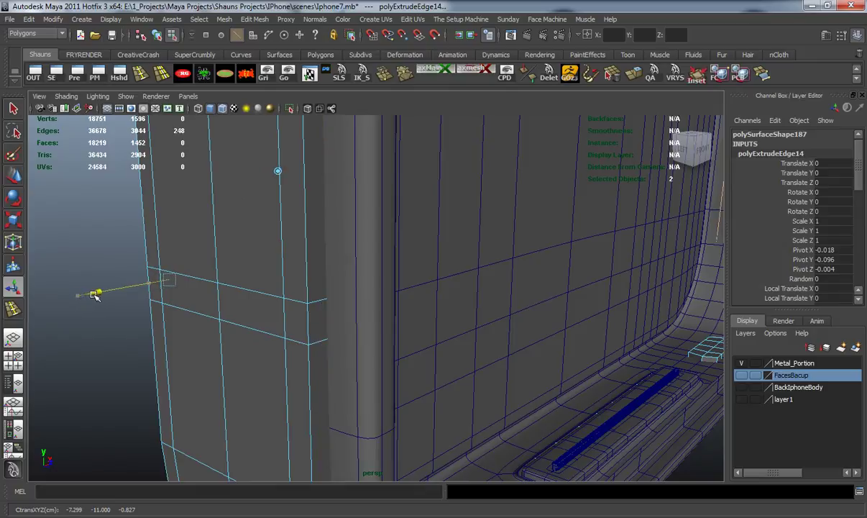
pyautogui.keyDown('alt'); pyautogui.moveTo(293, 270); pyautogui.dragTo(244, 268, button='right'); pyautogui.keyUp('alt')
pyautogui.press('3')
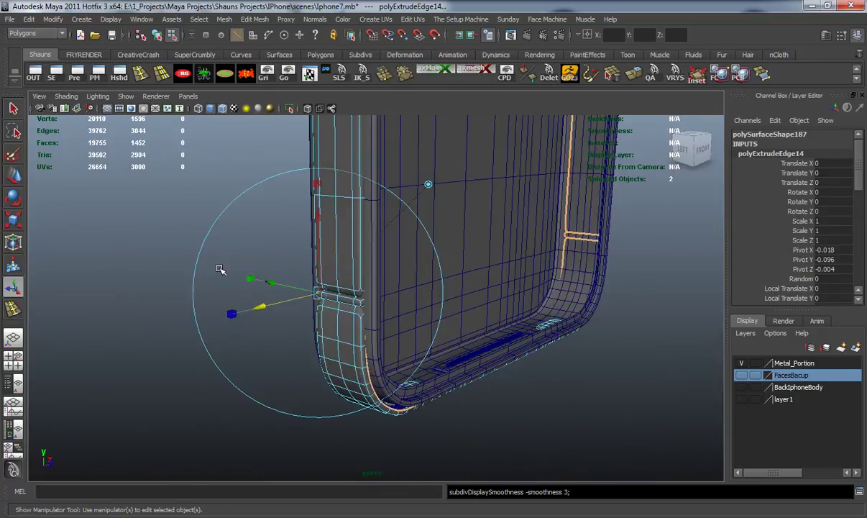
# - Inspect the smoothed metal band around its side and top seams, and return the mesh to unsmoothed display
pyautogui.click(154, 270)
pyautogui.keyDown('alt'); pyautogui.moveTo(219, 296); pyautogui.dragTo(284, 317); pyautogui.keyUp('alt')
pyautogui.scroll(3, 339, 310)
pyautogui.keyDown('alt'); pyautogui.moveTo(338, 310); pyautogui.dragTo(408, 384); pyautogui.keyUp('alt')
pyautogui.scroll(-5, 376, 292)
pyautogui.scroll(6, 407, 382)
pyautogui.keyDown('alt'); pyautogui.moveTo(408, 380); pyautogui.dragTo(391, 364, button='middle'); pyautogui.keyUp('alt')
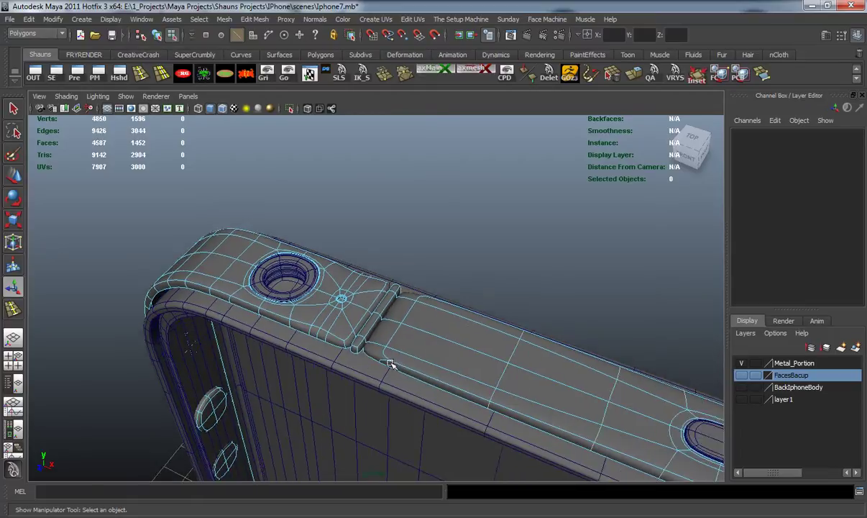
pyautogui.scroll(2, 390, 362)
pyautogui.keyDown('alt'); pyautogui.moveTo(390, 362); pyautogui.dragTo(457, 324); pyautogui.keyUp('alt')
pyautogui.press('1')
pyautogui.scroll(-5, 450, 335)
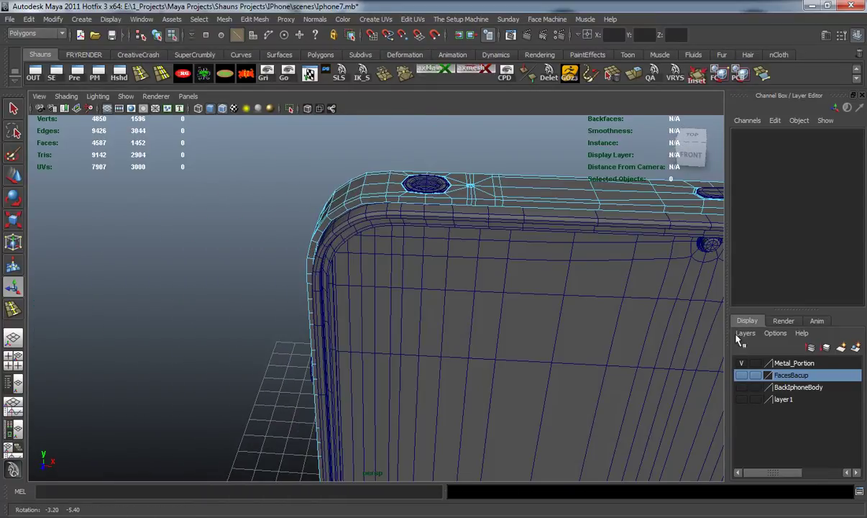
# - Isolate the metal band by assigning every other visible object to a new display layer and hiding that layer
pyautogui.keyDown('alt'); pyautogui.moveTo(560, 324); pyautogui.dragTo(491, 326, button='middle'); pyautogui.keyUp('alt')
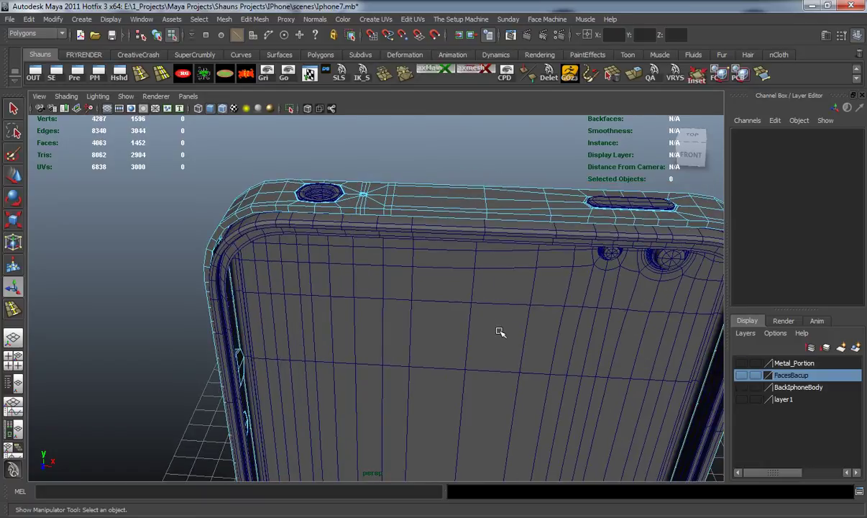
pyautogui.hotkey('ctrl', 'z')
pyautogui.keyDown('alt'); pyautogui.moveTo(438, 329); pyautogui.dragTo(408, 330); pyautogui.keyUp('alt')
pyautogui.moveTo(419, 221); pyautogui.dragTo(363, 332, button='right')
pyautogui.keyDown('alt'); pyautogui.moveTo(362, 332); pyautogui.dragTo(394, 309); pyautogui.keyUp('alt')
pyautogui.moveTo(240, 209); pyautogui.dragTo(618, 481)
pyautogui.press('[')
pyautogui.press('[')
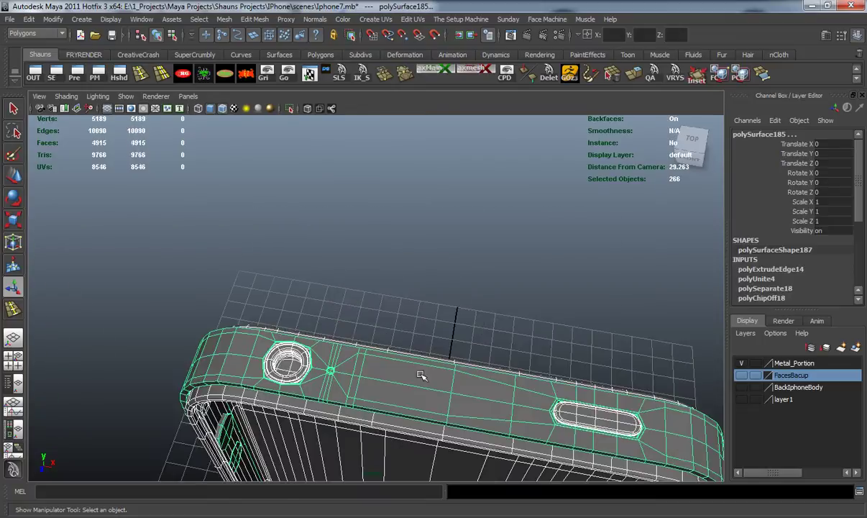
pyautogui.keyDown('ctrl'); pyautogui.click(416, 378); pyautogui.keyUp('ctrl')
pyautogui.keyDown('alt'); pyautogui.moveTo(460, 403); pyautogui.dragTo(356, 296, button='middle'); pyautogui.keyUp('alt')
pyautogui.keyDown('alt'); pyautogui.moveTo(355, 296); pyautogui.dragTo(287, 311); pyautogui.keyUp('alt')
pyautogui.click(854, 348)
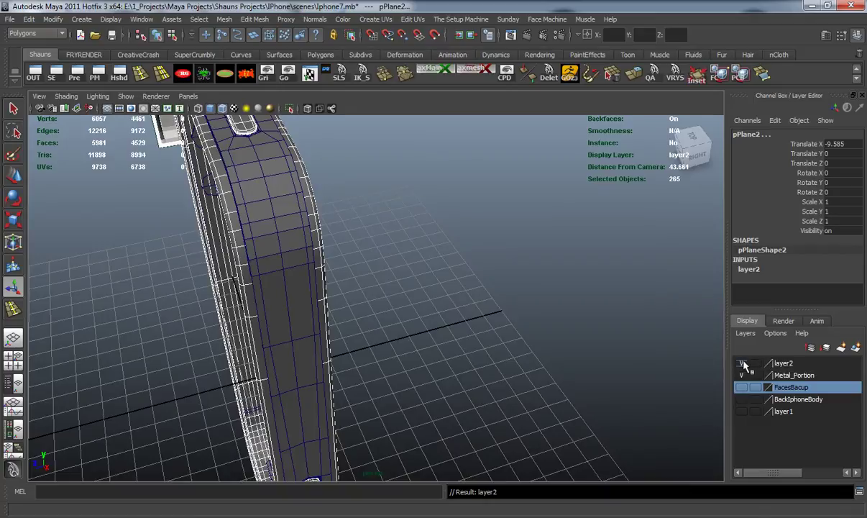
pyautogui.click(743, 365)
# - Insert edge loops along the extruded border rim, beside its edges, and next to the top seam near the headphone jack opening
pyautogui.keyDown('alt'); pyautogui.moveTo(459, 349); pyautogui.dragTo(593, 353); pyautogui.keyUp('alt')
pyautogui.keyDown('alt'); pyautogui.moveTo(451, 301); pyautogui.dragTo(486, 353, button='middle'); pyautogui.keyUp('alt')
pyautogui.scroll(4, 458, 337)
pyautogui.click(322, 278)
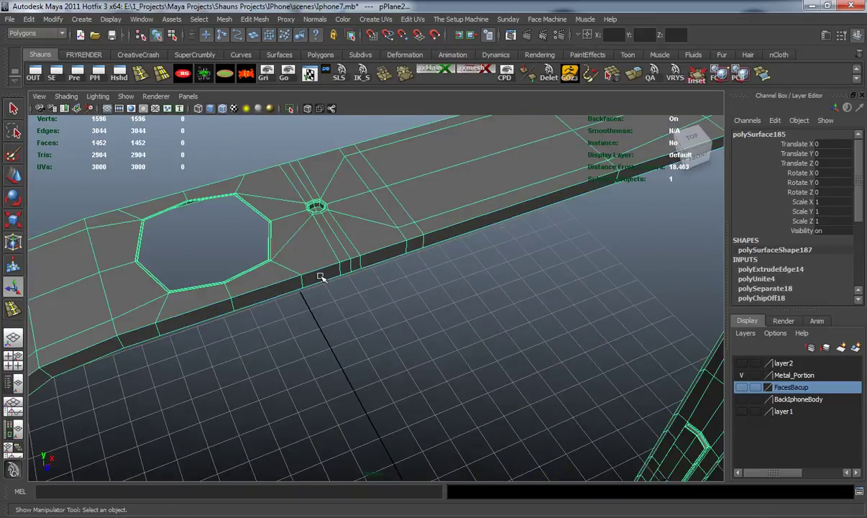
pyautogui.scroll(3, 321, 278)
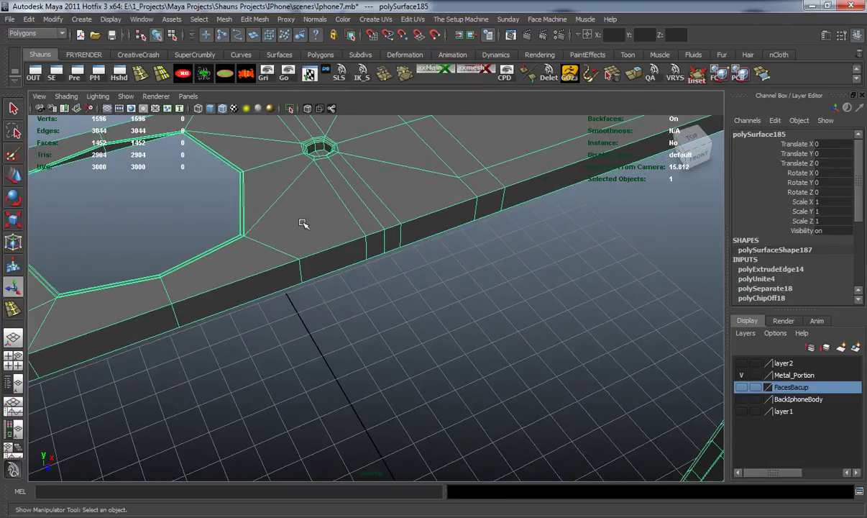
pyautogui.click(141, 73)
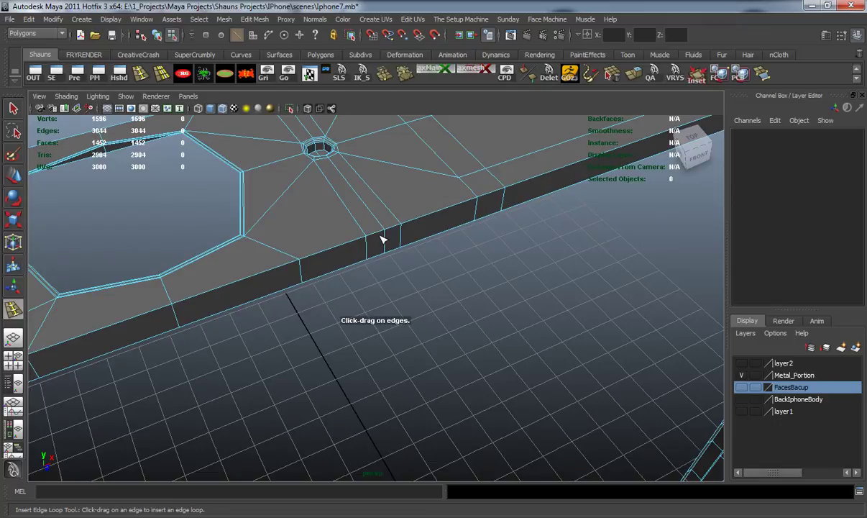
pyautogui.moveTo(367, 247)
pyautogui.mouseDown()
pyautogui.moveTo(367, 239)
pyautogui.moveTo(369, 257)
pyautogui.mouseUp()
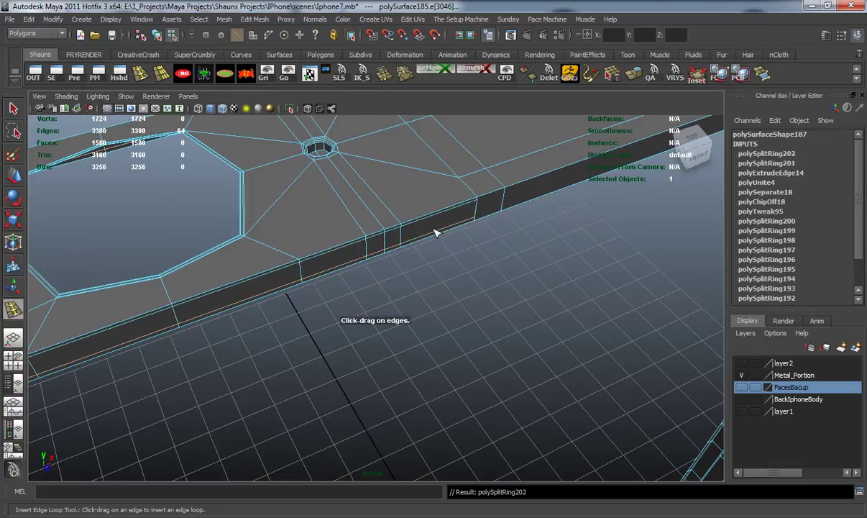
pyautogui.moveTo(458, 207); pyautogui.dragTo(472, 194)
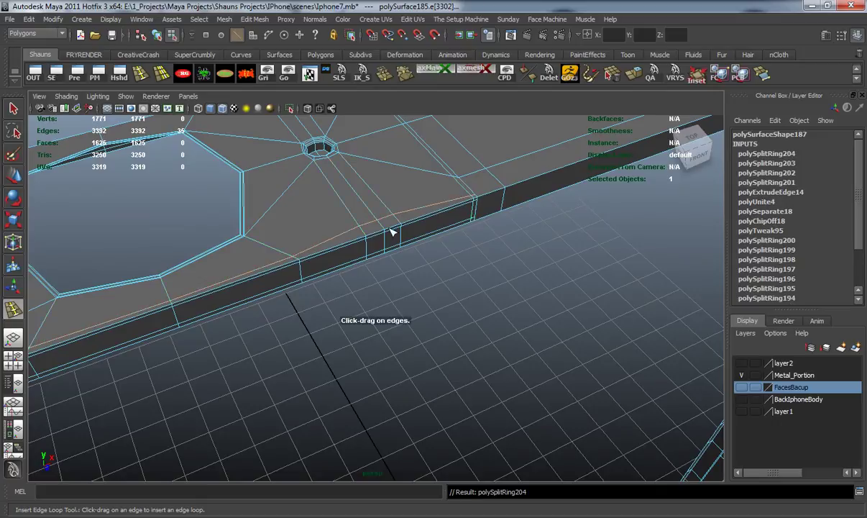
# - Insert an edge loop close to the band's opposite outer border and preview the mesh smoothed
pyautogui.keyDown('alt'); pyautogui.moveTo(387, 230); pyautogui.dragTo(416, 230); pyautogui.keyUp('alt')
pyautogui.keyDown('alt'); pyautogui.moveTo(496, 236); pyautogui.dragTo(412, 246, button='middle'); pyautogui.keyUp('alt')
pyautogui.scroll(5, 407, 252)
pyautogui.keyDown('alt'); pyautogui.moveTo(299, 208); pyautogui.dragTo(388, 228, button='middle'); pyautogui.keyUp('alt')
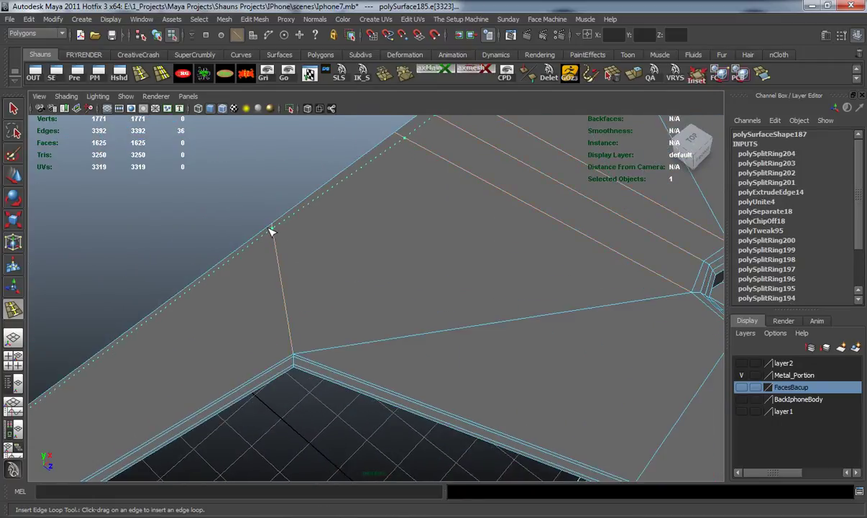
pyautogui.moveTo(271, 230); pyautogui.dragTo(273, 231)
pyautogui.press('w')
pyautogui.press('3')
pyautogui.moveTo(310, 247); pyautogui.dragTo(354, 233, button='right')
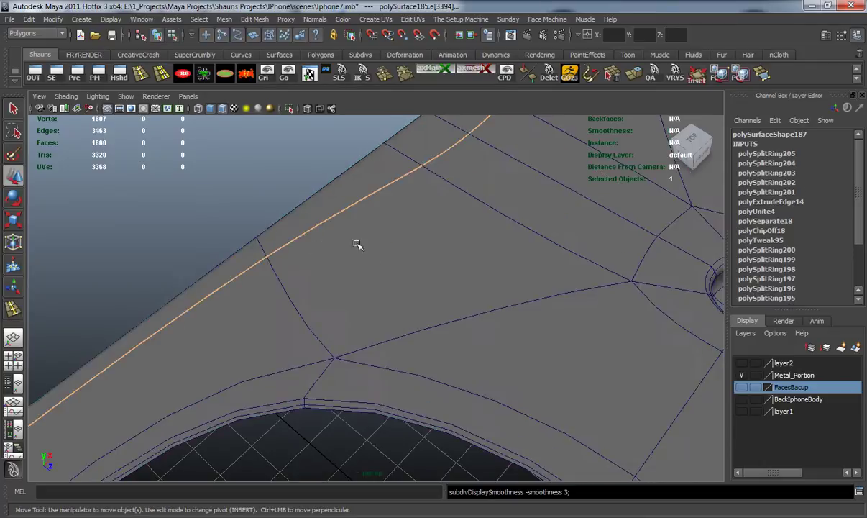
# - Separate the metal band mesh into individual objects
pyautogui.scroll(-6, 377, 302)
pyautogui.keyDown('alt'); pyautogui.moveTo(377, 302); pyautogui.dragTo(314, 294); pyautogui.keyUp('alt')
pyautogui.click(271, 178)
pyautogui.keyDown('alt'); pyautogui.moveTo(272, 238); pyautogui.dragTo(333, 256, button='middle'); pyautogui.keyUp('alt')
pyautogui.scroll(6, 330, 238)
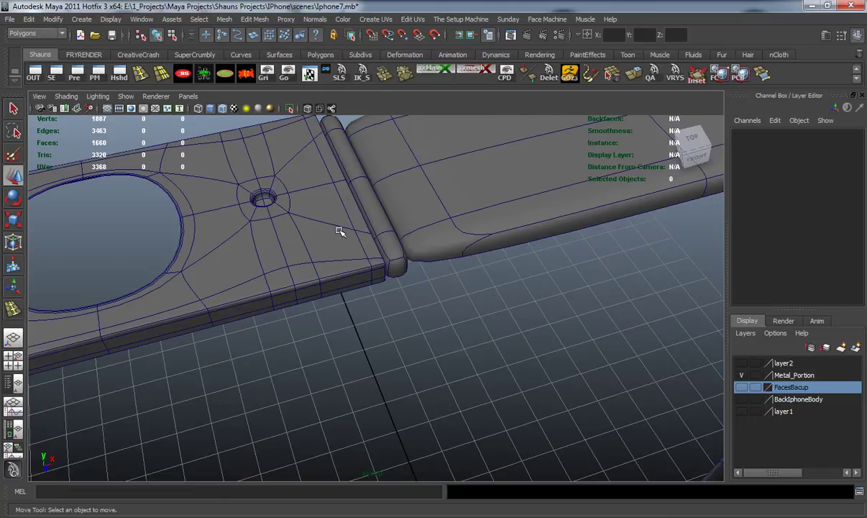
pyautogui.click(320, 220)
pyautogui.click(223, 19)
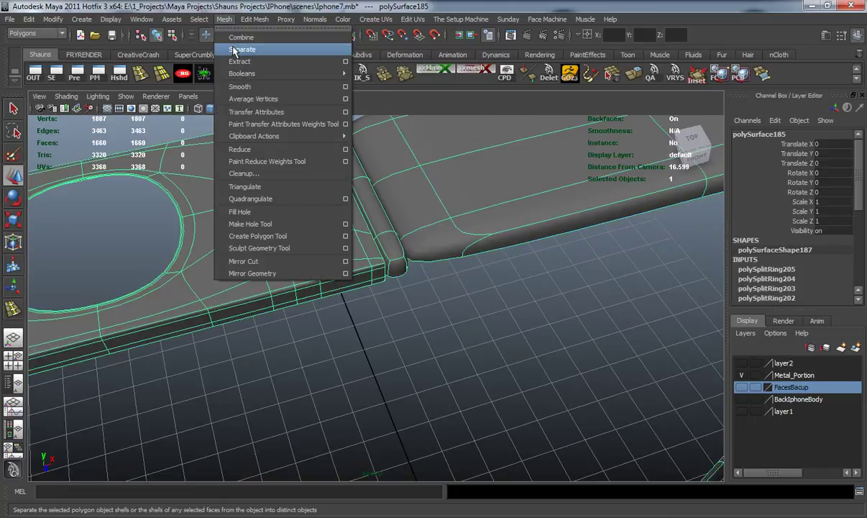
pyautogui.click(233, 49)
# - Examine the separated band pieces up close and preview the long side section smoothed
pyautogui.scroll(-8, 287, 216)
pyautogui.click(230, 255)
pyautogui.scroll(4, 281, 267)
pyautogui.keyDown('alt'); pyautogui.moveTo(231, 332); pyautogui.dragTo(280, 267, button='middle'); pyautogui.keyUp('alt')
pyautogui.keyDown('alt'); pyautogui.moveTo(281, 268); pyautogui.dragTo(335, 243); pyautogui.keyUp('alt')
pyautogui.scroll(3, 335, 244)
pyautogui.keyDown('alt'); pyautogui.moveTo(335, 243); pyautogui.dragTo(327, 130, button='middle'); pyautogui.keyUp('alt')
pyautogui.click(339, 254)
pyautogui.press('3')
# - Insert a supporting edge loop just above the lower seam end of the side band section and preview it smoothed
pyautogui.scroll(-3, 323, 285)
pyautogui.scroll(-4, 322, 284)
pyautogui.keyDown('alt'); pyautogui.moveTo(309, 410); pyautogui.dragTo(310, 350); pyautogui.keyUp('alt')
pyautogui.keyDown('alt'); pyautogui.moveTo(310, 350); pyautogui.dragTo(315, 177, button='middle'); pyautogui.keyUp('alt')
pyautogui.keyDown('alt'); pyautogui.moveTo(315, 177); pyautogui.dragTo(320, 217); pyautogui.keyUp('alt')
pyautogui.keyDown('alt'); pyautogui.moveTo(320, 217); pyautogui.dragTo(329, 312, button='right'); pyautogui.keyUp('alt')
pyautogui.press('1')
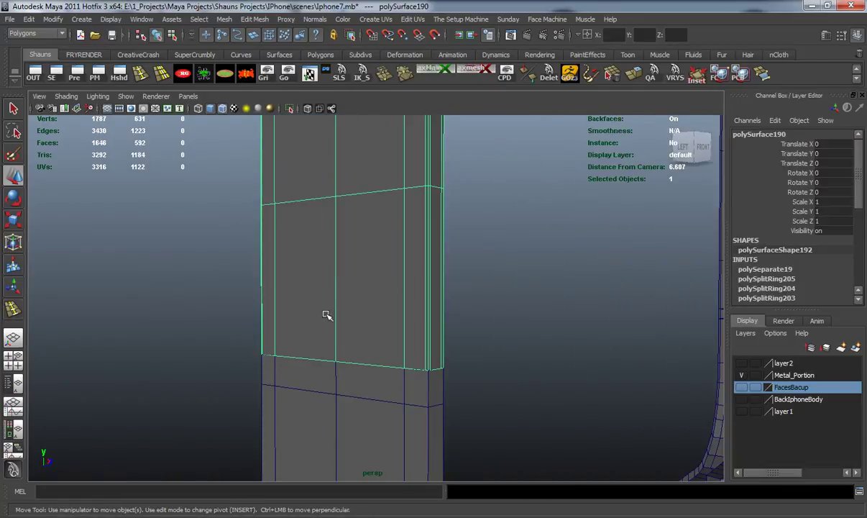
pyautogui.click(142, 76)
pyautogui.moveTo(430, 289); pyautogui.dragTo(437, 370)
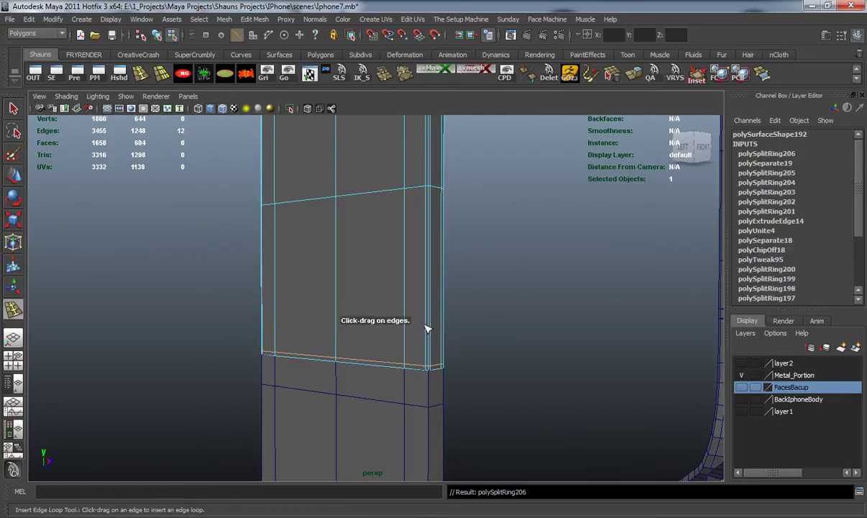
pyautogui.press('w')
pyautogui.press('3')
pyautogui.moveTo(410, 305); pyautogui.dragTo(439, 292, button='right')
pyautogui.click(503, 307)
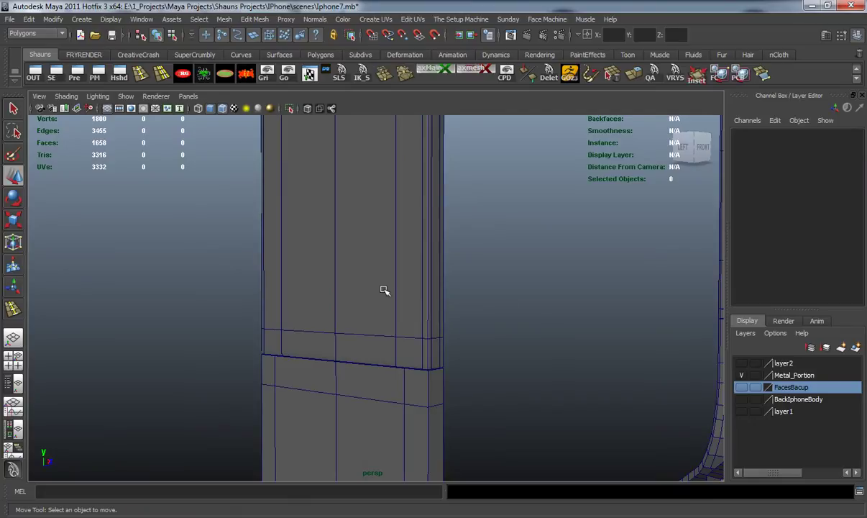
# - Put the finished side band section on a new display layer and hide that layer
pyautogui.click(384, 289)
pyautogui.click(856, 348)
pyautogui.click(742, 364)
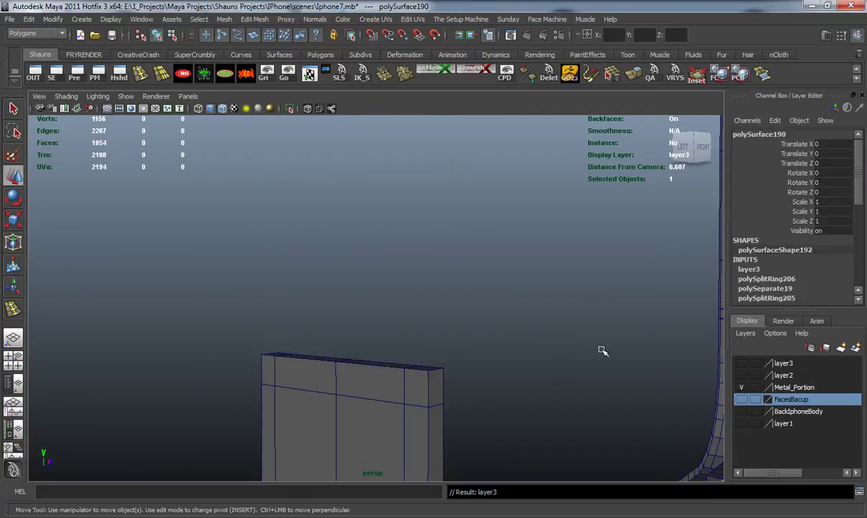
pyautogui.click(468, 374)
# - Insert vertical edge loops beside the corners of the lower seam strip above the bottom band section
pyautogui.scroll(-5, 459, 356)
pyautogui.keyDown('alt'); pyautogui.moveTo(459, 356); pyautogui.dragTo(456, 275, button='middle'); pyautogui.keyUp('alt')
pyautogui.scroll(3, 424, 305)
pyautogui.keyDown('alt'); pyautogui.moveTo(413, 309); pyautogui.dragTo(410, 339); pyautogui.keyUp('alt')
pyautogui.click(350, 284)
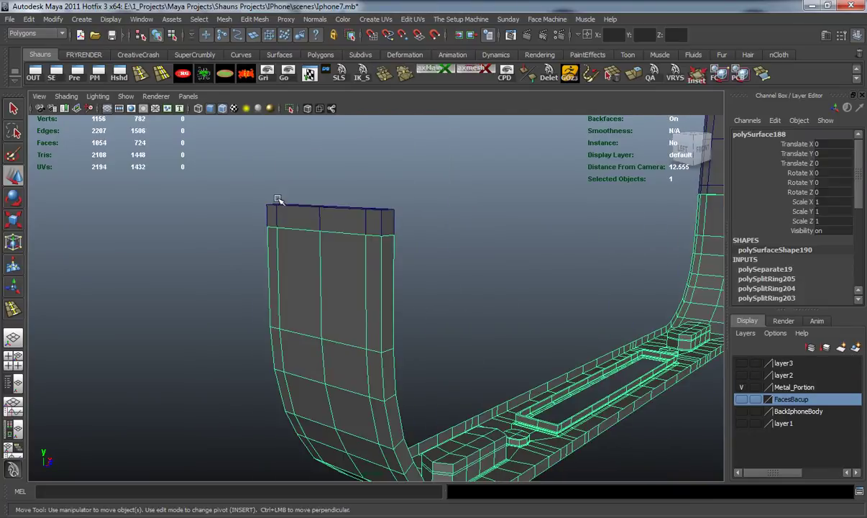
pyautogui.click(368, 217)
pyautogui.keyDown('alt'); pyautogui.moveTo(379, 211); pyautogui.dragTo(394, 280, button='middle'); pyautogui.keyUp('alt')
pyautogui.scroll(5, 392, 277)
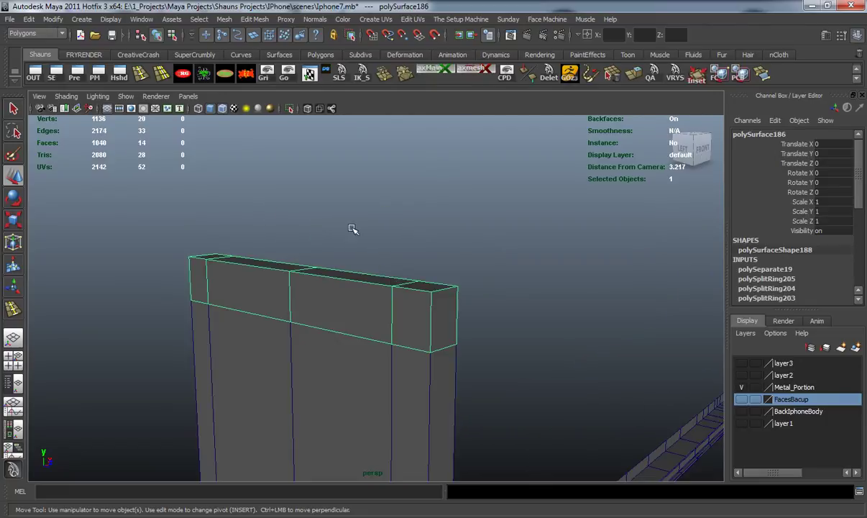
pyautogui.click(142, 75)
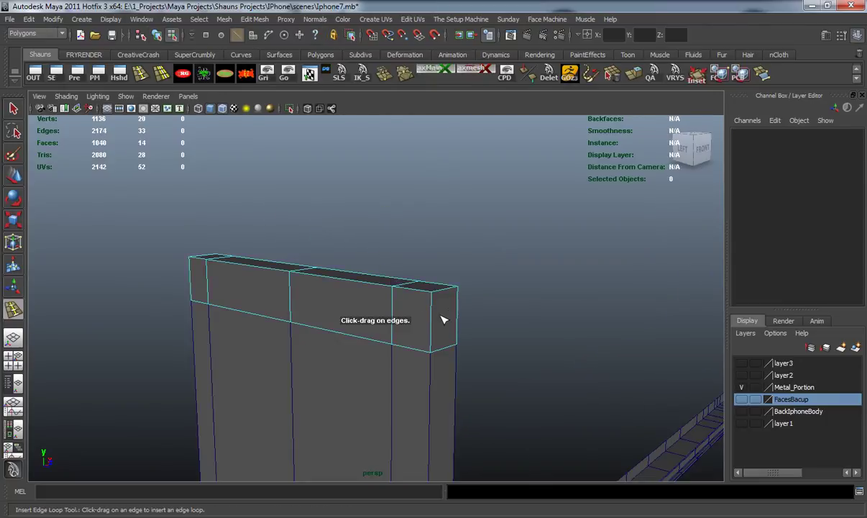
pyautogui.moveTo(424, 294); pyautogui.dragTo(431, 295)
pyautogui.moveTo(201, 260); pyautogui.dragTo(193, 258)
pyautogui.moveTo(438, 290)
pyautogui.mouseDown()
pyautogui.moveTo(456, 287)
pyautogui.moveTo(433, 294)
pyautogui.mouseUp()
# - Insert horizontal edge loops near the seam strip's upper and lower edges and preview the strip smoothed
pyautogui.moveTo(433, 322); pyautogui.dragTo(432, 350)
pyautogui.press('w')
pyautogui.press('3')
pyautogui.moveTo(358, 302); pyautogui.dragTo(394, 280, button='right')
pyautogui.moveTo(392, 292); pyautogui.dragTo(430, 279, button='right')
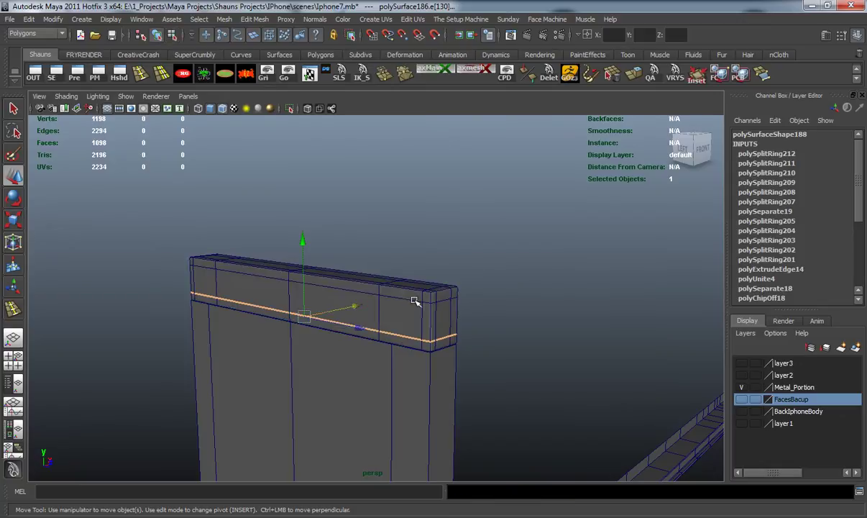
# - Add the finished seam strip to the hidden layer3
pyautogui.click(412, 297)
pyautogui.rightClick(788, 364)
pyautogui.click(795, 382)
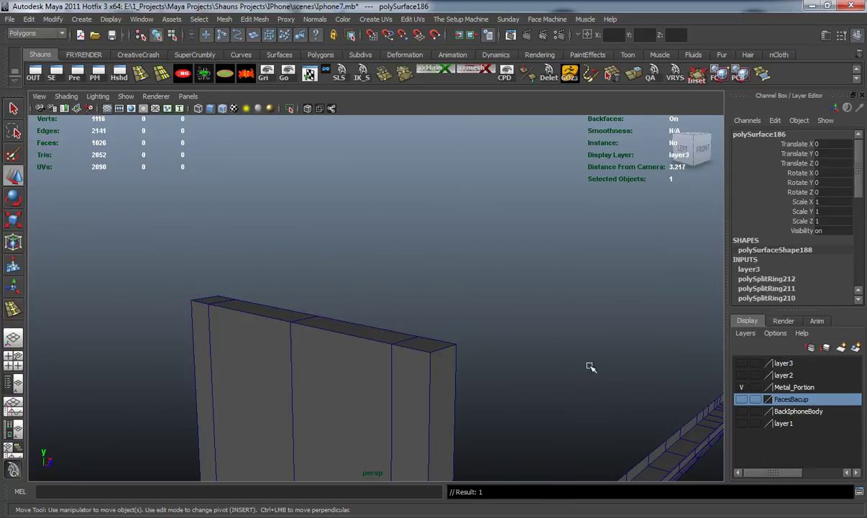
pyautogui.click(577, 374)
# - Insert edge loops beside the bottom band section's corners and near its exposed seam end, and preview it smoothed
pyautogui.keyDown('alt'); pyautogui.moveTo(426, 410); pyautogui.dragTo(389, 327, button='middle'); pyautogui.keyUp('alt')
pyautogui.click(375, 313)
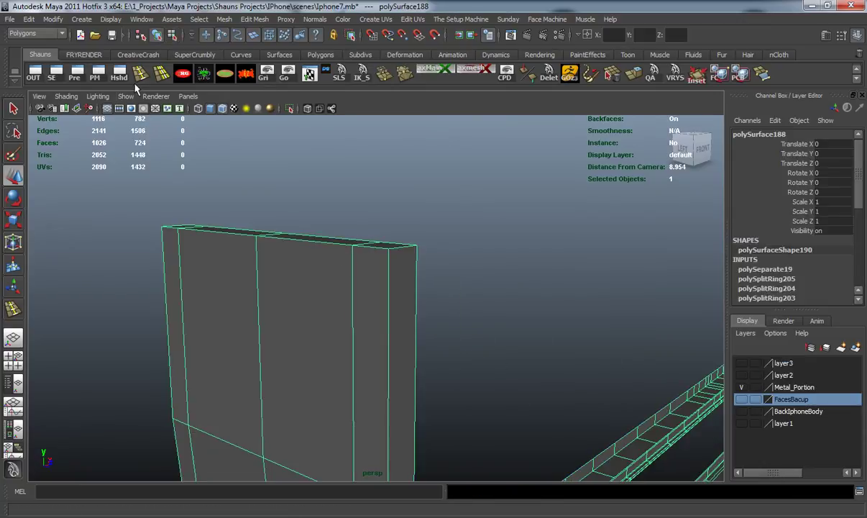
pyautogui.click(139, 75)
pyautogui.moveTo(406, 253); pyautogui.dragTo(388, 249)
pyautogui.moveTo(171, 230); pyautogui.dragTo(182, 231)
pyautogui.press('w')
pyautogui.press('3')
pyautogui.moveTo(234, 259); pyautogui.dragTo(288, 246, button='right')
# - Insert an edge loop at the bottom band section's opposite seam end and add the section to layer3
pyautogui.scroll(-8, 311, 273)
pyautogui.keyDown('alt'); pyautogui.moveTo(460, 316); pyautogui.dragTo(444, 325); pyautogui.keyUp('alt')
pyautogui.keyDown('alt'); pyautogui.moveTo(444, 325); pyautogui.dragTo(455, 326, button='middle'); pyautogui.keyUp('alt')
pyautogui.scroll(3, 363, 326)
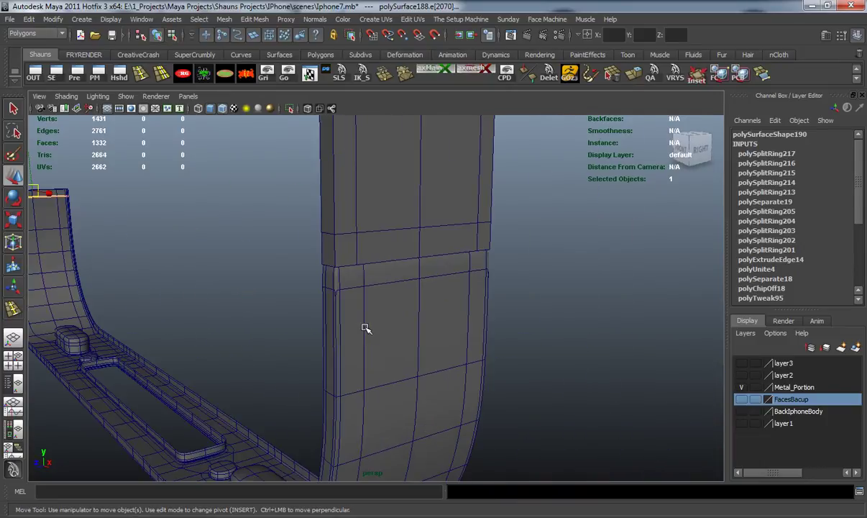
pyautogui.click(364, 326)
pyautogui.press('1')
pyautogui.scroll(4, 363, 327)
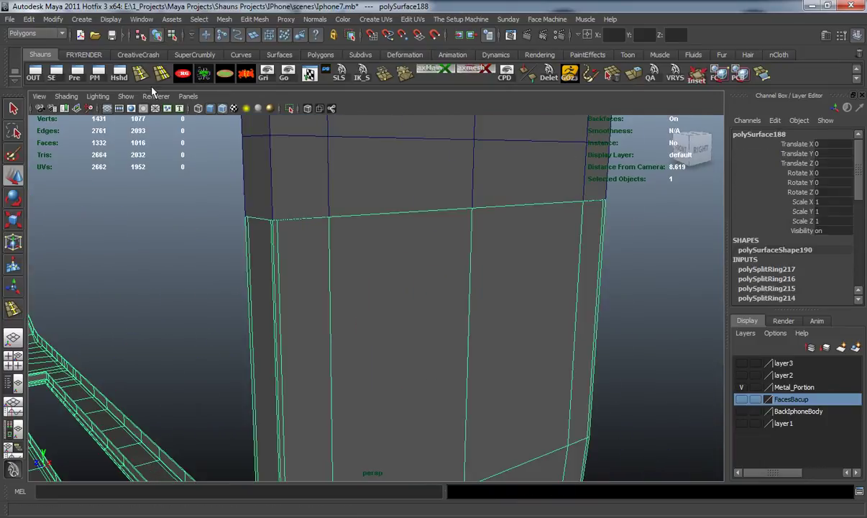
pyautogui.click(141, 75)
pyautogui.moveTo(272, 240); pyautogui.dragTo(273, 224)
pyautogui.press('w')
pyautogui.press('3')
pyautogui.moveTo(369, 270); pyautogui.dragTo(420, 256, button='right')
pyautogui.rightClick(780, 364)
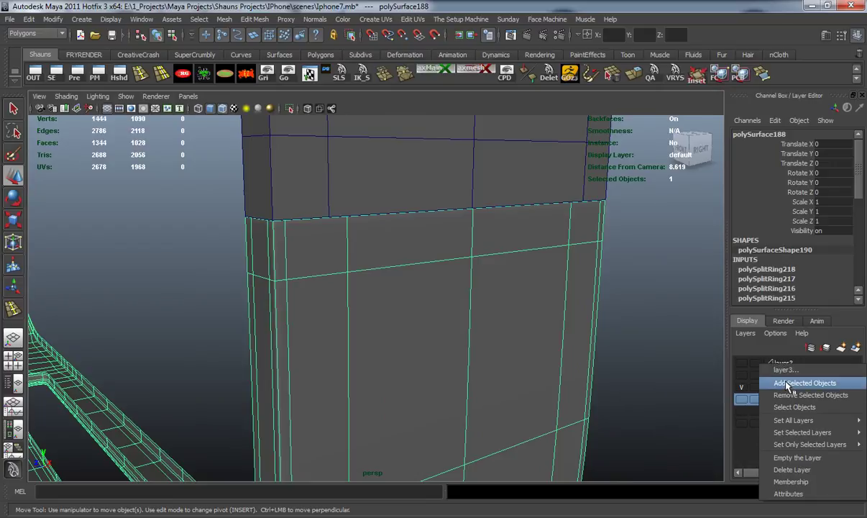
pyautogui.click(788, 383)
# - Insert vertical edge loops on both sides of the front corner and near the inner edge of the opposite seam strip
pyautogui.click(409, 196)
pyautogui.keyDown('alt'); pyautogui.moveTo(403, 198); pyautogui.dragTo(414, 228, button='middle'); pyautogui.keyUp('alt')
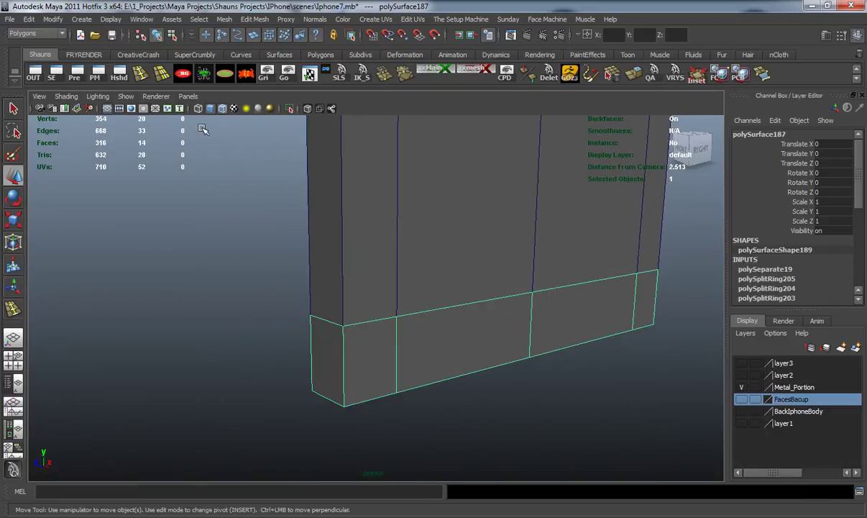
pyautogui.click(140, 75)
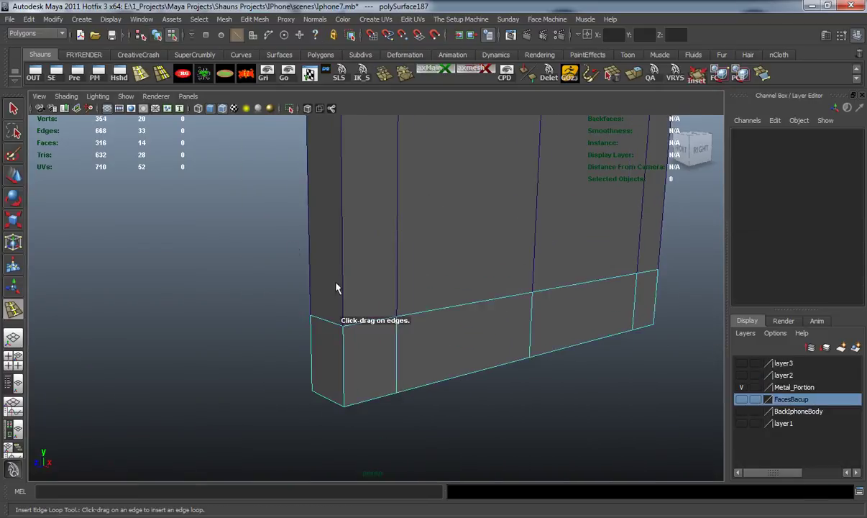
pyautogui.click(345, 328)
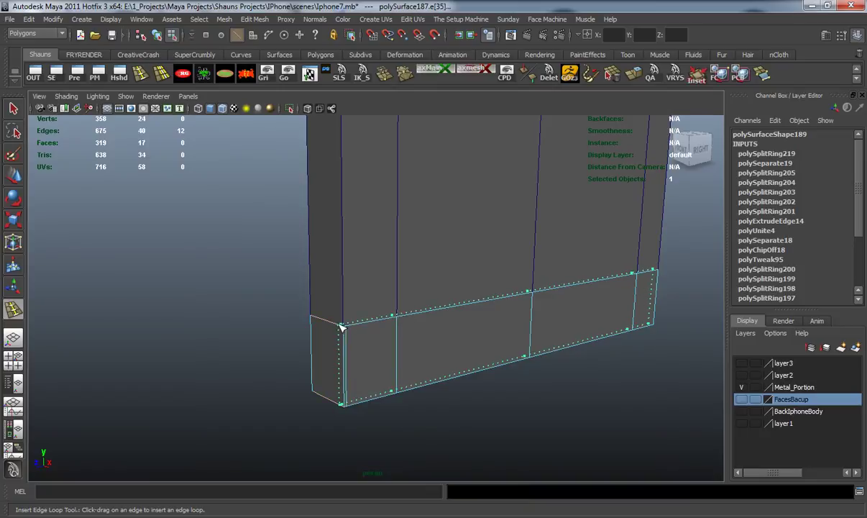
pyautogui.click(342, 327)
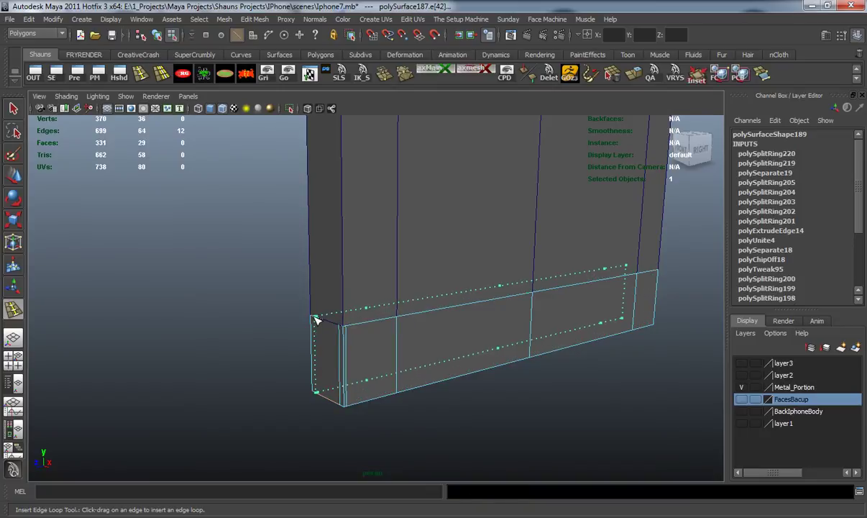
pyautogui.click(314, 319)
# - Insert horizontal loops near the strip's upper and lower edges and a vertical loop near its far end, and preview it smoothed
pyautogui.moveTo(343, 338); pyautogui.dragTo(342, 328)
pyautogui.moveTo(343, 358); pyautogui.dragTo(348, 405)
pyautogui.keyDown('alt'); pyautogui.moveTo(403, 379); pyautogui.dragTo(255, 359); pyautogui.keyUp('alt')
pyautogui.keyDown('alt'); pyautogui.moveTo(254, 359); pyautogui.dragTo(578, 390, button='middle'); pyautogui.keyUp('alt')
pyautogui.scroll(6, 575, 386)
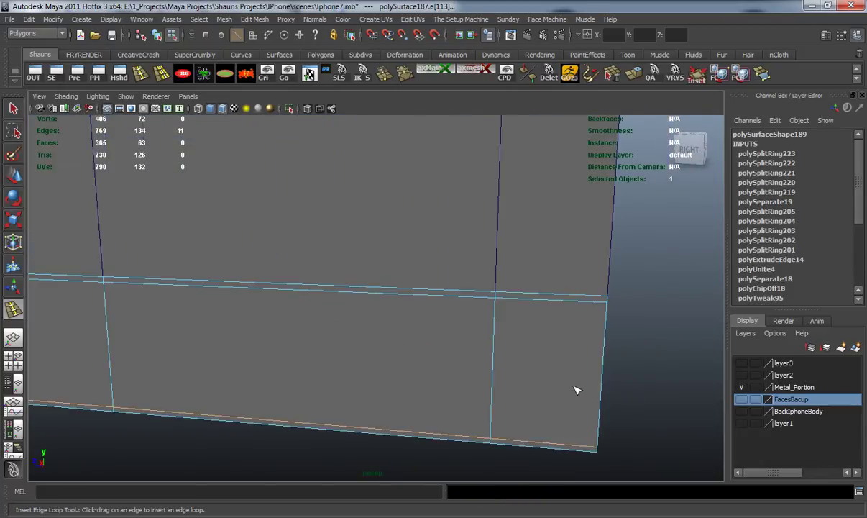
pyautogui.keyDown('alt'); pyautogui.moveTo(500, 380); pyautogui.dragTo(445, 333); pyautogui.keyUp('alt')
pyautogui.moveTo(429, 292); pyautogui.dragTo(441, 293)
pyautogui.press('w')
pyautogui.press('3')
pyautogui.moveTo(384, 310); pyautogui.dragTo(435, 296, button='right')
# - Add the second seam strip to layer3 and select the remaining band section
pyautogui.scroll(-6, 474, 348)
pyautogui.click(526, 359)
pyautogui.keyDown('alt'); pyautogui.moveTo(526, 360); pyautogui.dragTo(405, 371); pyautogui.keyUp('alt')
pyautogui.click(368, 330)
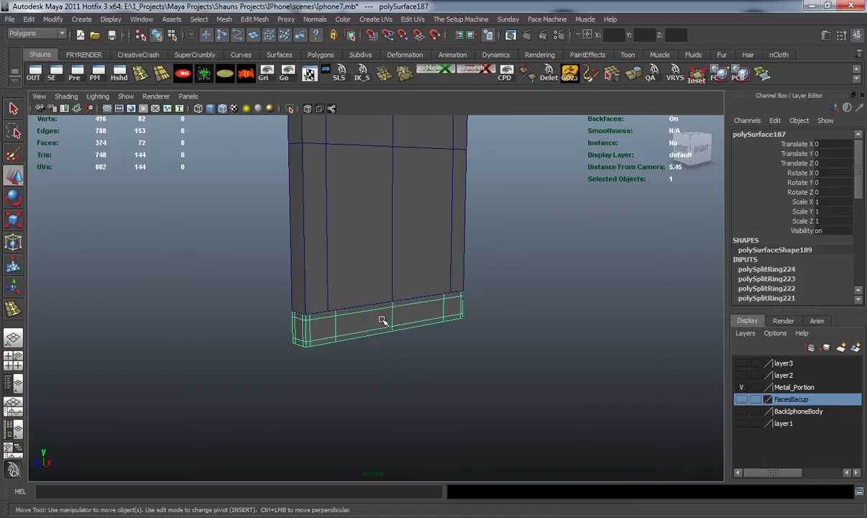
pyautogui.rightClick(775, 364)
pyautogui.click(785, 384)
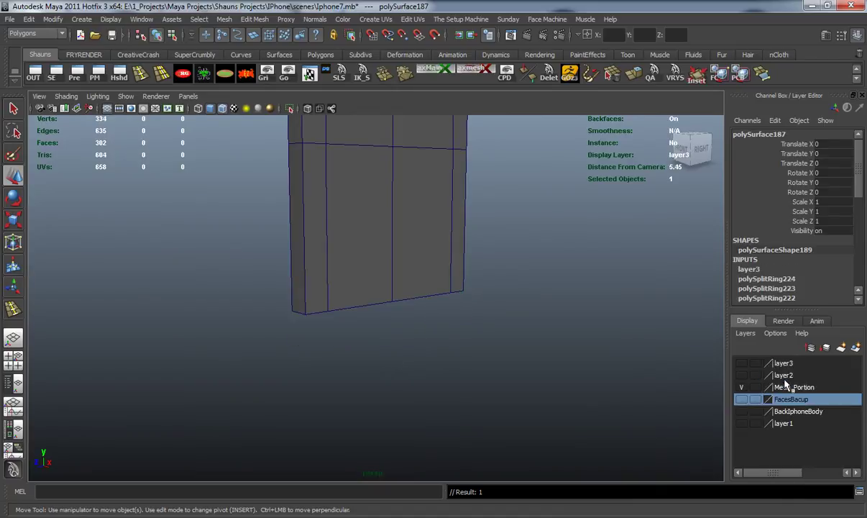
pyautogui.click(598, 366)
pyautogui.click(351, 287)
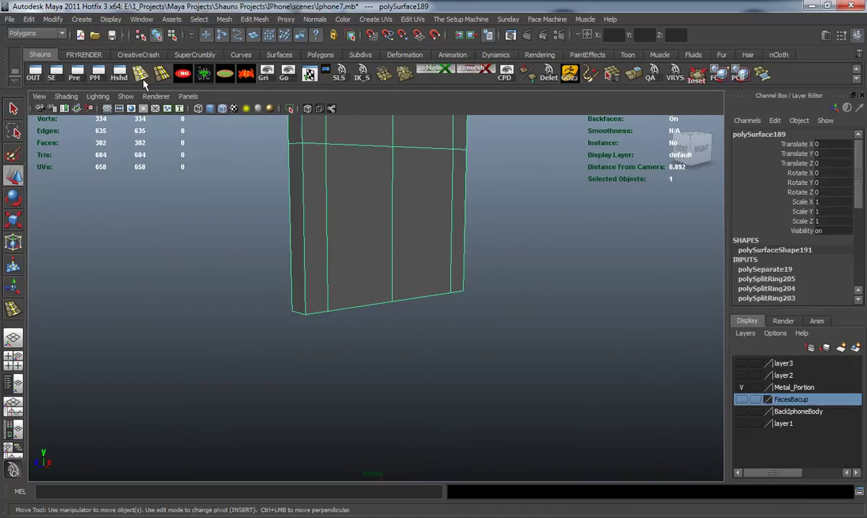
# - Insert supporting edge loops along the remaining band section's corner edges and near its lower seam end
pyautogui.click(141, 73)
pyautogui.scroll(5, 273, 286)
pyautogui.keyDown('alt'); pyautogui.moveTo(273, 286); pyautogui.dragTo(296, 297, button='middle'); pyautogui.keyUp('alt')
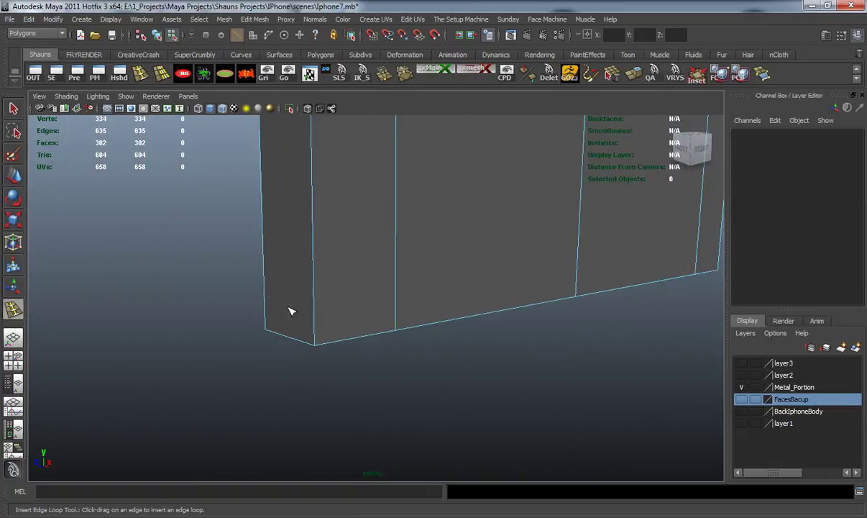
pyautogui.moveTo(277, 331); pyautogui.dragTo(317, 343)
pyautogui.keyDown('alt'); pyautogui.moveTo(244, 341); pyautogui.dragTo(209, 354); pyautogui.keyUp('alt')
pyautogui.press('w')
pyautogui.scroll(-5, 189, 328)
pyautogui.keyDown('alt'); pyautogui.moveTo(190, 327); pyautogui.dragTo(333, 315, button='middle'); pyautogui.keyUp('alt')
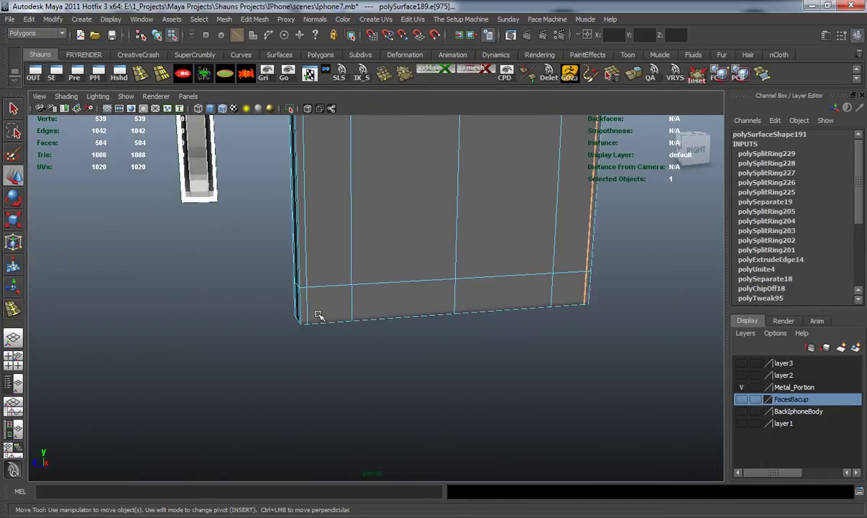
# - Insert edge loops close to the section's opposite seam end and farther along its top face, and preview it smoothed
pyautogui.click(205, 306)
pyautogui.keyDown('alt'); pyautogui.moveTo(335, 232); pyautogui.dragTo(419, 290); pyautogui.keyUp('alt')
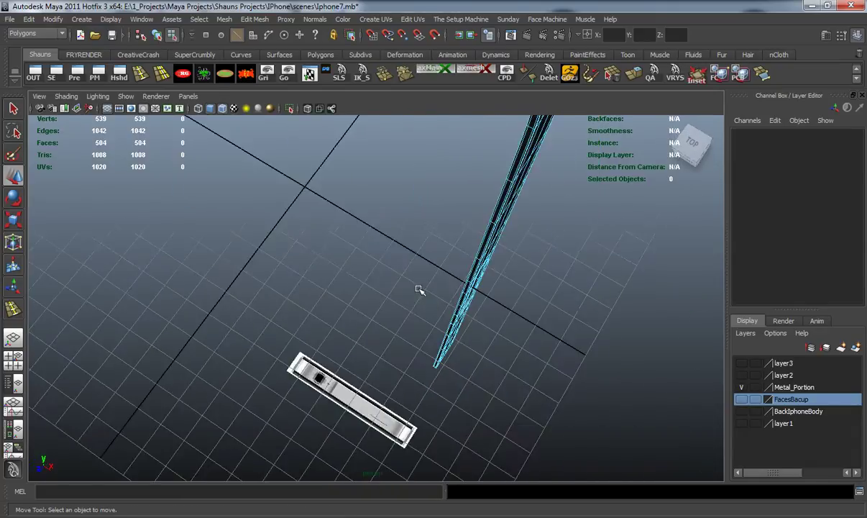
pyautogui.keyDown('alt'); pyautogui.moveTo(419, 289); pyautogui.dragTo(362, 386, button='middle'); pyautogui.keyUp('alt')
pyautogui.keyDown('alt'); pyautogui.moveTo(338, 352); pyautogui.dragTo(381, 337); pyautogui.keyUp('alt')
pyautogui.keyDown('alt'); pyautogui.moveTo(349, 335); pyautogui.dragTo(431, 318, button='middle'); pyautogui.keyUp('alt')
pyautogui.scroll(5, 411, 359)
pyautogui.press('1')
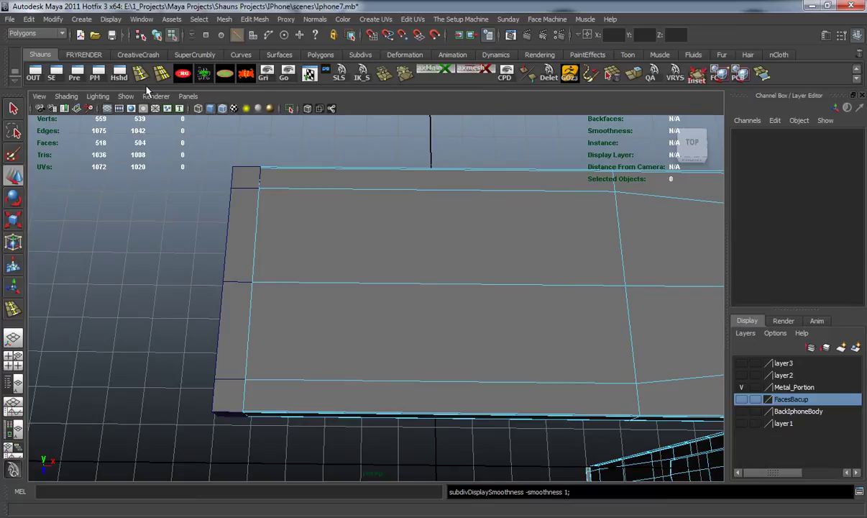
pyautogui.click(143, 79)
pyautogui.moveTo(283, 286); pyautogui.dragTo(257, 287)
pyautogui.moveTo(290, 354)
pyautogui.keyDown('alt'); pyautogui.mouseDown(button='middle')
pyautogui.moveTo(298, 330)
pyautogui.moveTo(280, 354)
pyautogui.mouseUp(button='middle'); pyautogui.keyUp('alt')
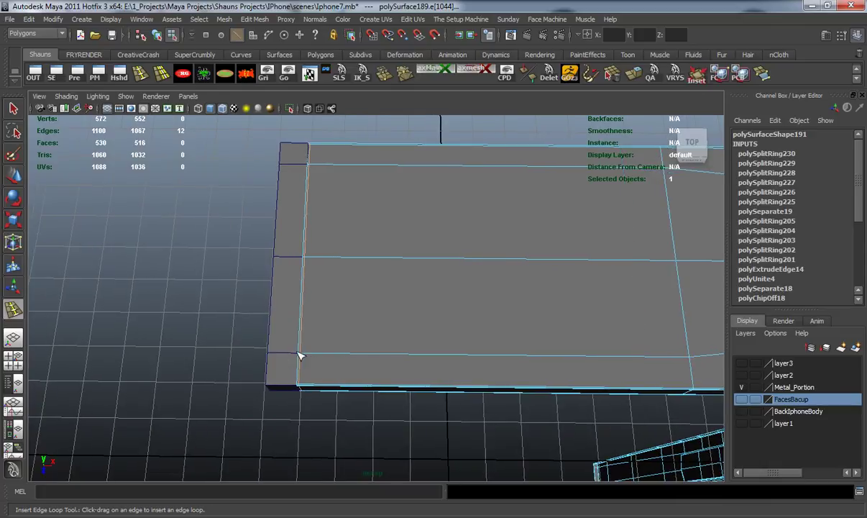
pyautogui.moveTo(491, 360); pyautogui.dragTo(491, 360)
pyautogui.press('w')
pyautogui.press('3')
# - Return to object selection and add the finished band section to layer3
pyautogui.moveTo(459, 312); pyautogui.dragTo(489, 296, button='right')
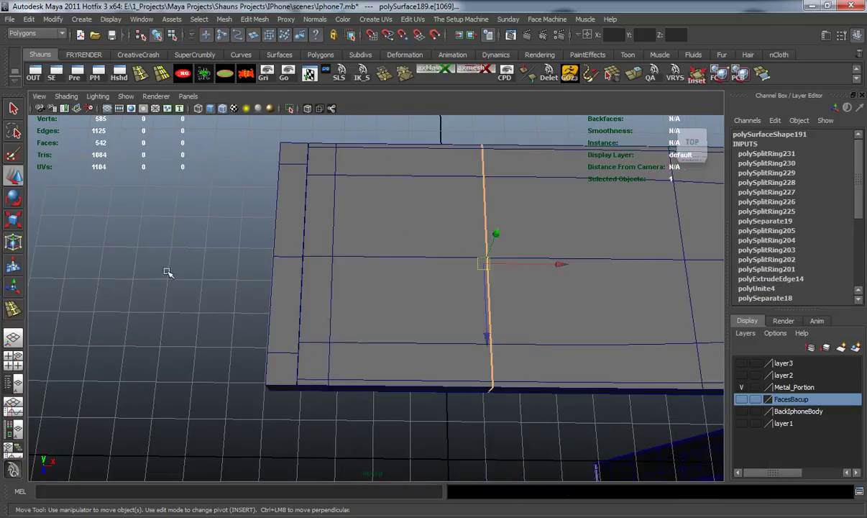
pyautogui.click(513, 344)
pyautogui.rightClick(783, 367)
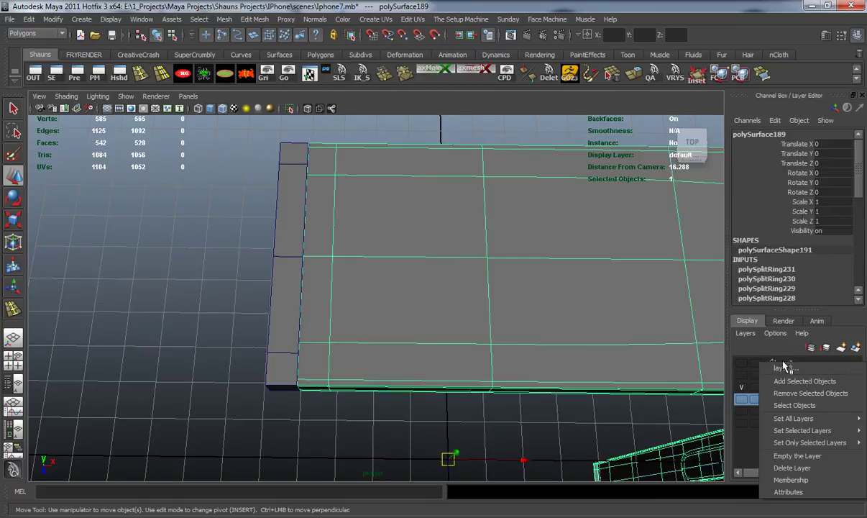
pyautogui.click(789, 381)
# - Select the last seam strip and insert supporting edge loops near its corner edges and ends
pyautogui.click(262, 323)
pyautogui.moveTo(285, 335)
pyautogui.keyDown('alt'); pyautogui.mouseDown()
pyautogui.moveTo(290, 348)
pyautogui.moveTo(442, 365)
pyautogui.moveTo(392, 312)
pyautogui.moveTo(290, 343)
pyautogui.mouseUp(); pyautogui.keyUp('alt')
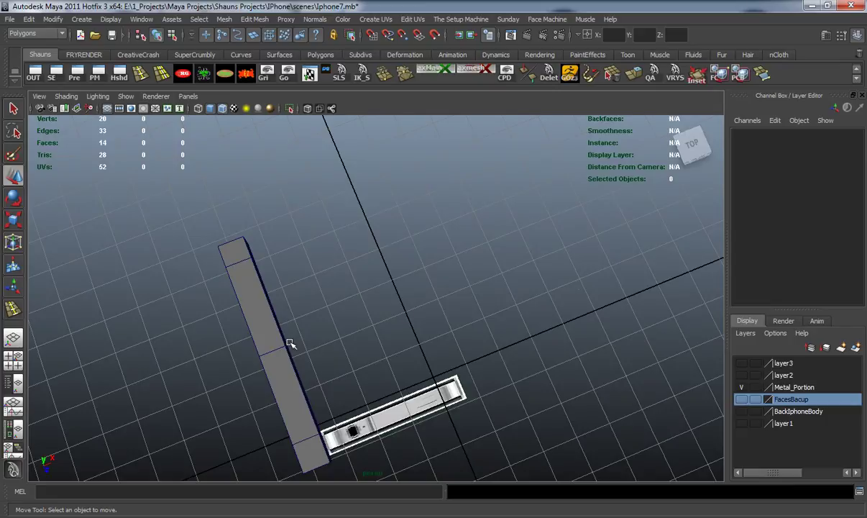
pyautogui.scroll(-10, 290, 343)
pyautogui.click(115, 367)
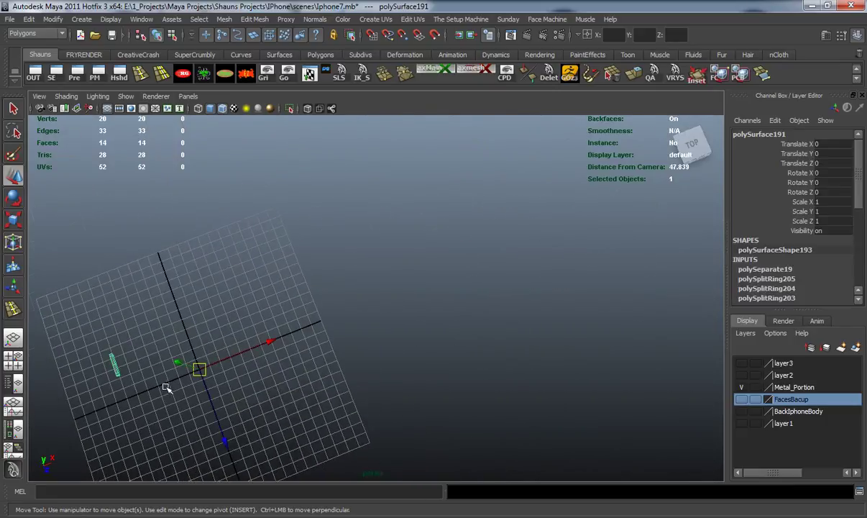
pyautogui.press('f')
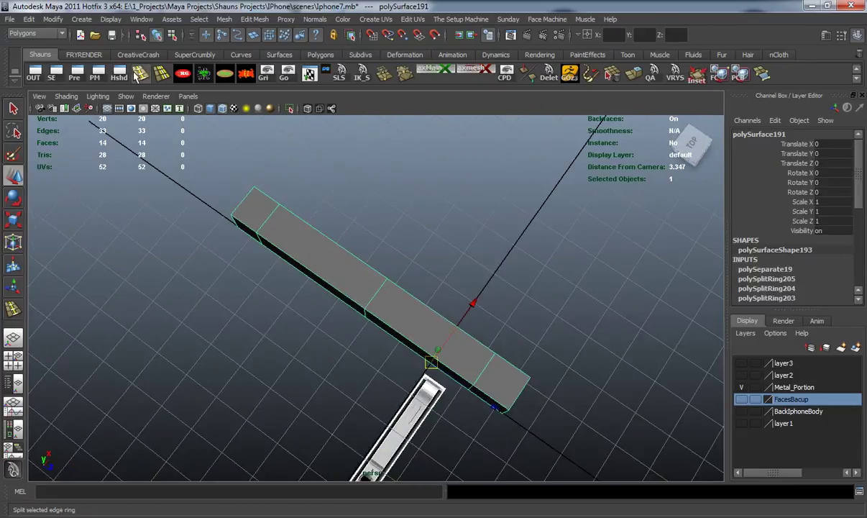
pyautogui.click(138, 74)
pyautogui.moveTo(236, 220); pyautogui.dragTo(231, 222)
pyautogui.moveTo(501, 405); pyautogui.dragTo(496, 315)
pyautogui.keyDown('alt'); pyautogui.moveTo(496, 315); pyautogui.dragTo(511, 328, button='right'); pyautogui.keyUp('alt')
pyautogui.keyDown('alt'); pyautogui.moveTo(512, 327); pyautogui.dragTo(442, 315, button='middle'); pyautogui.keyUp('alt')
# - Insert horizontal edge loops near the last strip's upper and lower edges, preview it smoothed and return to object selection
pyautogui.keyDown('alt'); pyautogui.moveTo(444, 317); pyautogui.dragTo(453, 304, button='right'); pyautogui.keyUp('alt')
pyautogui.moveTo(481, 282); pyautogui.dragTo(480, 267)
pyautogui.moveTo(480, 314); pyautogui.dragTo(483, 337)
pyautogui.press('w')
pyautogui.press('3')
pyautogui.moveTo(331, 279); pyautogui.dragTo(378, 266, button='right')
pyautogui.click(209, 322)
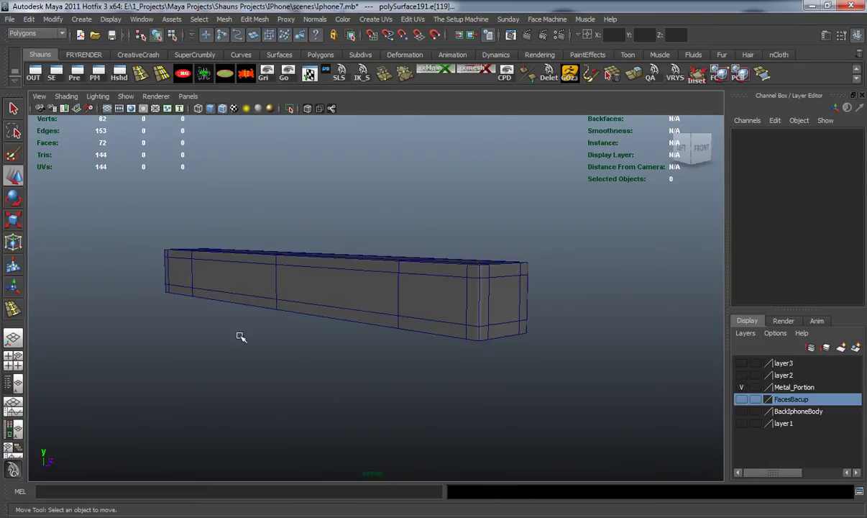
# - Show layer3 and turn off the wireframe overlay on the assembled metal band
pyautogui.keyDown('alt'); pyautogui.moveTo(442, 378); pyautogui.dragTo(431, 380); pyautogui.keyUp('alt')
pyautogui.keyDown('alt'); pyautogui.moveTo(432, 380); pyautogui.dragTo(423, 381, button='right'); pyautogui.keyUp('alt')
pyautogui.click(740, 365)
pyautogui.keyDown('alt'); pyautogui.moveTo(476, 380); pyautogui.dragTo(354, 368, button='right'); pyautogui.keyUp('alt')
pyautogui.keyDown('alt'); pyautogui.moveTo(354, 368); pyautogui.dragTo(287, 382); pyautogui.keyUp('alt')
pyautogui.keyDown('alt'); pyautogui.moveTo(398, 374); pyautogui.dragTo(137, 304, button='middle'); pyautogui.keyUp('alt')
pyautogui.keyDown('alt'); pyautogui.moveTo(337, 333); pyautogui.dragTo(275, 322); pyautogui.keyUp('alt')
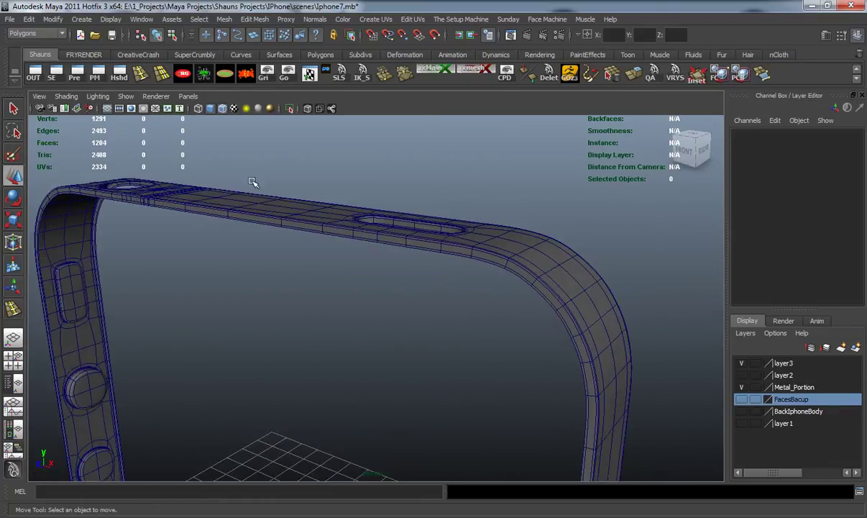
pyautogui.click(223, 109)
# - Examine the smoothed band's corners, seam strips and bottom openings from several angles
pyautogui.moveTo(492, 300)
pyautogui.keyDown('alt'); pyautogui.mouseDown()
pyautogui.moveTo(418, 289)
pyautogui.moveTo(333, 318)
pyautogui.moveTo(260, 317)
pyautogui.moveTo(279, 317)
pyautogui.mouseUp(); pyautogui.keyUp('alt')
pyautogui.scroll(-5, 279, 317)
pyautogui.keyDown('alt'); pyautogui.moveTo(433, 286); pyautogui.dragTo(432, 172, button='middle'); pyautogui.keyUp('alt')
pyautogui.keyDown('alt'); pyautogui.moveTo(403, 302); pyautogui.dragTo(439, 345); pyautogui.keyUp('alt')
pyautogui.scroll(3, 326, 317)
pyautogui.keyDown('alt'); pyautogui.moveTo(180, 373); pyautogui.dragTo(419, 298, button='middle'); pyautogui.keyUp('alt')
pyautogui.scroll(4, 407, 298)
pyautogui.keyDown('alt'); pyautogui.moveTo(367, 304); pyautogui.dragTo(538, 363); pyautogui.keyUp('alt')
pyautogui.click(429, 275)
pyautogui.scroll(-5, 359, 311)
pyautogui.click(250, 332)
pyautogui.scroll(4, 313, 323)
pyautogui.scroll(-4, 404, 341)
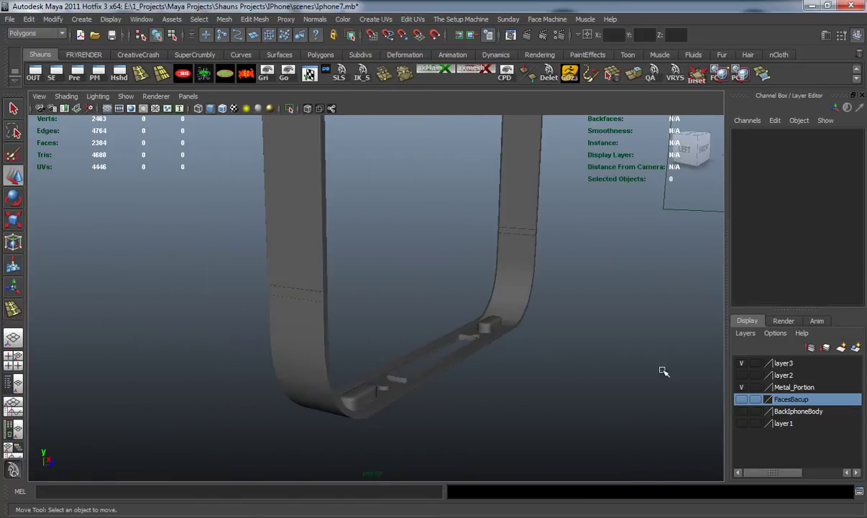
# - Delete layer3 and make layer2 visible alongside the metal band
pyautogui.rightClick(745, 367)
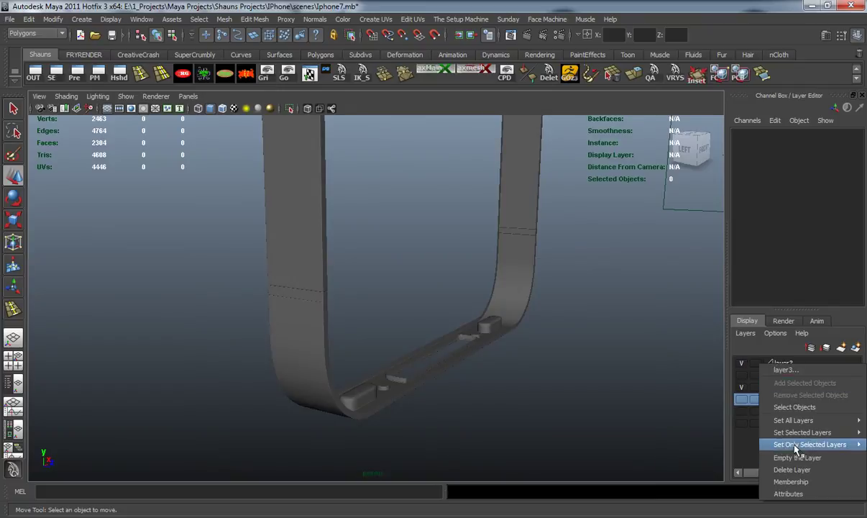
pyautogui.click(751, 463)
pyautogui.click(742, 363)
# - Examine how the metal band fits with the rest of the phone body from several angles
pyautogui.keyDown('alt'); pyautogui.moveTo(540, 368); pyautogui.dragTo(431, 324); pyautogui.keyUp('alt')
pyautogui.keyDown('alt'); pyautogui.moveTo(432, 325); pyautogui.dragTo(347, 279, button='right'); pyautogui.keyUp('alt')
pyautogui.keyDown('alt'); pyautogui.moveTo(346, 279); pyautogui.dragTo(404, 335, button='middle'); pyautogui.keyUp('alt')
pyautogui.keyDown('alt'); pyautogui.moveTo(404, 335); pyautogui.dragTo(379, 343); pyautogui.keyUp('alt')
pyautogui.keyDown('alt'); pyautogui.moveTo(379, 343); pyautogui.dragTo(345, 356, button='middle'); pyautogui.keyUp('alt')
pyautogui.keyDown('alt'); pyautogui.moveTo(345, 356); pyautogui.dragTo(354, 367, button='right'); pyautogui.keyUp('alt')
pyautogui.keyDown('alt'); pyautogui.moveTo(355, 368); pyautogui.dragTo(277, 316); pyautogui.keyUp('alt')
pyautogui.keyDown('alt'); pyautogui.moveTo(276, 317); pyautogui.dragTo(289, 324, button='right'); pyautogui.keyUp('alt')
pyautogui.keyDown('alt'); pyautogui.moveTo(289, 323); pyautogui.dragTo(179, 207); pyautogui.keyUp('alt')
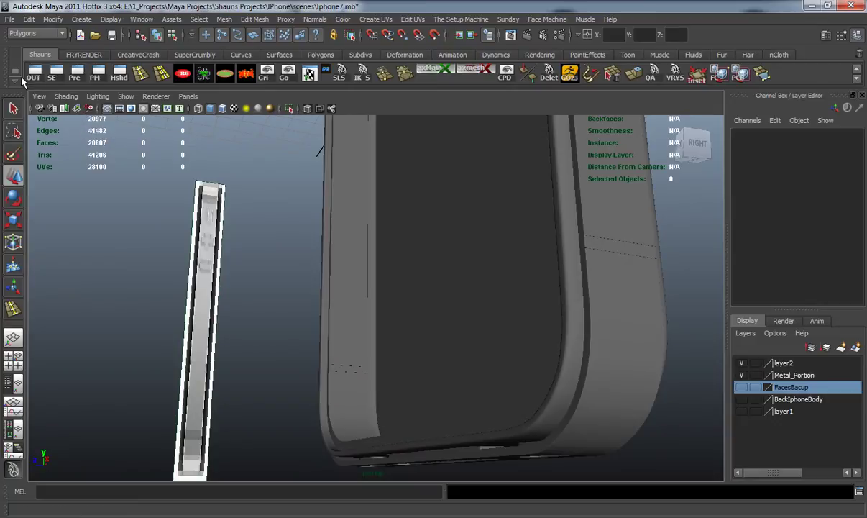
# - Open the Outliner, narrow its window and place it beside the model
pyautogui.click(35, 75)
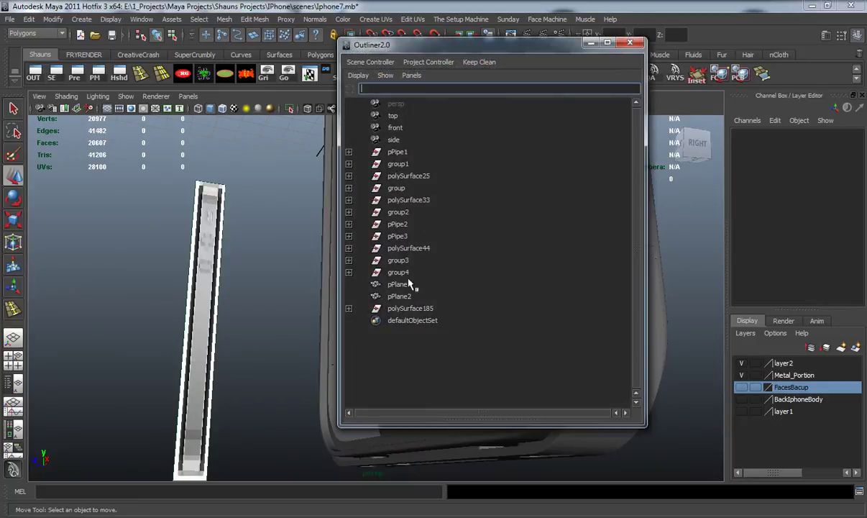
pyautogui.moveTo(431, 45); pyautogui.dragTo(157, 50)
pyautogui.moveTo(374, 208); pyautogui.dragTo(263, 207)
pyautogui.moveTo(157, 52); pyautogui.dragTo(106, 51)
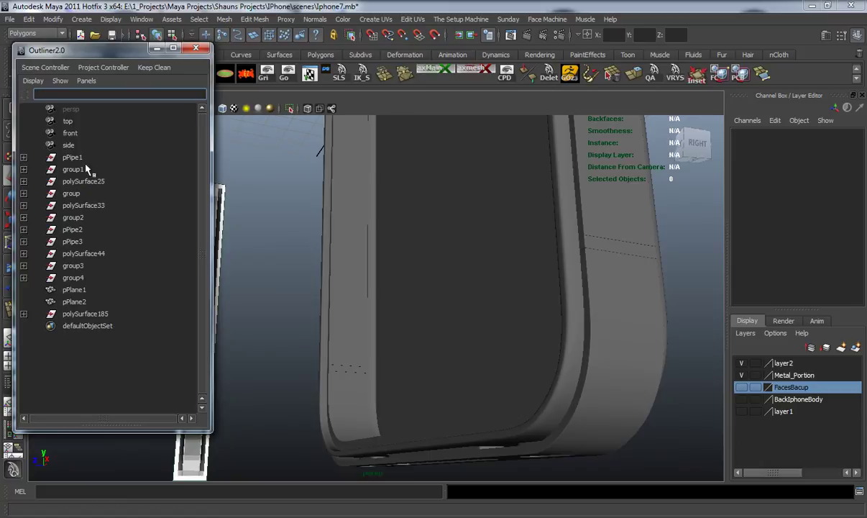
# - Select the inner piece of the bottom USB port and unparent it from polySurface33
pyautogui.keyDown('alt'); pyautogui.moveTo(366, 265); pyautogui.dragTo(438, 276); pyautogui.keyUp('alt')
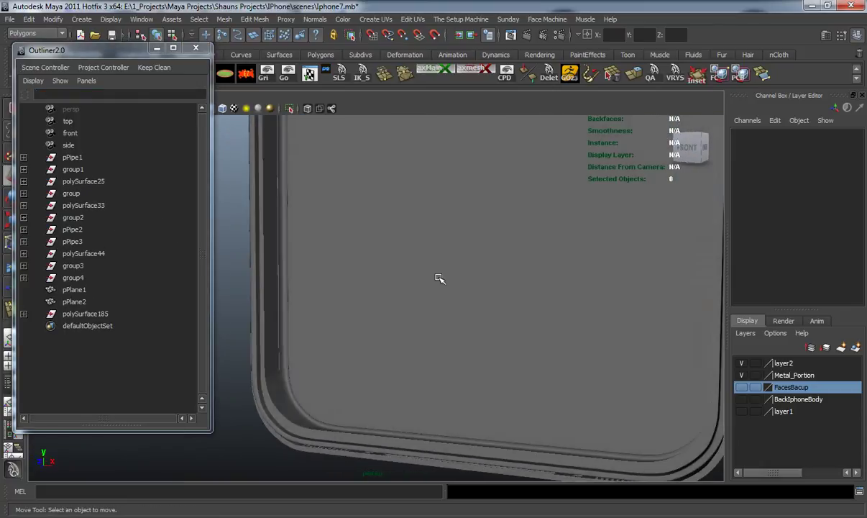
pyautogui.scroll(-6, 438, 276)
pyautogui.keyDown('alt'); pyautogui.moveTo(428, 276); pyautogui.dragTo(414, 353, button='middle'); pyautogui.keyUp('alt')
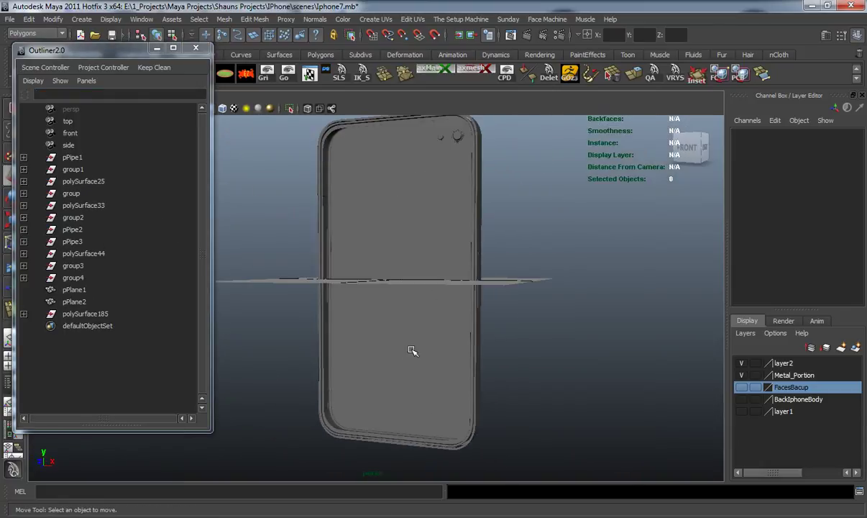
pyautogui.keyDown('alt'); pyautogui.moveTo(358, 371); pyautogui.dragTo(364, 218, button='middle'); pyautogui.keyUp('alt')
pyautogui.scroll(6, 389, 300)
pyautogui.keyDown('alt'); pyautogui.moveTo(389, 300); pyautogui.dragTo(424, 279); pyautogui.keyUp('alt')
pyautogui.keyDown('alt'); pyautogui.moveTo(424, 279); pyautogui.dragTo(389, 310, button='middle'); pyautogui.keyUp('alt')
pyautogui.scroll(6, 389, 310)
pyautogui.keyDown('alt'); pyautogui.moveTo(389, 310); pyautogui.dragTo(411, 285); pyautogui.keyUp('alt')
pyautogui.keyDown('alt'); pyautogui.moveTo(411, 284); pyautogui.dragTo(423, 341, button='middle'); pyautogui.keyUp('alt')
pyautogui.scroll(7, 423, 341)
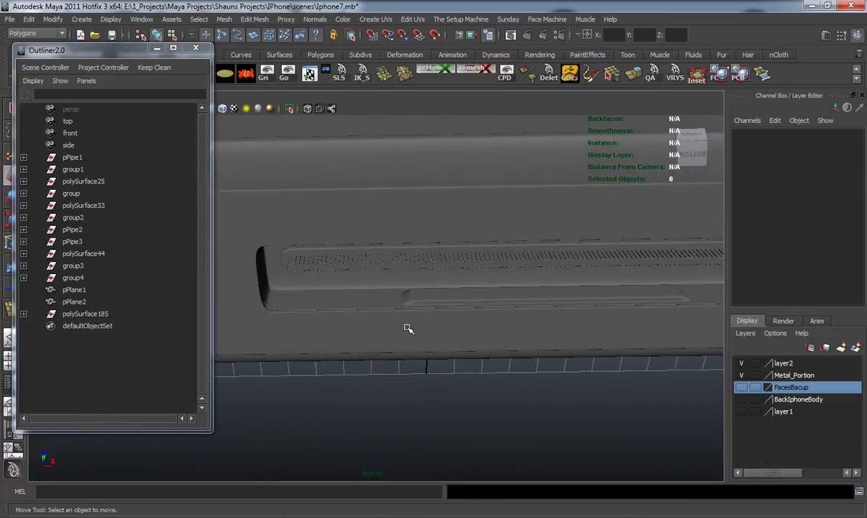
pyautogui.click(351, 297)
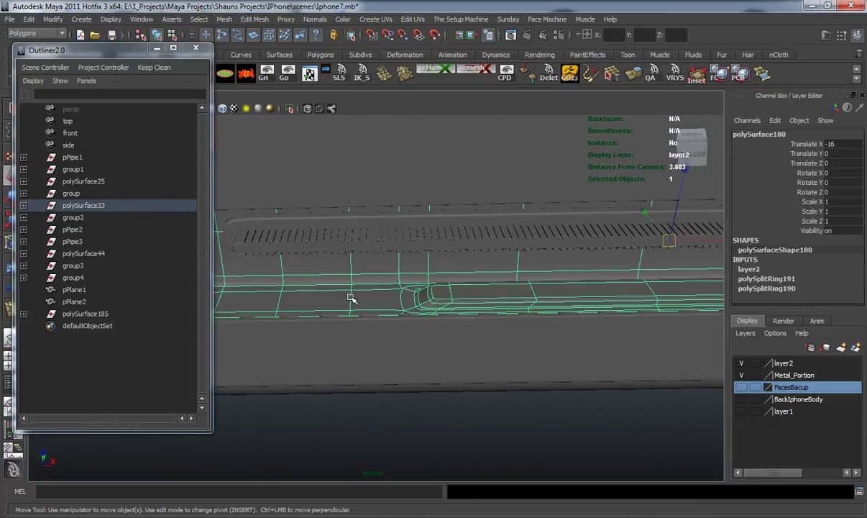
pyautogui.click(23, 204)
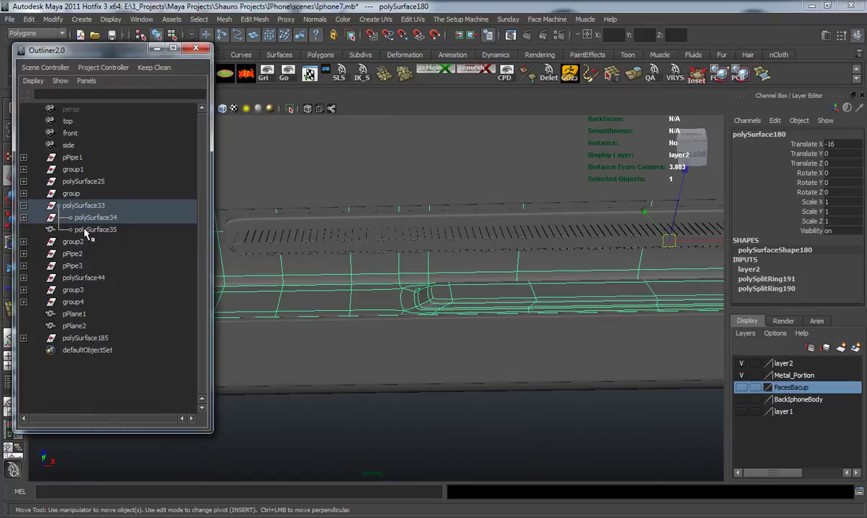
pyautogui.hotkey('shift', 'p')
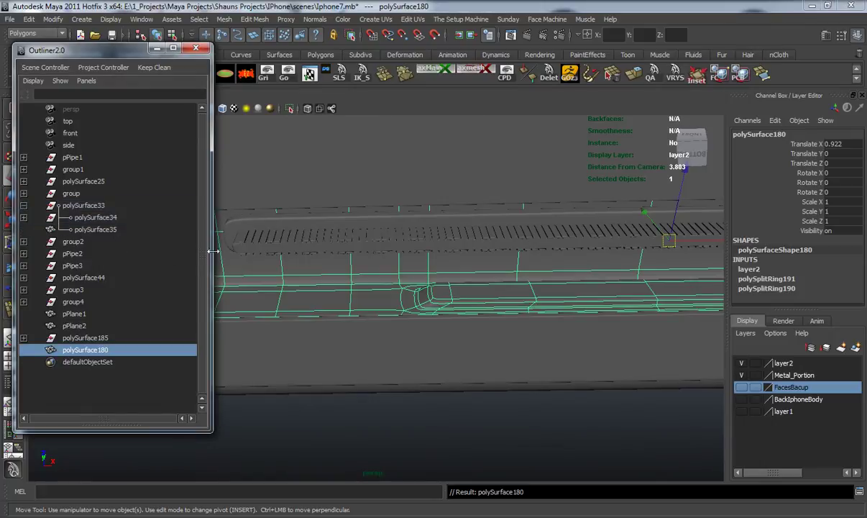
# - Rename the unparented USB port piece as BiottomUSB_Peice2
pyautogui.doubleClick(92, 350)
pyautogui.write('BottomUSBPeice2')
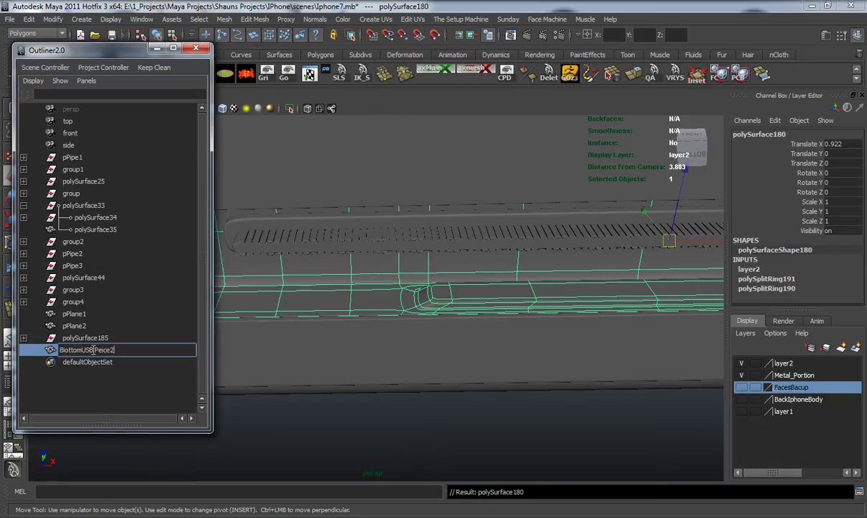
pyautogui.press('Return')
# - Unparent the bottom metal band section from polySurface185 and rename it Mettal
pyautogui.keyDown('alt'); pyautogui.moveTo(330, 275); pyautogui.dragTo(431, 266); pyautogui.keyUp('alt')
pyautogui.click(336, 341)
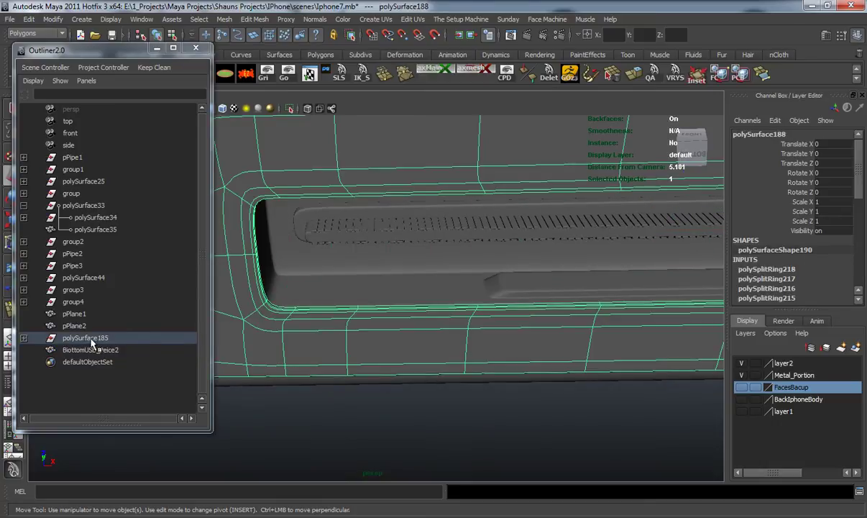
pyautogui.hotkey('shift', 'p')
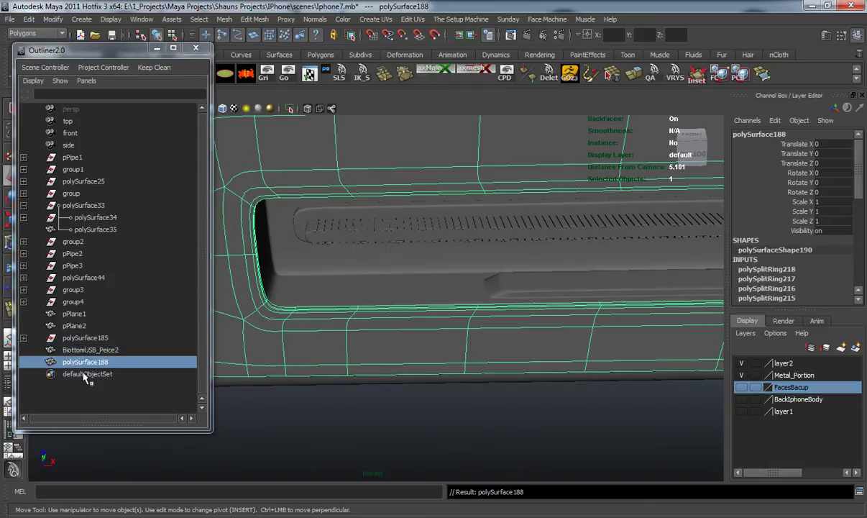
pyautogui.doubleClick(86, 363)
pyautogui.write('Metal')
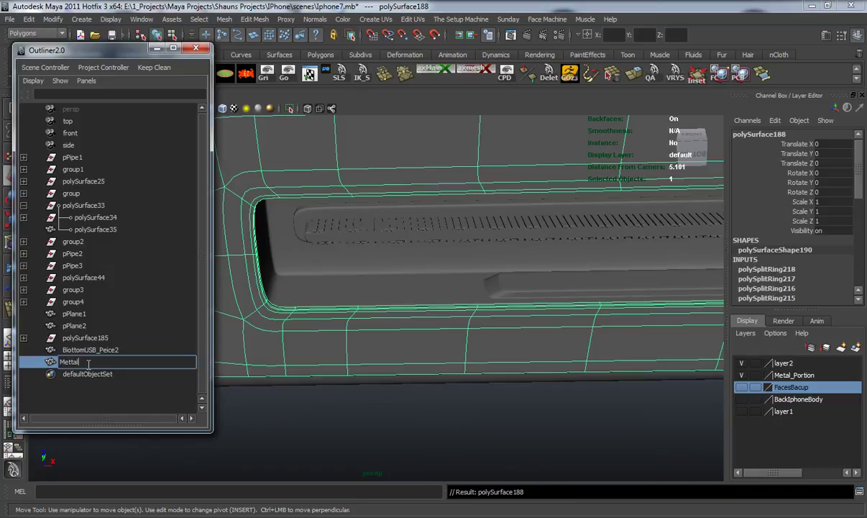
pyautogui.press('Return')
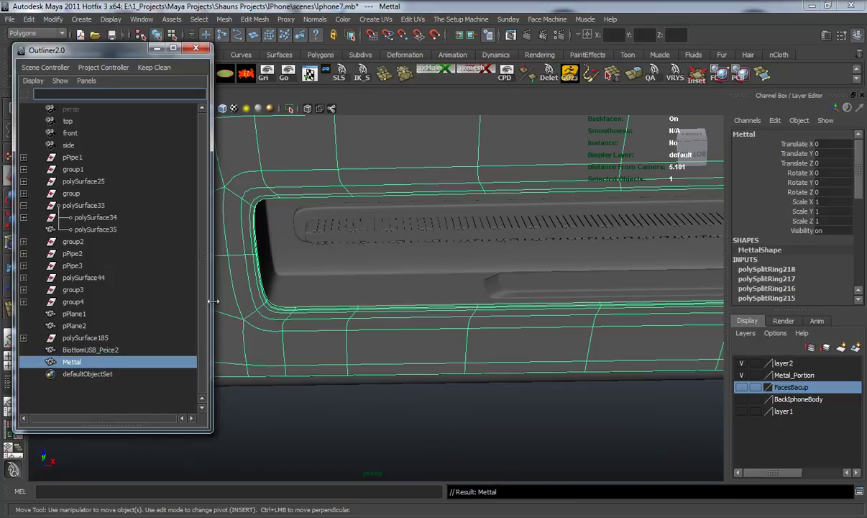
# - Find the parent group of the USB connector slats, polySurface33, and rename it USB_Peice
pyautogui.click(338, 217)
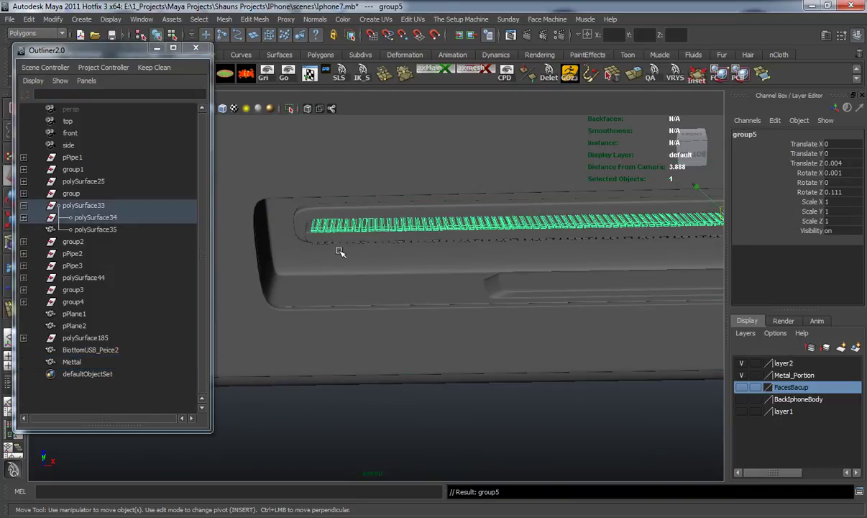
pyautogui.press('Up')
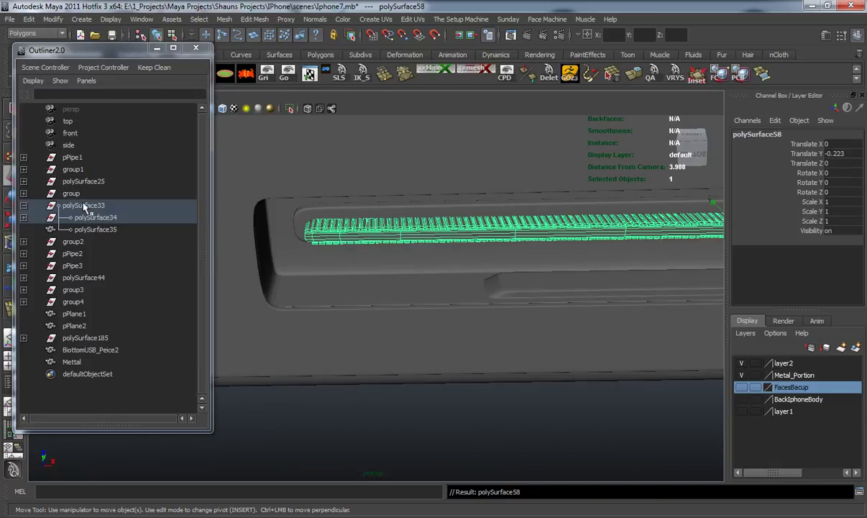
pyautogui.click(23, 205)
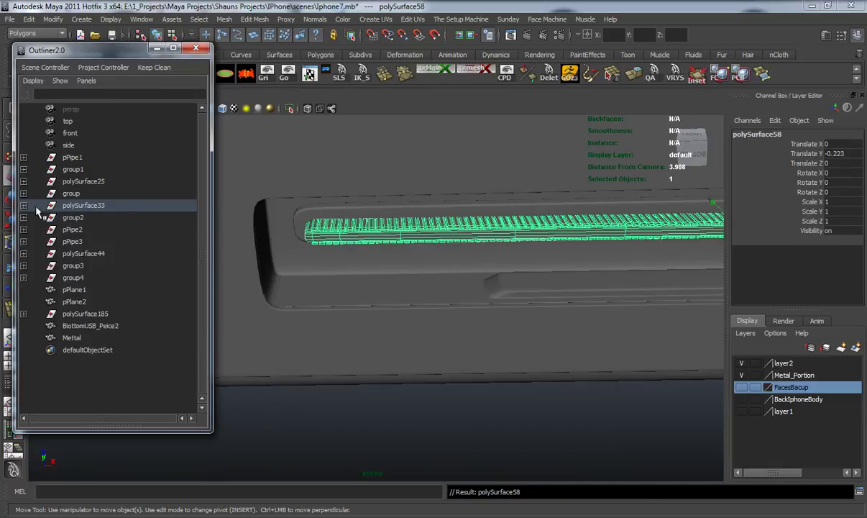
pyautogui.doubleClick(87, 206)
pyautogui.write('USB')
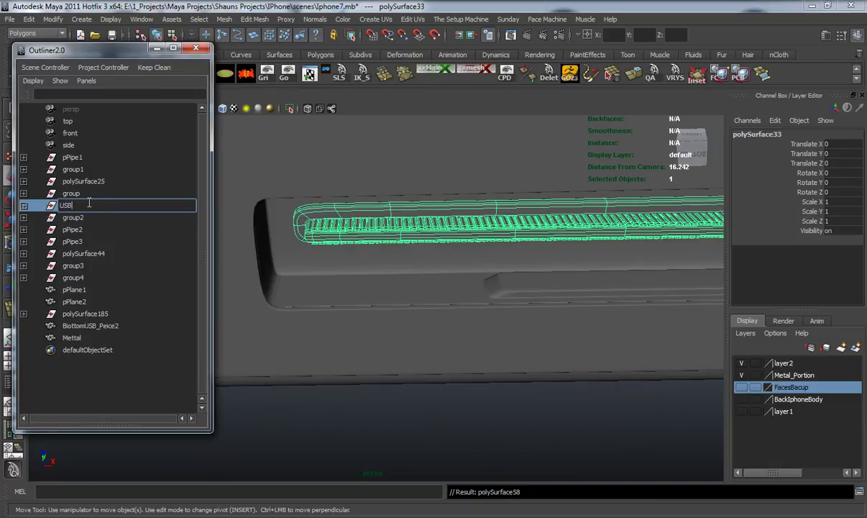
pyautogui.write('_Peice')
pyautogui.press('Return')
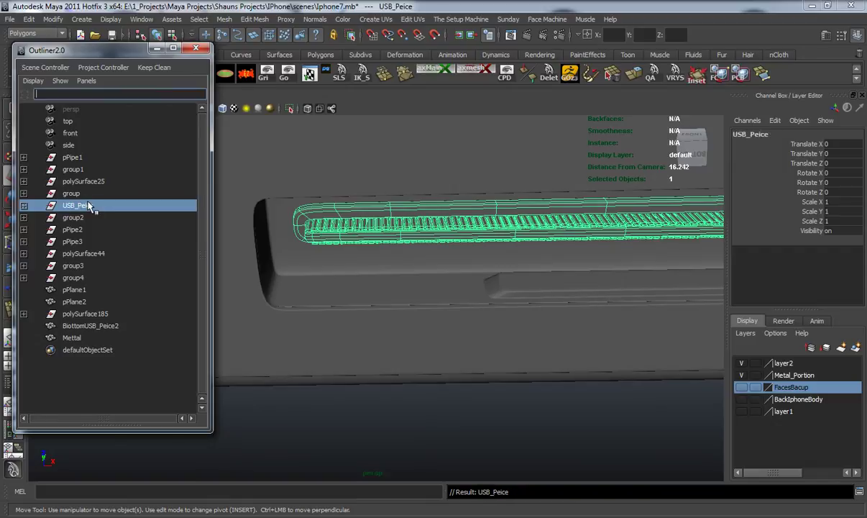
# - Reorder USB_Peice in the Outliner so it sits between BiottomUSB_Peice2 and Mettal
pyautogui.moveTo(65, 204); pyautogui.dragTo(73, 341, button='middle')
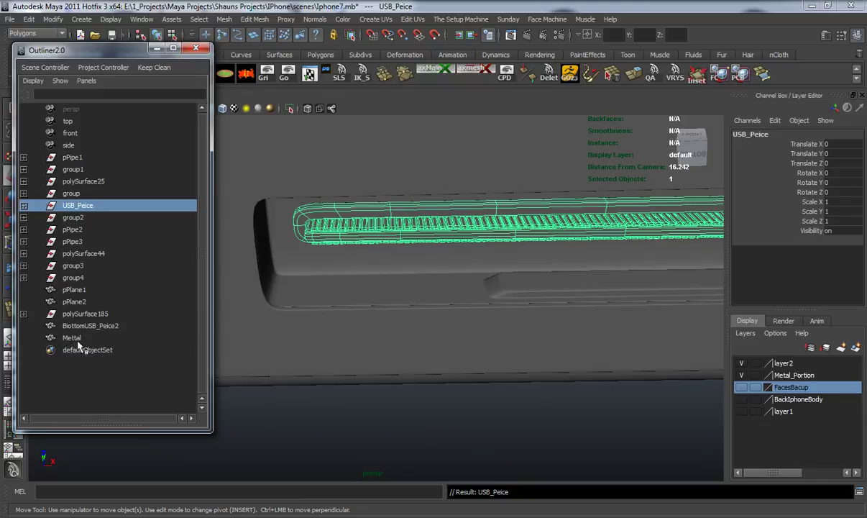
pyautogui.moveTo(92, 207); pyautogui.dragTo(104, 349, button='middle')
pyautogui.moveTo(86, 212); pyautogui.dragTo(104, 333, button='middle')
# - Group the two star screws and both speaker grilles on the phone's bottom edge
pyautogui.click(380, 445)
pyautogui.scroll(-3, 321, 344)
pyautogui.keyDown('alt'); pyautogui.moveTo(385, 340); pyautogui.dragTo(533, 372, button='middle'); pyautogui.keyUp('alt')
pyautogui.keyDown('alt'); pyautogui.moveTo(419, 355); pyautogui.dragTo(396, 329); pyautogui.keyUp('alt')
pyautogui.click(398, 328)
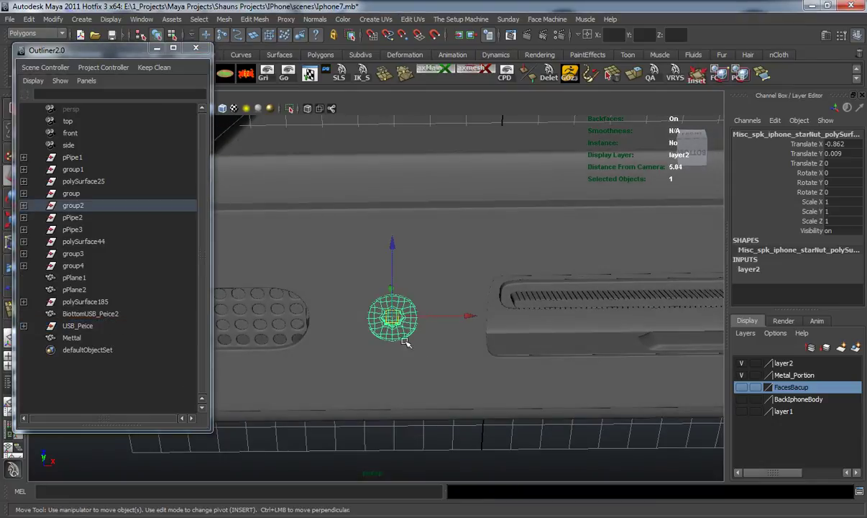
pyautogui.scroll(-4, 445, 363)
pyautogui.keyDown('alt'); pyautogui.moveTo(462, 351); pyautogui.dragTo(248, 337, button='middle'); pyautogui.keyUp('alt')
pyautogui.keyDown('alt'); pyautogui.moveTo(522, 331); pyautogui.dragTo(517, 312, button='middle'); pyautogui.keyUp('alt')
pyautogui.scroll(5, 417, 333)
pyautogui.keyDown('shift'); pyautogui.click(450, 280); pyautogui.keyUp('shift')
pyautogui.scroll(-5, 417, 316)
pyautogui.keyDown('alt'); pyautogui.moveTo(362, 320); pyautogui.dragTo(619, 373, button='middle'); pyautogui.keyUp('alt')
pyautogui.scroll(3, 412, 338)
pyautogui.keyDown('alt'); pyautogui.moveTo(464, 381); pyautogui.dragTo(407, 323); pyautogui.keyUp('alt')
pyautogui.scroll(-5, 496, 356)
pyautogui.keyDown('alt'); pyautogui.moveTo(495, 355); pyautogui.dragTo(311, 332, button='middle'); pyautogui.keyUp('alt')
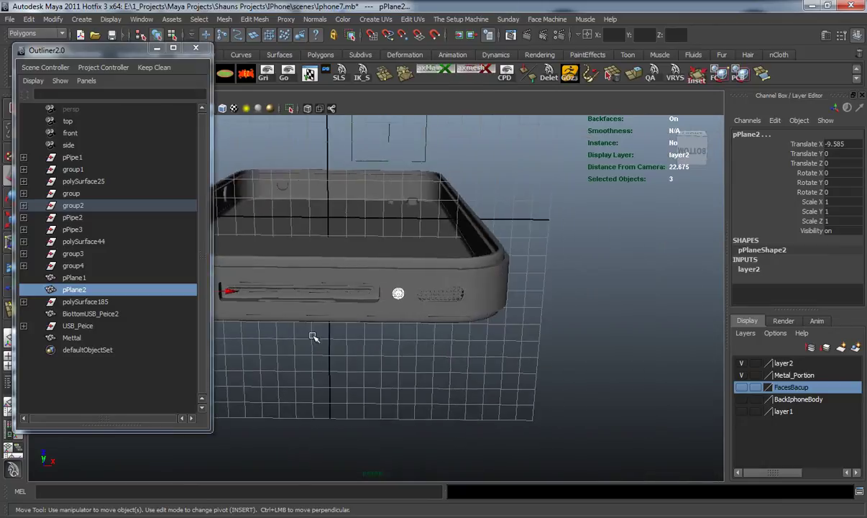
pyautogui.scroll(4, 345, 333)
pyautogui.keyDown('shift'); pyautogui.click(481, 294); pyautogui.keyUp('shift')
pyautogui.hotkey('ctrl', 'g')
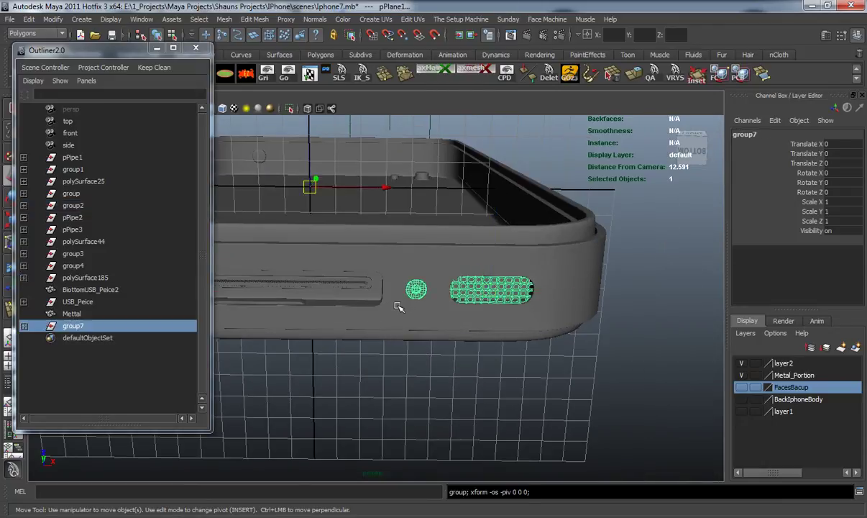
# - Rename the new group of screws and speaker grilles as MetalPeices
pyautogui.doubleClick(74, 326)
pyautogui.write('MetalPeices')
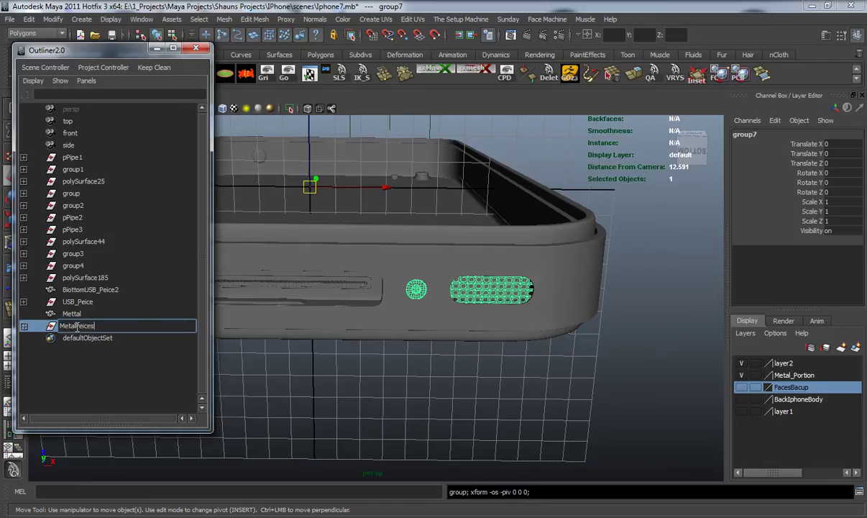
pyautogui.press('Return')
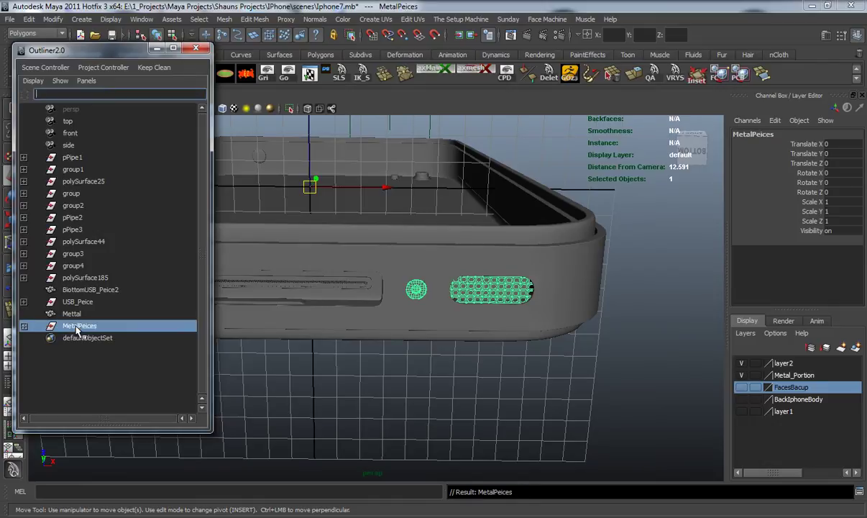
# - Parent the Mettal band section under the MetalPeices group
pyautogui.click(78, 315)
pyautogui.moveTo(78, 316); pyautogui.dragTo(83, 329, button='middle')
pyautogui.click(79, 314)
pyautogui.scroll(-3, 282, 315)
pyautogui.keyDown('alt'); pyautogui.moveTo(284, 316); pyautogui.dragTo(325, 322); pyautogui.keyUp('alt')
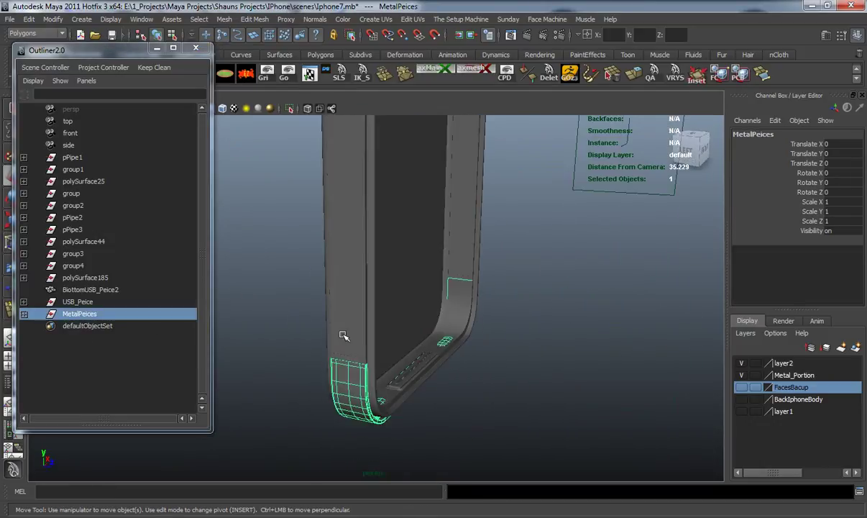
# - Group the metal band sections on the phone's two long sides and parent that group under MetalPeices
pyautogui.click(344, 334)
pyautogui.keyDown('alt'); pyautogui.moveTo(379, 322); pyautogui.dragTo(294, 323); pyautogui.keyUp('alt')
pyautogui.scroll(-4, 435, 288)
pyautogui.moveTo(459, 300)
pyautogui.keyDown('alt'); pyautogui.mouseDown()
pyautogui.moveTo(406, 287)
pyautogui.moveTo(371, 301)
pyautogui.mouseUp(); pyautogui.keyUp('alt')
pyautogui.click(224, 111)
pyautogui.keyDown('alt'); pyautogui.moveTo(424, 327); pyautogui.dragTo(439, 300); pyautogui.keyUp('alt')
pyautogui.keyDown('shift'); pyautogui.click(450, 295); pyautogui.keyUp('shift')
pyautogui.scroll(-3, 402, 266)
pyautogui.keyDown('alt'); pyautogui.moveTo(403, 266); pyautogui.dragTo(408, 308); pyautogui.keyUp('alt')
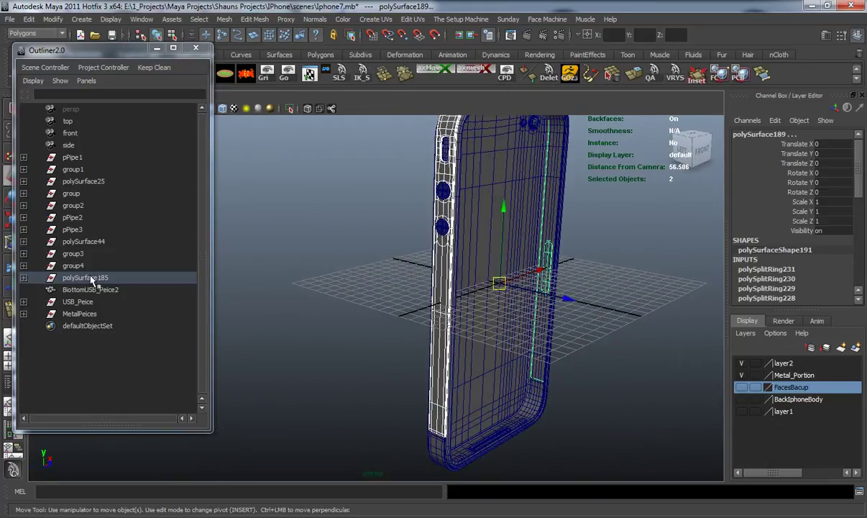
pyautogui.hotkey('ctrl', 'g')
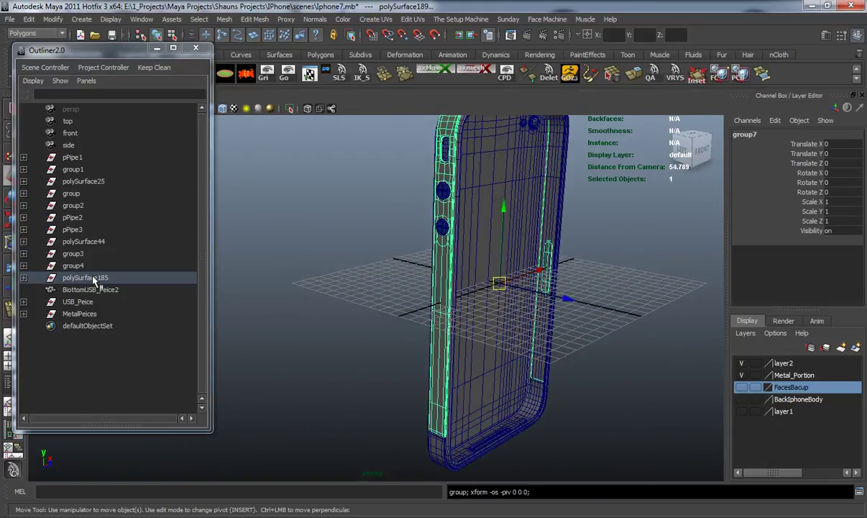
pyautogui.moveTo(75, 330); pyautogui.dragTo(80, 316, button='middle')
pyautogui.click(79, 316)
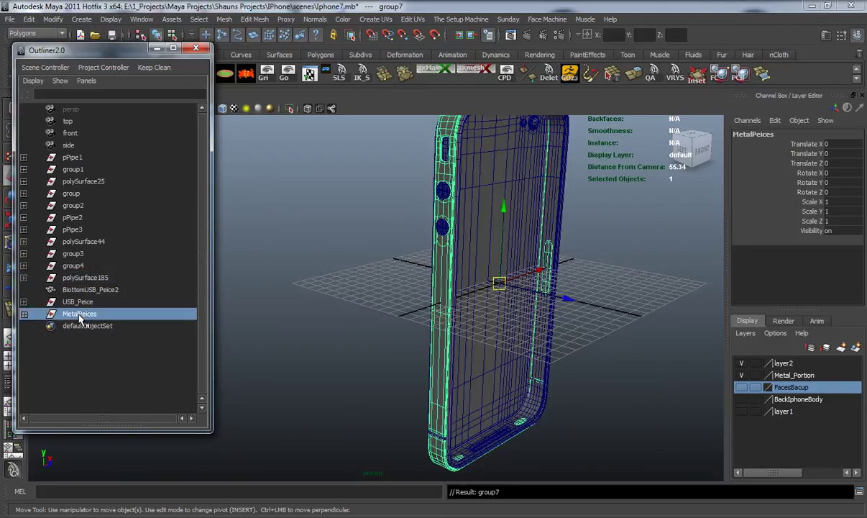
# - Group the two round volume buttons and the mute switch on the phone's side
pyautogui.keyDown('alt'); pyautogui.moveTo(353, 343); pyautogui.dragTo(277, 259); pyautogui.keyUp('alt')
pyautogui.keyDown('alt'); pyautogui.moveTo(367, 267); pyautogui.dragTo(408, 305); pyautogui.keyUp('alt')
pyautogui.keyDown('alt'); pyautogui.moveTo(408, 306); pyautogui.dragTo(396, 338, button='middle'); pyautogui.keyUp('alt')
pyautogui.scroll(5, 391, 330)
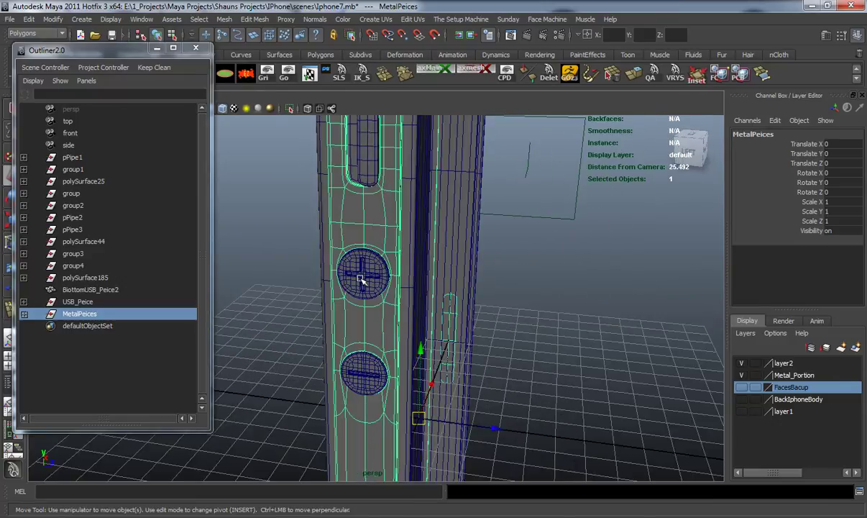
pyautogui.click(358, 278)
pyautogui.keyDown('shift'); pyautogui.click(358, 358); pyautogui.keyUp('shift')
pyautogui.keyDown('alt'); pyautogui.moveTo(371, 248); pyautogui.dragTo(381, 312, button='middle'); pyautogui.keyUp('alt')
pyautogui.scroll(4, 382, 311)
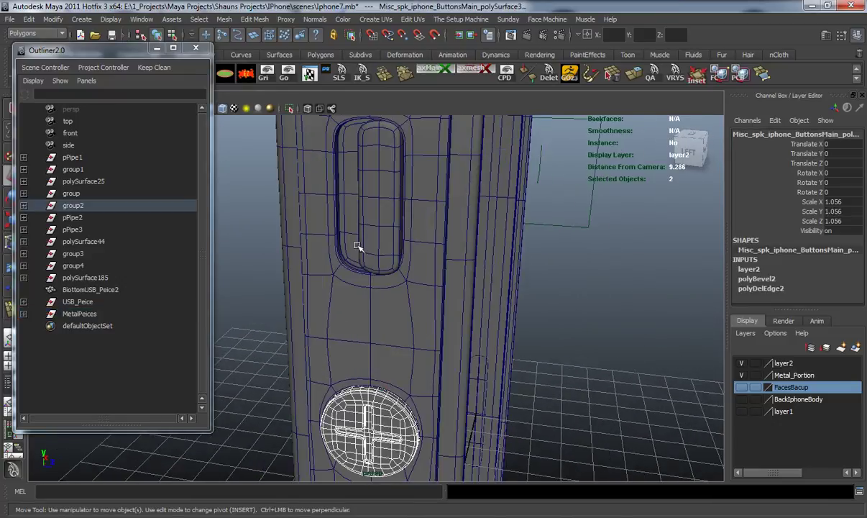
pyautogui.keyDown('shift'); pyautogui.click(376, 227); pyautogui.keyUp('shift')
pyautogui.scroll(-8, 437, 314)
pyautogui.keyDown('alt'); pyautogui.moveTo(437, 313); pyautogui.dragTo(365, 289); pyautogui.keyUp('alt')
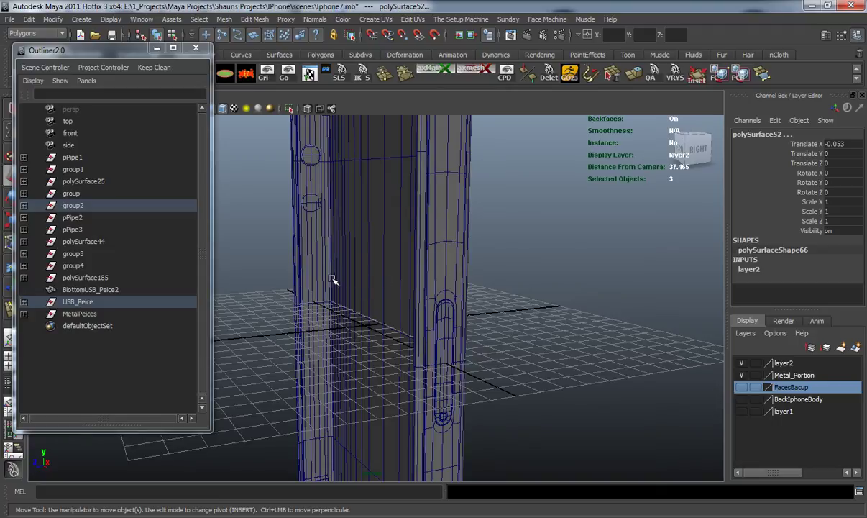
pyautogui.keyDown('alt'); pyautogui.moveTo(303, 299); pyautogui.dragTo(471, 303); pyautogui.keyUp('alt')
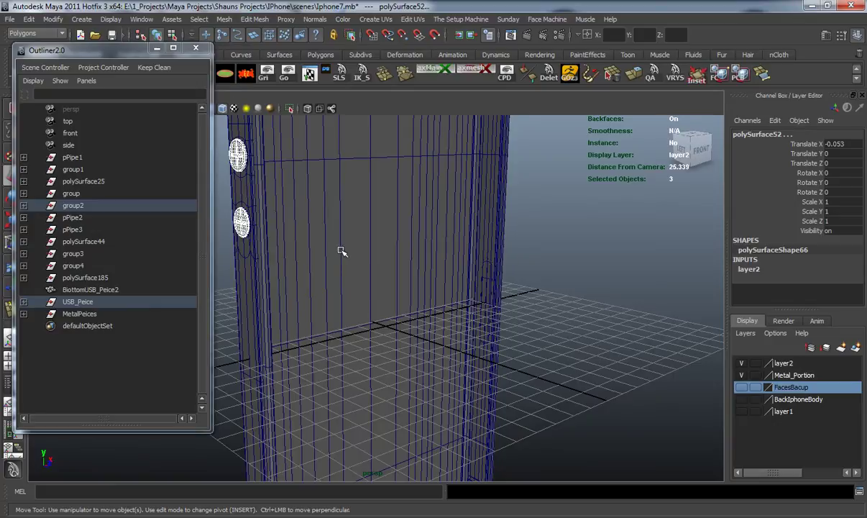
pyautogui.scroll(-5, 333, 269)
pyautogui.keyDown('alt'); pyautogui.moveTo(331, 269); pyautogui.dragTo(381, 286); pyautogui.keyUp('alt')
pyautogui.keyDown('alt'); pyautogui.moveTo(381, 286); pyautogui.dragTo(409, 346, button='middle'); pyautogui.keyUp('alt')
pyautogui.scroll(4, 410, 346)
pyautogui.keyDown('alt'); pyautogui.moveTo(410, 345); pyautogui.dragTo(401, 340); pyautogui.keyUp('alt')
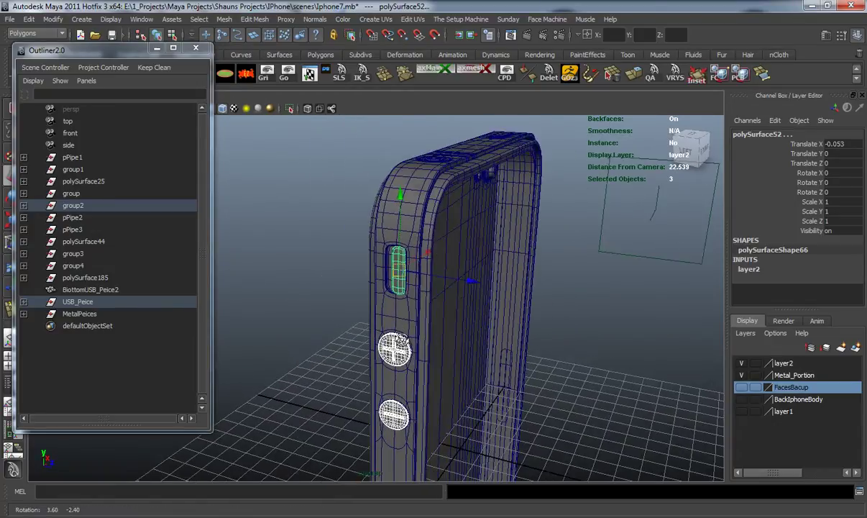
pyautogui.scroll(5, 400, 340)
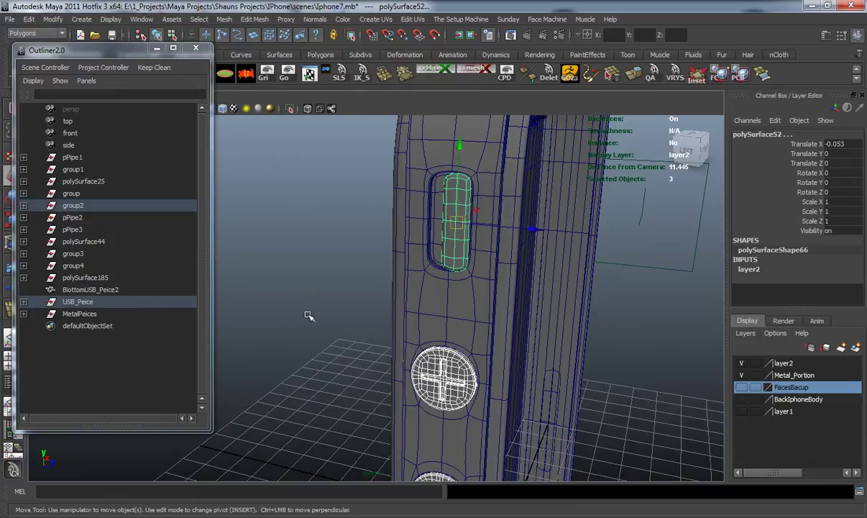
pyautogui.hotkey('ctrl', 'g')
# - Rename the volume button and mute switch group as sideButtons and clear the selection
pyautogui.doubleClick(72, 325)
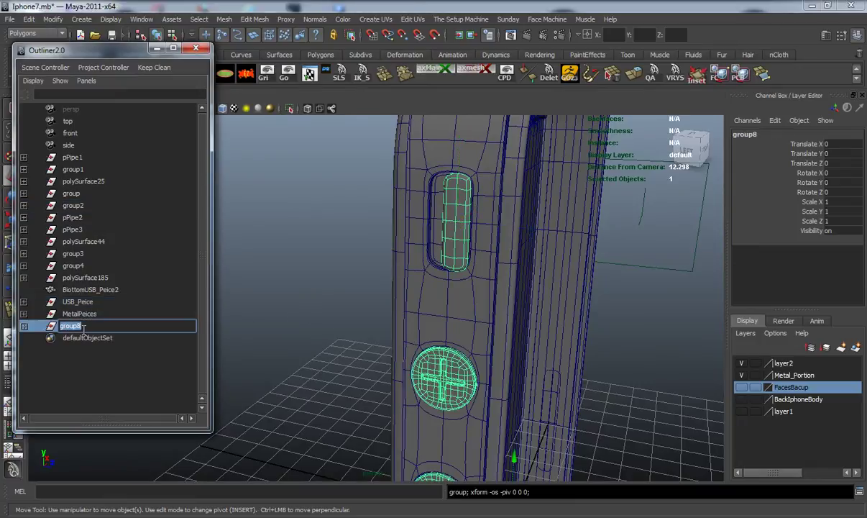
pyautogui.write('sldeButtons')
pyautogui.press('Return')
pyautogui.click(285, 340)
# - Check which parts belong to USB_Peice, starting from the recess piece beside the mute switch
pyautogui.click(436, 213)
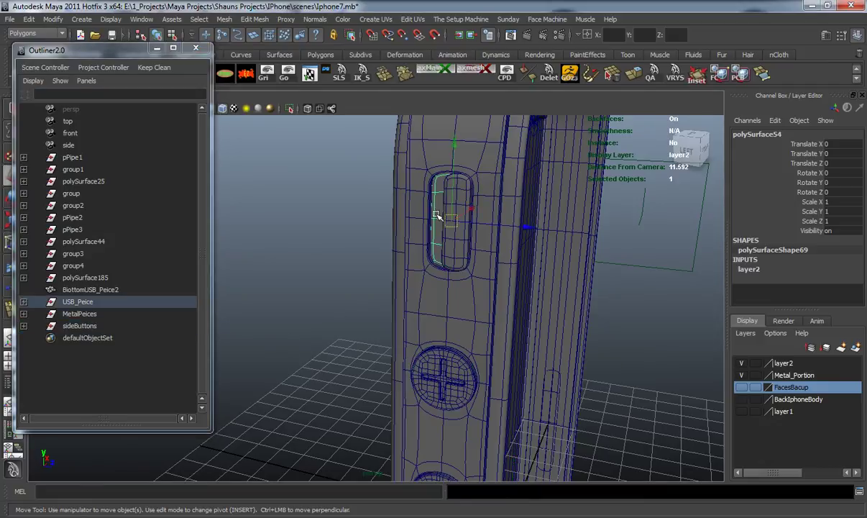
pyautogui.click(88, 306)
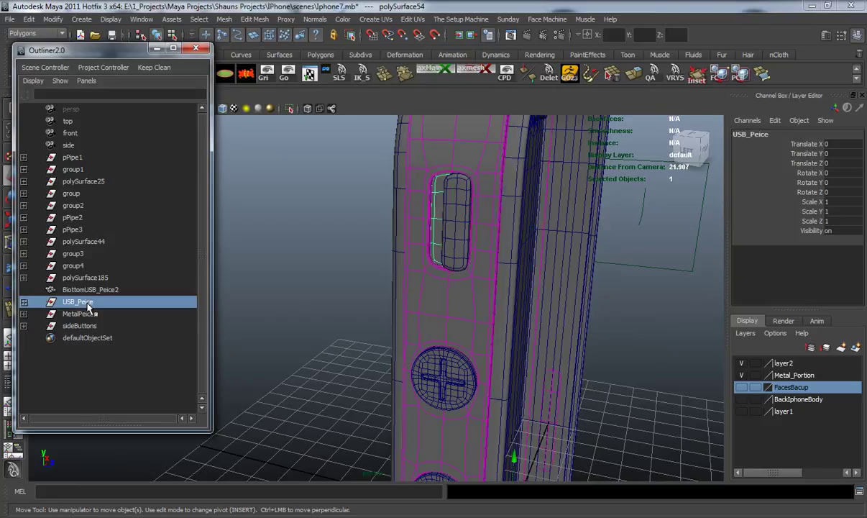
pyautogui.press('f')
pyautogui.keyDown('alt'); pyautogui.moveTo(367, 341); pyautogui.dragTo(342, 396, button='right'); pyautogui.keyUp('alt')
pyautogui.keyDown('alt'); pyautogui.moveTo(342, 395); pyautogui.dragTo(341, 347, button='middle'); pyautogui.keyUp('alt')
pyautogui.keyDown('alt'); pyautogui.moveTo(340, 346); pyautogui.dragTo(295, 317); pyautogui.keyUp('alt')
# - Rename the main phone body mesh as Body and unparent it from polySurface44
pyautogui.click(348, 325)
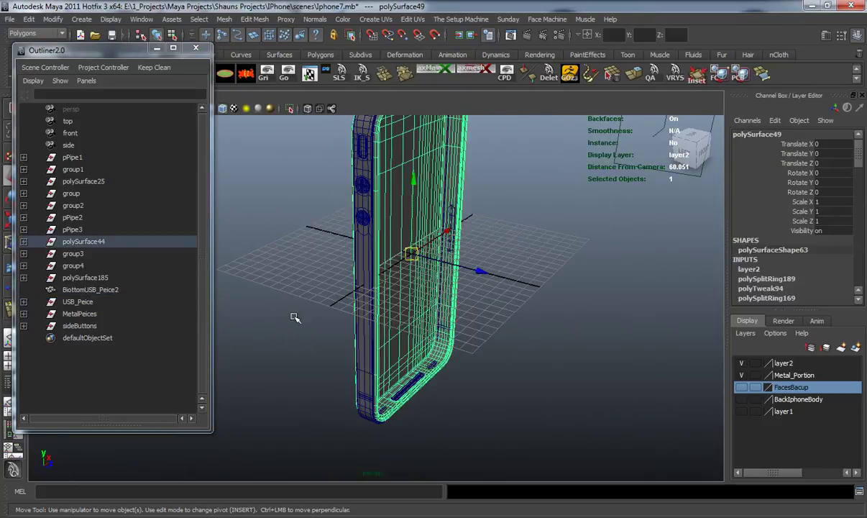
pyautogui.doubleClick(752, 137)
pyautogui.write('Body')
pyautogui.press('Return')
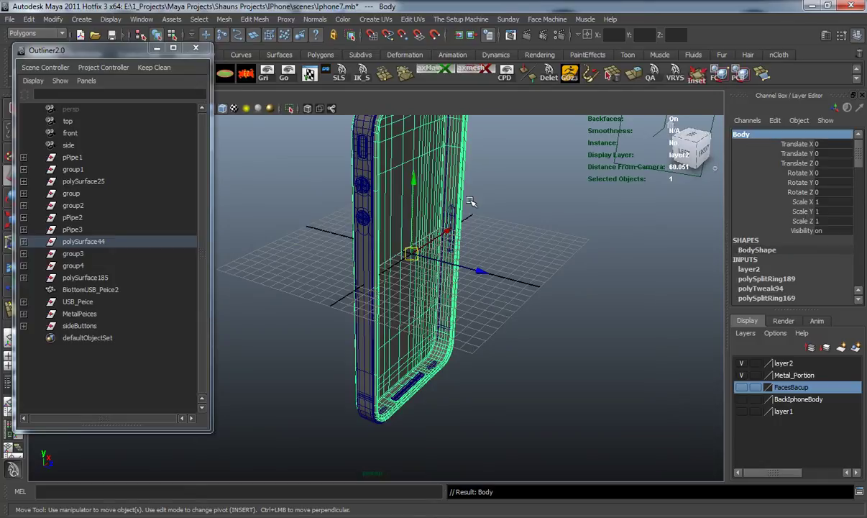
pyautogui.hotkey('shift', 'p')
# - Check which group the headphone jack ring belongs to and look over that group's members
pyautogui.keyDown('alt'); pyautogui.moveTo(301, 302); pyautogui.dragTo(333, 369); pyautogui.keyUp('alt')
pyautogui.scroll(5, 368, 344)
pyautogui.click(413, 273)
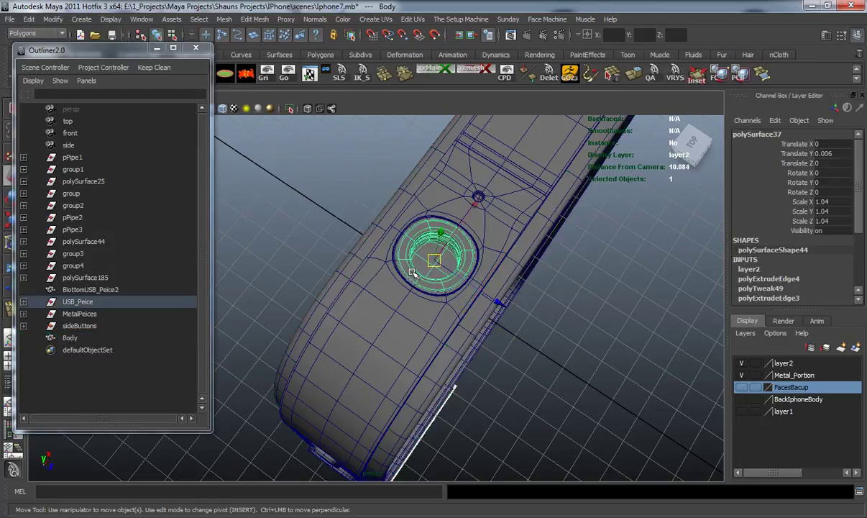
pyautogui.click(77, 303)
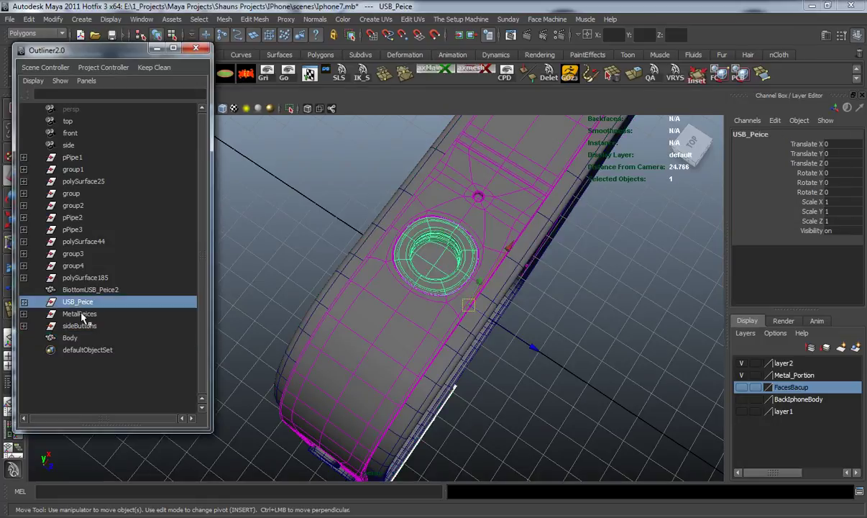
pyautogui.scroll(-6, 348, 310)
pyautogui.keyDown('alt'); pyautogui.moveTo(349, 310); pyautogui.dragTo(322, 262); pyautogui.keyUp('alt')
pyautogui.scroll(-5, 325, 285)
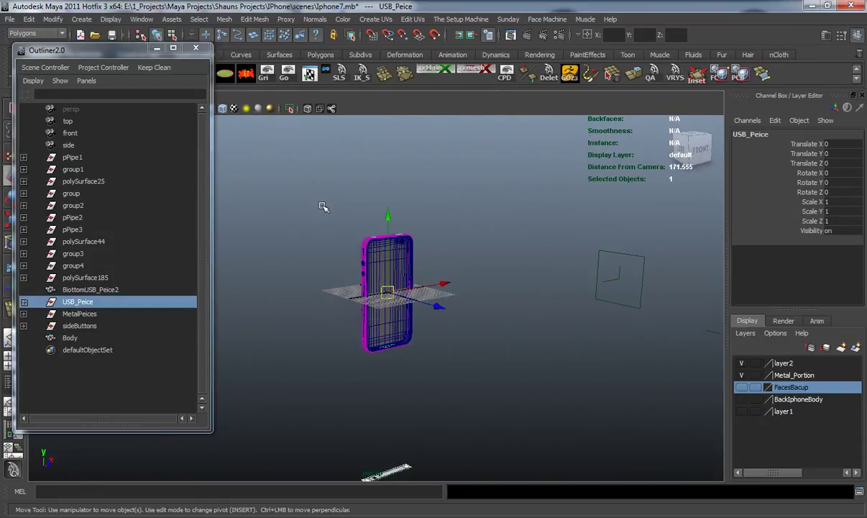
# - Delete the construction history of all visible phone parts
pyautogui.moveTo(457, 368); pyautogui.dragTo(288, 183)
pyautogui.moveTo(116, 48); pyautogui.dragTo(109, 84)
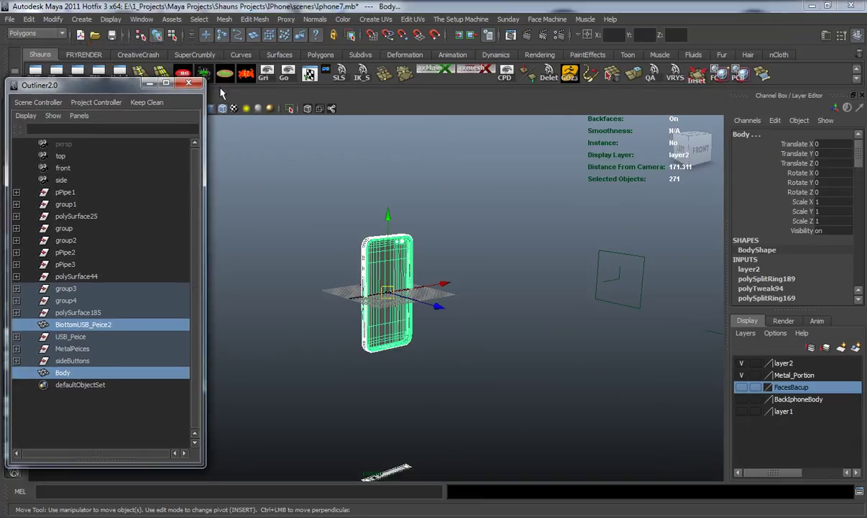
pyautogui.click(245, 78)
pyautogui.click(300, 336)
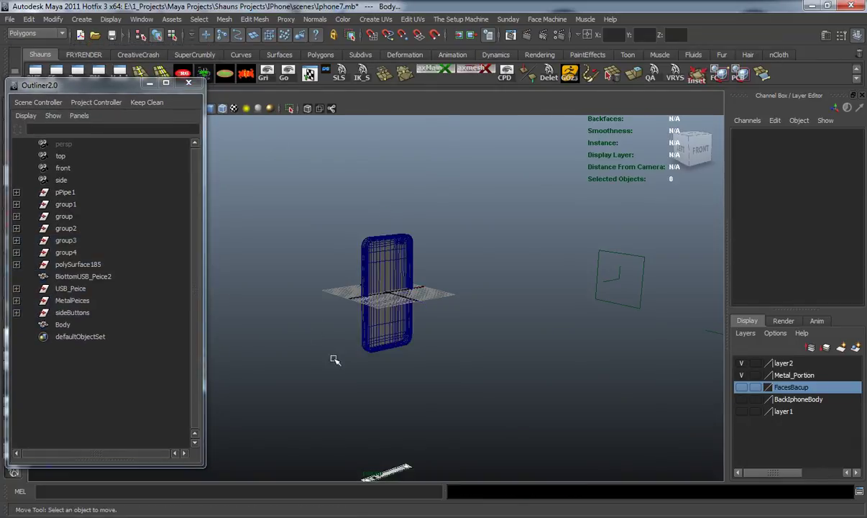
# - Show the FacesBacup layer and rename the front panel standing beside the phone as glass
pyautogui.scroll(2, 317, 354)
pyautogui.click(742, 389)
pyautogui.scroll(4, 516, 373)
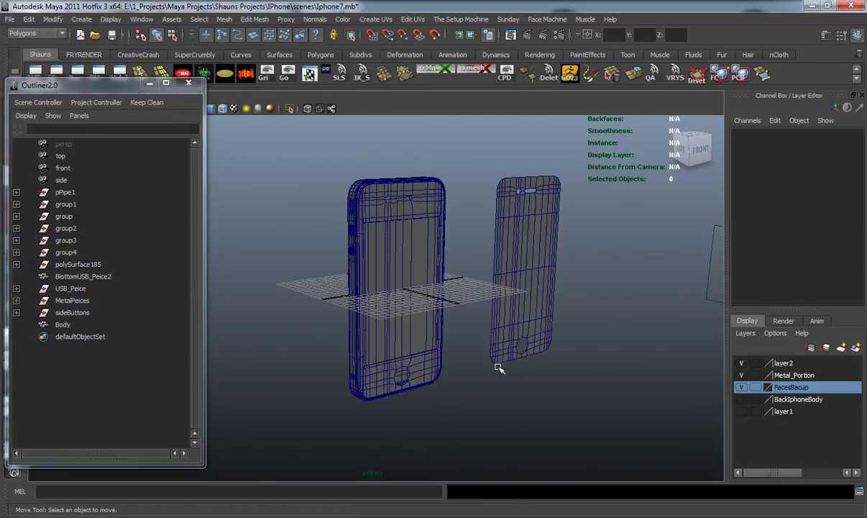
pyautogui.keyDown('alt'); pyautogui.moveTo(504, 366); pyautogui.dragTo(475, 361); pyautogui.keyUp('alt')
pyautogui.click(547, 275)
pyautogui.click(769, 136)
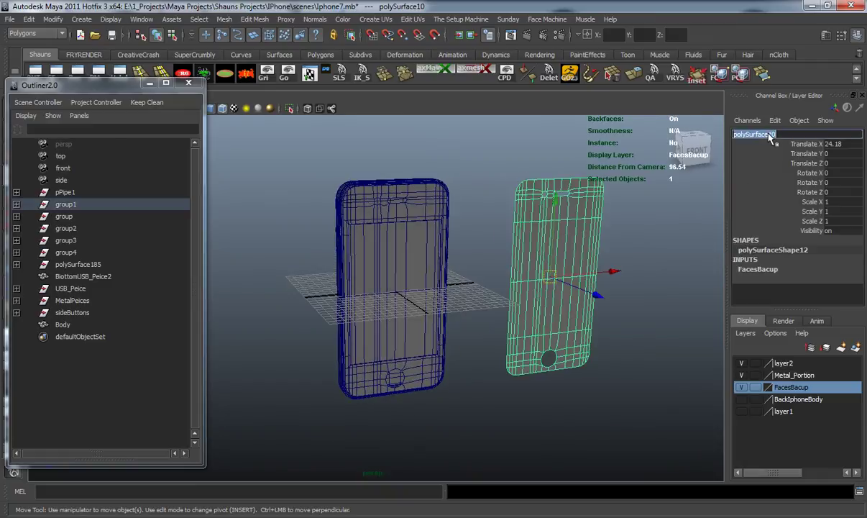
pyautogui.write('glass')
pyautogui.press('Return')
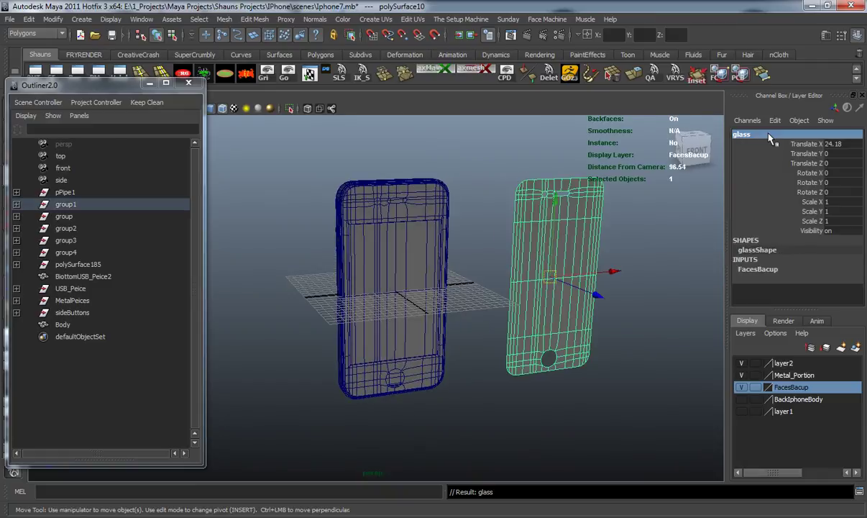
# - Rename the front frame surface surrounding the phone's display as BodyInset
pyautogui.keyDown('alt'); pyautogui.moveTo(357, 246); pyautogui.dragTo(399, 219, button='right'); pyautogui.keyUp('alt')
pyautogui.keyDown('alt'); pyautogui.moveTo(379, 150); pyautogui.dragTo(402, 227, button='middle'); pyautogui.keyUp('alt')
pyautogui.click(403, 226)
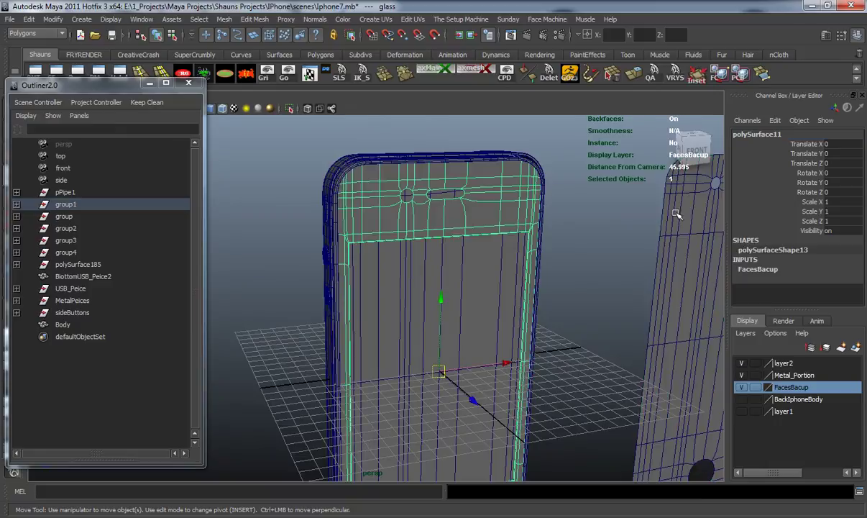
pyautogui.click(764, 135)
pyautogui.write('B')
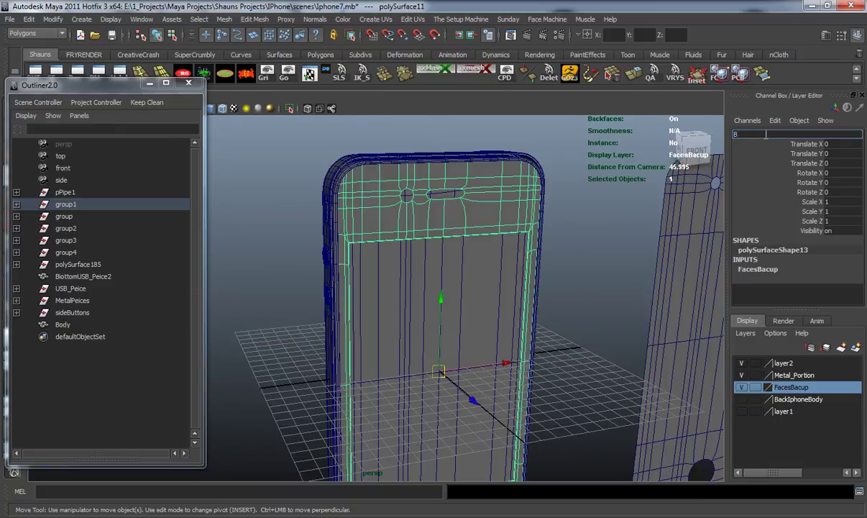
pyautogui.write('odyInset')
pyautogui.press('Return')
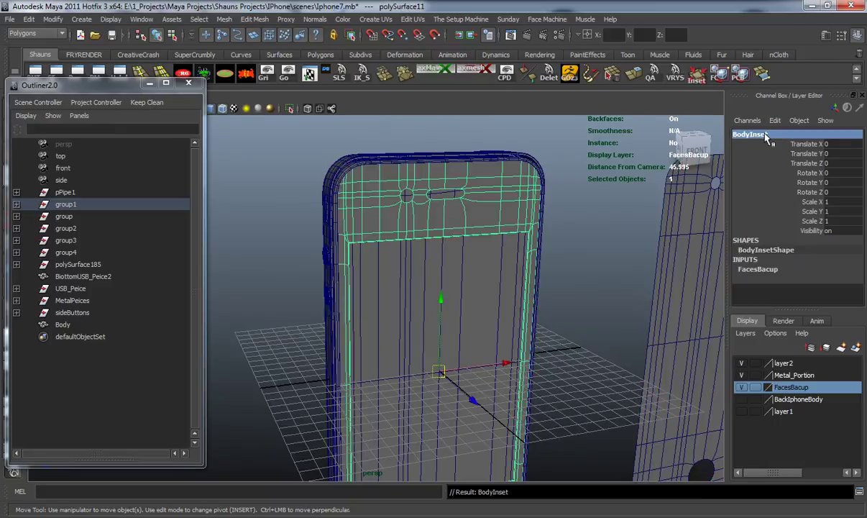
# - Rename the display surface inside the front frame as Screen
pyautogui.click(391, 271)
pyautogui.click(767, 136)
pyautogui.write('Screen')
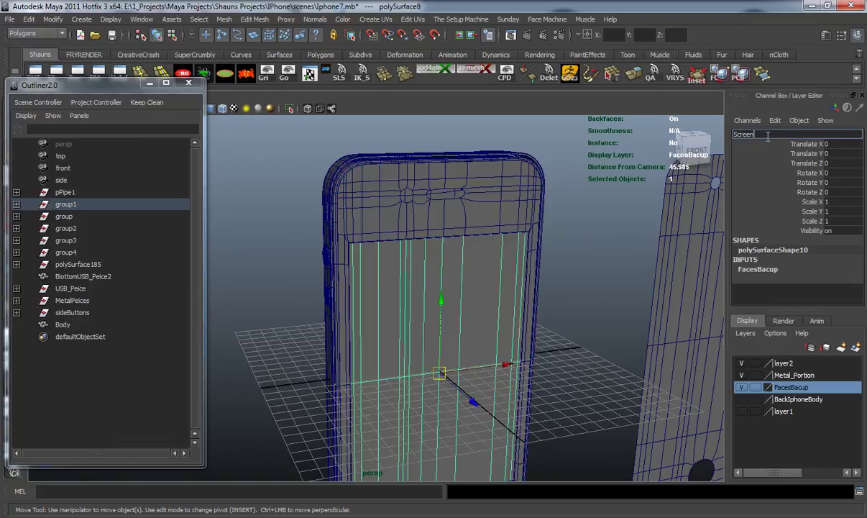
pyautogui.press('Return')
# - Rename group1, which holds the front panel surfaces, as ScreenPeices
pyautogui.scroll(-5, 501, 252)
pyautogui.keyDown('alt'); pyautogui.moveTo(480, 299); pyautogui.dragTo(471, 251, button='middle'); pyautogui.keyUp('alt')
pyautogui.scroll(3, 467, 263)
pyautogui.keyDown('alt'); pyautogui.moveTo(454, 295); pyautogui.dragTo(429, 301); pyautogui.keyUp('alt')
pyautogui.click(277, 289)
pyautogui.click(69, 207)
pyautogui.keyDown('alt'); pyautogui.moveTo(295, 258); pyautogui.dragTo(302, 295, button='middle'); pyautogui.keyUp('alt')
pyautogui.doubleClick(75, 204)
pyautogui.write('ScreenPeices')
pyautogui.press('Return')
# - Create an empty group with nothing selected and rename it as IphoneMain
pyautogui.keyDown('alt'); pyautogui.moveTo(273, 249); pyautogui.dragTo(289, 296); pyautogui.keyUp('alt')
pyautogui.click(325, 289)
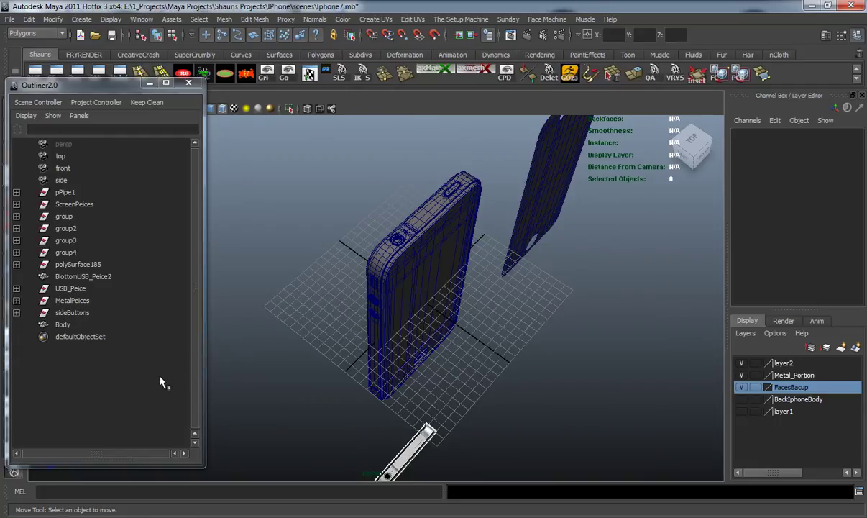
pyautogui.hotkey('ctrl', 'g')
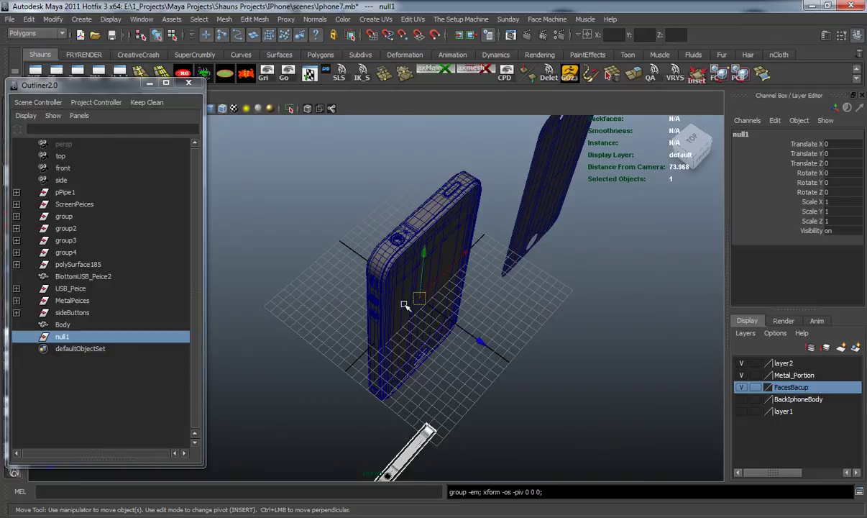
pyautogui.doubleClick(63, 336)
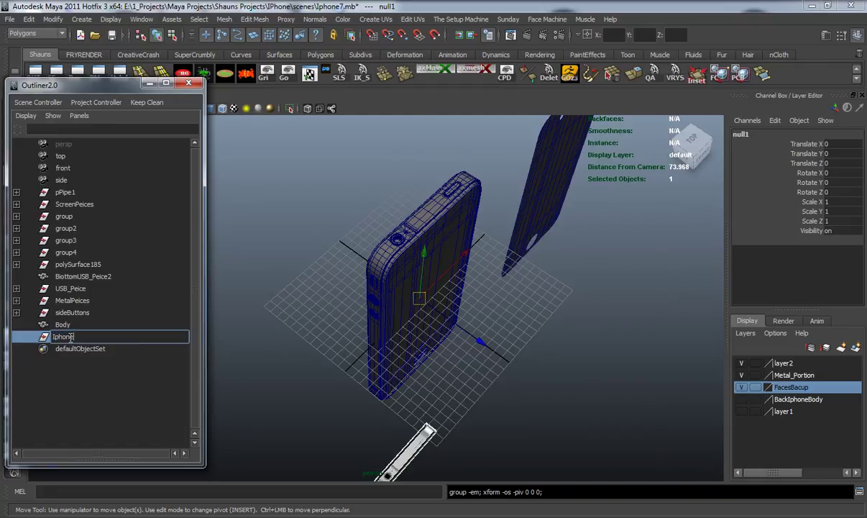
pyautogui.press('Return')
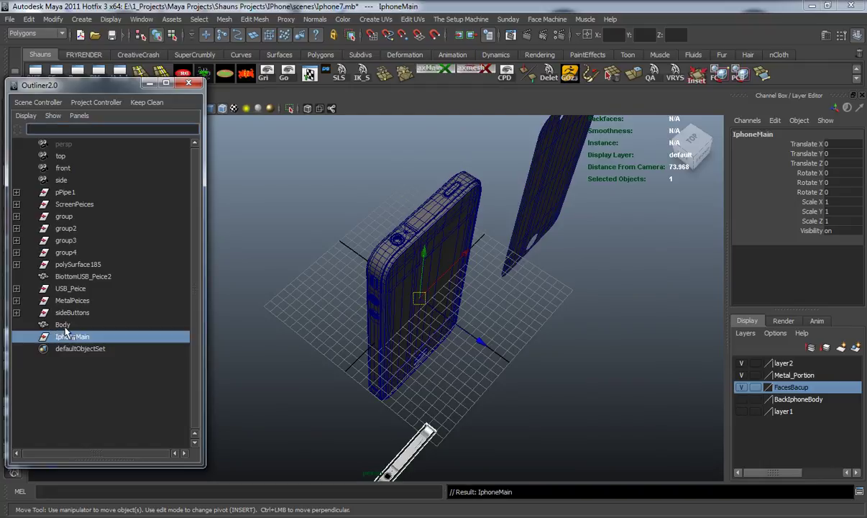
# - Select Body, sideButtons, MetalPeices, USB_Peice, BiottomUSB_Peice2 and polySurface185 together, checking the phone for unselected parts
pyautogui.click(64, 325)
pyautogui.keyDown('ctrl'); pyautogui.click(78, 311); pyautogui.keyUp('ctrl')
pyautogui.keyDown('ctrl'); pyautogui.click(78, 299); pyautogui.keyUp('ctrl')
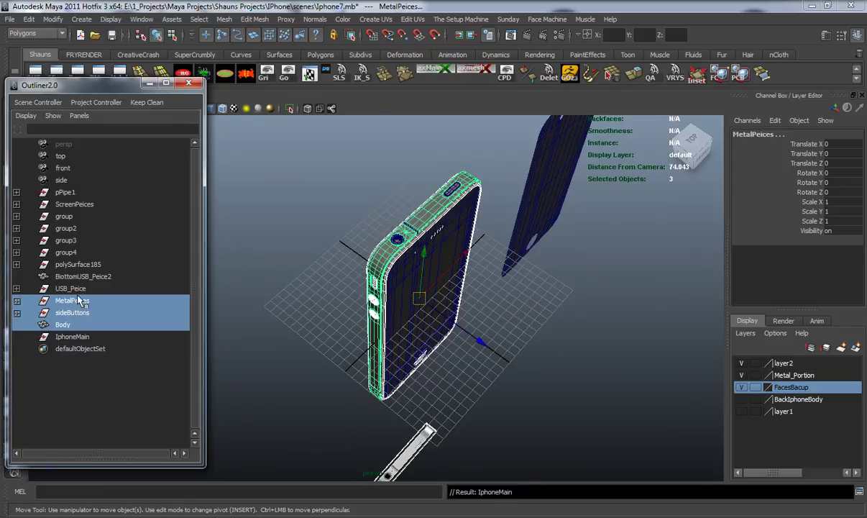
pyautogui.keyDown('shift'); pyautogui.click(70, 289); pyautogui.keyUp('shift')
pyautogui.keyDown('ctrl'); pyautogui.click(93, 278); pyautogui.keyUp('ctrl')
pyautogui.keyDown('alt'); pyautogui.moveTo(330, 351); pyautogui.dragTo(262, 299); pyautogui.keyUp('alt')
pyautogui.keyDown('alt'); pyautogui.moveTo(325, 350); pyautogui.dragTo(340, 296, button='middle'); pyautogui.keyUp('alt')
pyautogui.keyDown('alt'); pyautogui.moveTo(341, 296); pyautogui.dragTo(330, 356, button='right'); pyautogui.keyUp('alt')
pyautogui.keyDown('alt'); pyautogui.moveTo(329, 356); pyautogui.dragTo(404, 367); pyautogui.keyUp('alt')
pyautogui.scroll(4, 404, 366)
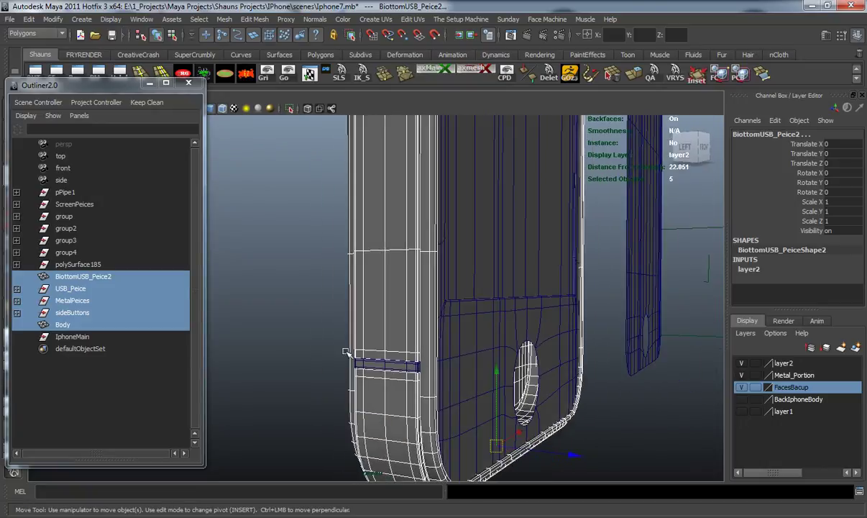
pyautogui.keyDown('shift'); pyautogui.click(84, 264); pyautogui.keyUp('shift')
pyautogui.scroll(-4, 345, 353)
pyautogui.keyDown('alt'); pyautogui.moveTo(355, 359); pyautogui.dragTo(230, 362); pyautogui.keyUp('alt')
pyautogui.scroll(-3, 305, 361)
pyautogui.keyDown('alt'); pyautogui.moveTo(305, 362); pyautogui.dragTo(346, 370); pyautogui.keyUp('alt')
pyautogui.keyDown('alt'); pyautogui.moveTo(316, 266); pyautogui.dragTo(328, 347, button='middle'); pyautogui.keyUp('alt')
pyautogui.scroll(3, 326, 347)
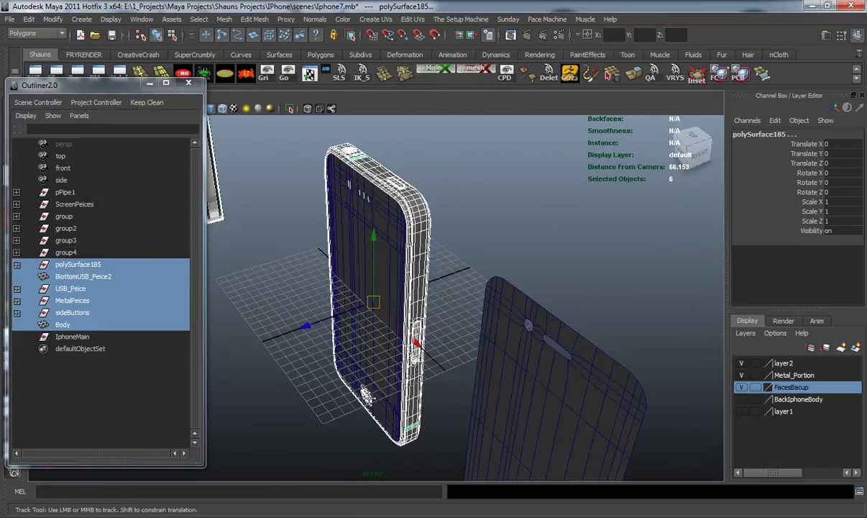
# - Try to add the front surfaces to the selection and parent ScreenPeices under IphoneMain
pyautogui.keyDown('alt'); pyautogui.moveTo(328, 335); pyautogui.dragTo(386, 339); pyautogui.keyUp('alt')
pyautogui.keyDown('alt'); pyautogui.moveTo(386, 339); pyautogui.dragTo(374, 370, button='middle'); pyautogui.keyUp('alt')
pyautogui.scroll(3, 374, 369)
pyautogui.keyDown('alt'); pyautogui.moveTo(374, 369); pyautogui.dragTo(374, 316); pyautogui.keyUp('alt')
pyautogui.keyDown('shift'); pyautogui.click(371, 312); pyautogui.keyUp('shift')
pyautogui.keyDown('alt'); pyautogui.moveTo(404, 377); pyautogui.dragTo(424, 352); pyautogui.keyUp('alt')
pyautogui.keyDown('shift'); pyautogui.click(422, 351); pyautogui.keyUp('shift')
pyautogui.moveTo(87, 208); pyautogui.dragTo(72, 335, button='middle')
pyautogui.click(72, 325)
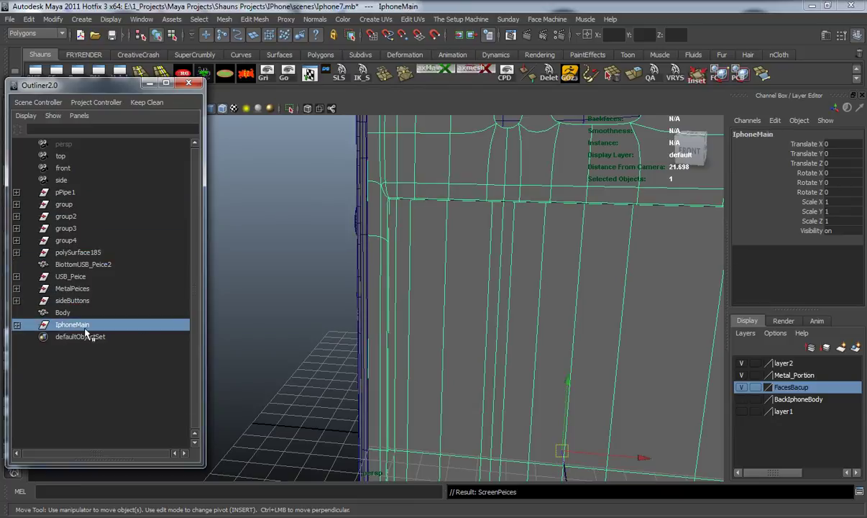
# - Undo the parenting of ScreenPeices and return to the multi-part selection
pyautogui.hotkey('ctrl', 'z')
pyautogui.hotkey('ctrl', 'z')
pyautogui.hotkey('ctrl', 'z')
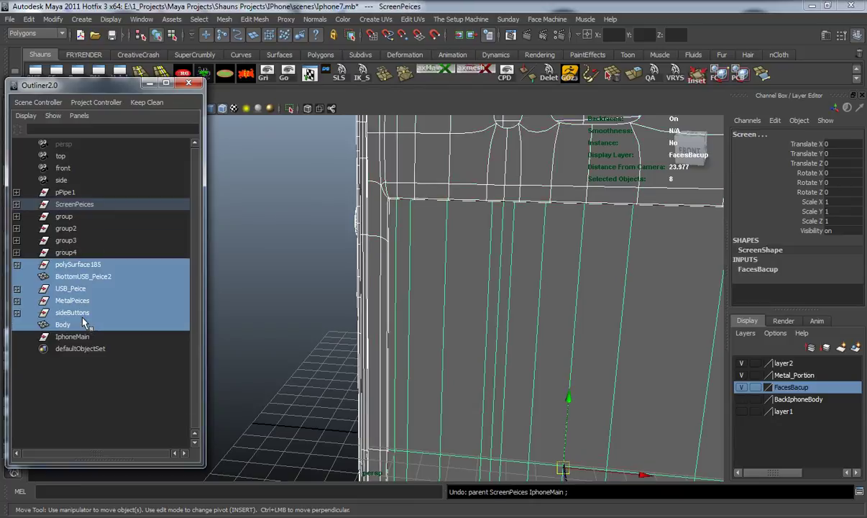
# - Parent the selected Body, sideButtons, MetalPeices, USB_Peice, BiottomUSB_Peice2 and polySurface185 under IphoneMain
pyautogui.moveTo(66, 327); pyautogui.dragTo(71, 337, button='middle')
pyautogui.click(74, 265)
pyautogui.scroll(-3, 400, 339)
pyautogui.scroll(-5, 401, 339)
pyautogui.scroll(1, 331, 319)
pyautogui.keyDown('alt'); pyautogui.moveTo(330, 321); pyautogui.dragTo(378, 352); pyautogui.keyUp('alt')
pyautogui.scroll(2, 378, 352)
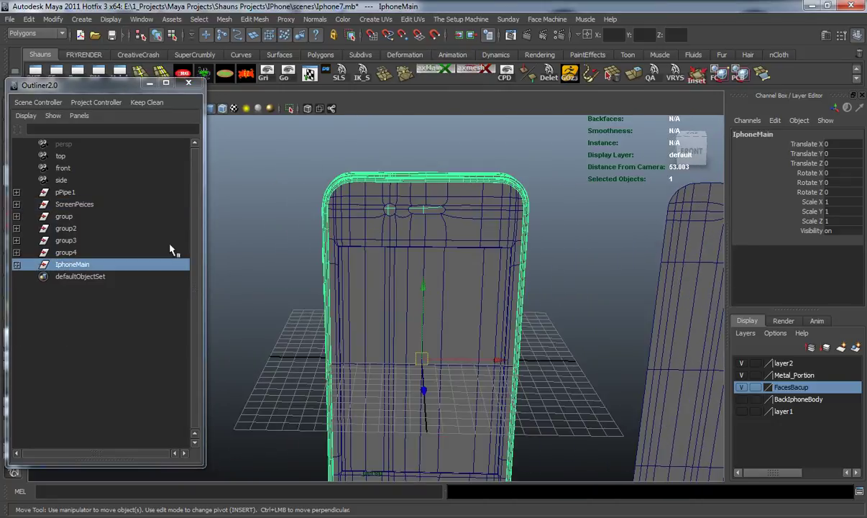
# - Parent the ScreenPeices group under IphoneMain and clear the selection
pyautogui.click(72, 204)
pyautogui.moveTo(70, 206); pyautogui.dragTo(71, 265, button='middle')
pyautogui.click(80, 254)
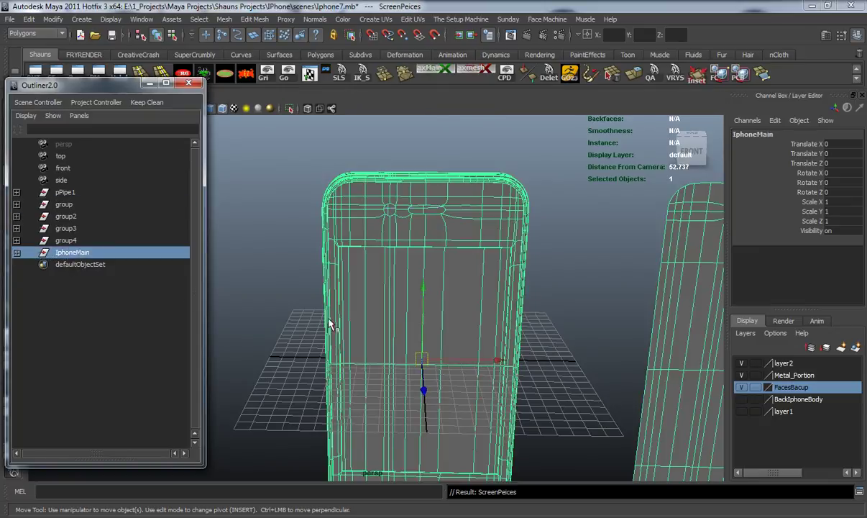
pyautogui.scroll(-5, 323, 305)
pyautogui.keyDown('alt'); pyautogui.moveTo(362, 300); pyautogui.dragTo(384, 342); pyautogui.keyUp('alt')
pyautogui.click(376, 352)
pyautogui.scroll(4, 416, 369)
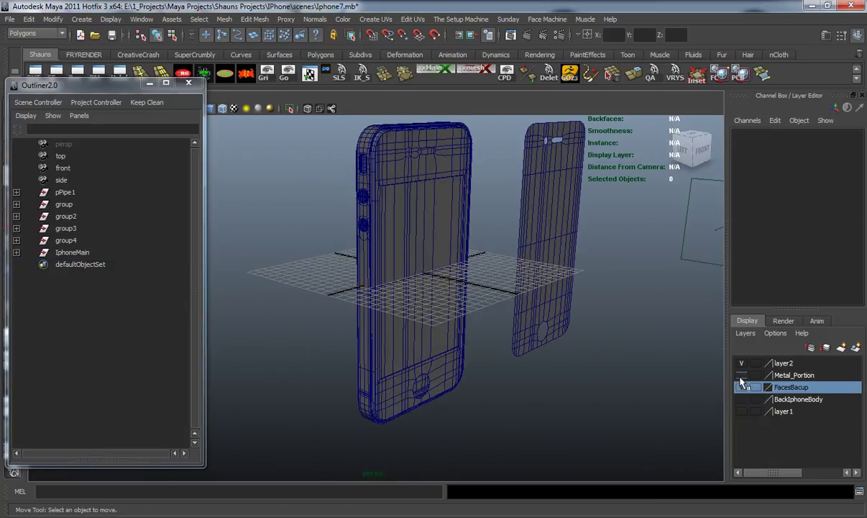
# - Add the Screen, BodyInset and glass surfaces to the FacesBacup layer and hide that layer
pyautogui.keyDown('alt'); pyautogui.moveTo(578, 372); pyautogui.dragTo(509, 360); pyautogui.keyUp('alt')
pyautogui.keyDown('alt'); pyautogui.moveTo(455, 327); pyautogui.dragTo(481, 346, button='middle'); pyautogui.keyUp('alt')
pyautogui.keyDown('alt'); pyautogui.moveTo(481, 345); pyautogui.dragTo(473, 374); pyautogui.keyUp('alt')
pyautogui.click(346, 292)
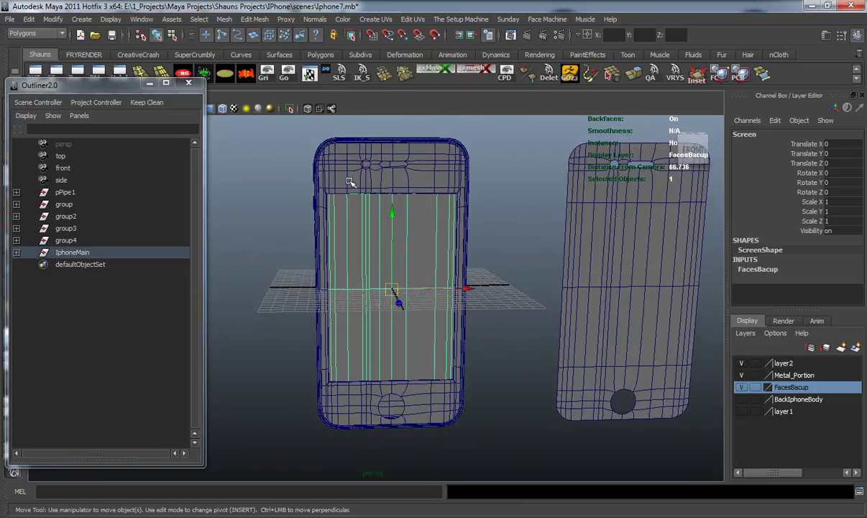
pyautogui.keyDown('shift'); pyautogui.click(350, 184); pyautogui.keyUp('shift')
pyautogui.click(624, 281)
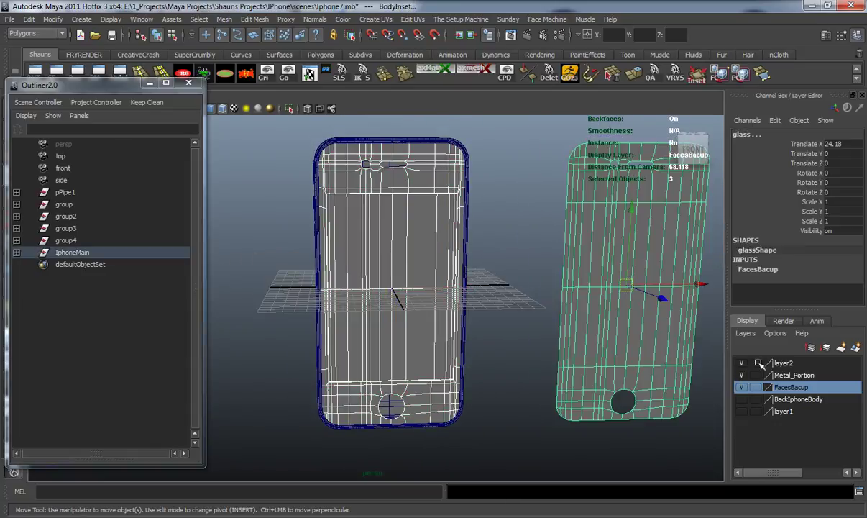
pyautogui.rightClick(782, 389)
pyautogui.click(789, 407)
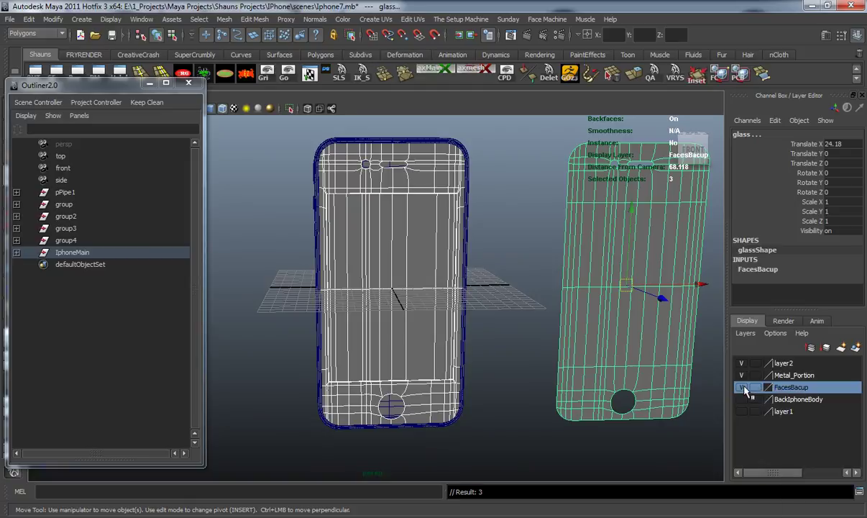
pyautogui.click(743, 387)
pyautogui.click(577, 363)
# - Rename group3, the larger camera lens on the phone's back, as cameraMain and parent it under IphoneMain
pyautogui.keyDown('alt'); pyautogui.moveTo(467, 361); pyautogui.dragTo(689, 385); pyautogui.keyUp('alt')
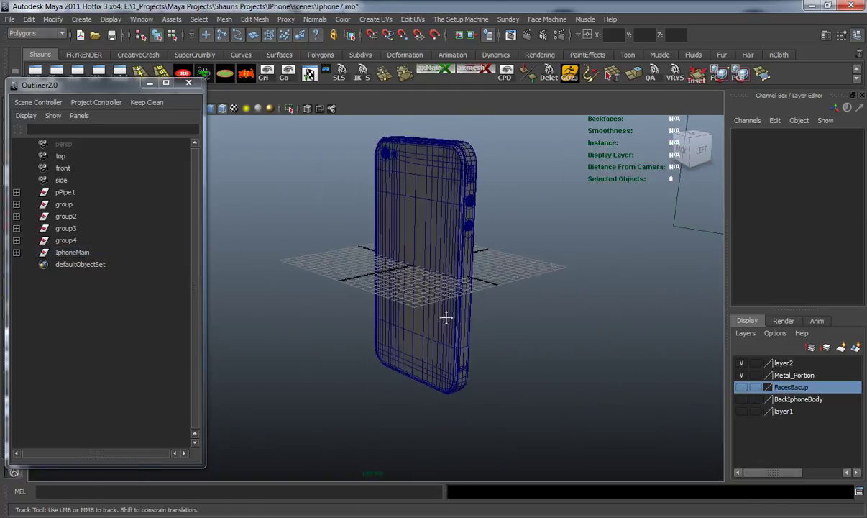
pyautogui.keyDown('alt'); pyautogui.moveTo(451, 284); pyautogui.dragTo(450, 360, button='middle'); pyautogui.keyUp('alt')
pyautogui.scroll(4, 330, 334)
pyautogui.keyDown('alt'); pyautogui.moveTo(330, 334); pyautogui.dragTo(383, 319); pyautogui.keyUp('alt')
pyautogui.keyDown('alt'); pyautogui.moveTo(383, 319); pyautogui.dragTo(451, 401, button='middle'); pyautogui.keyUp('alt')
pyautogui.scroll(4, 451, 400)
pyautogui.keyDown('alt'); pyautogui.moveTo(450, 400); pyautogui.dragTo(413, 350); pyautogui.keyUp('alt')
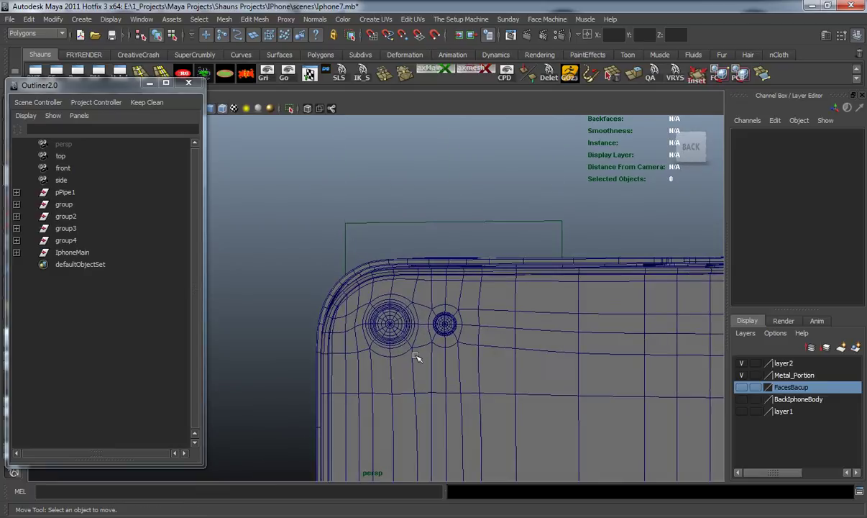
pyautogui.scroll(5, 414, 363)
pyautogui.scroll(2, 414, 363)
pyautogui.click(415, 377)
pyautogui.press('Up')
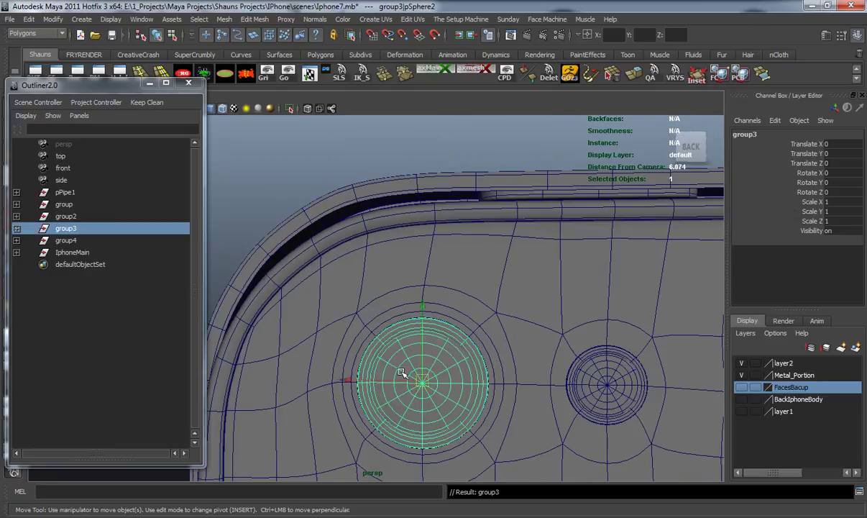
pyautogui.doubleClick(74, 227)
pyautogui.write('cameraMain')
pyautogui.press('Return')
pyautogui.moveTo(77, 230); pyautogui.dragTo(81, 254, button='middle')
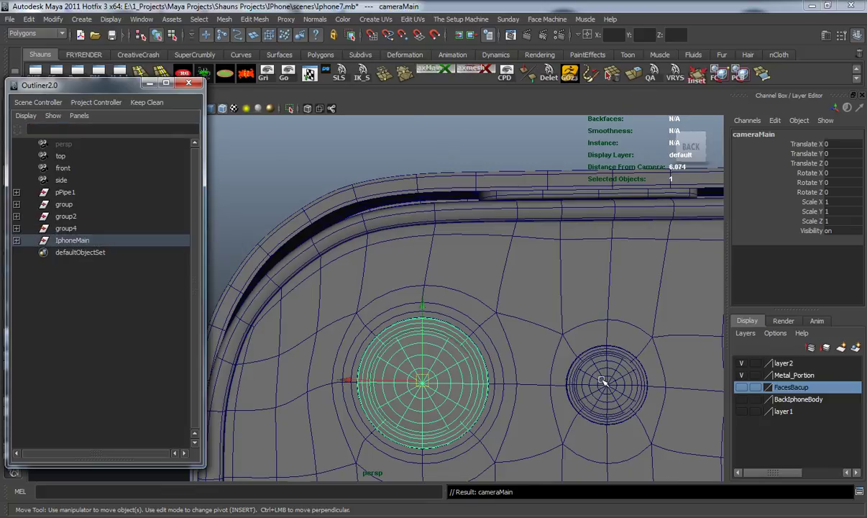
# - Rename group4, the smaller lens beside the main camera, as CameraSmallBack and parent it under IphoneMain
pyautogui.click(599, 380)
pyautogui.press('Up')
pyautogui.click(77, 231)
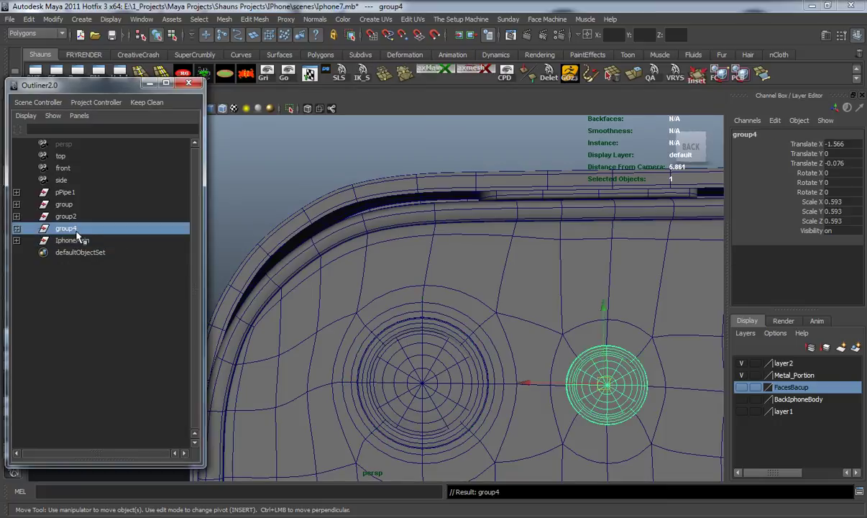
pyautogui.doubleClick(72, 228)
pyautogui.write('CameraSmall')
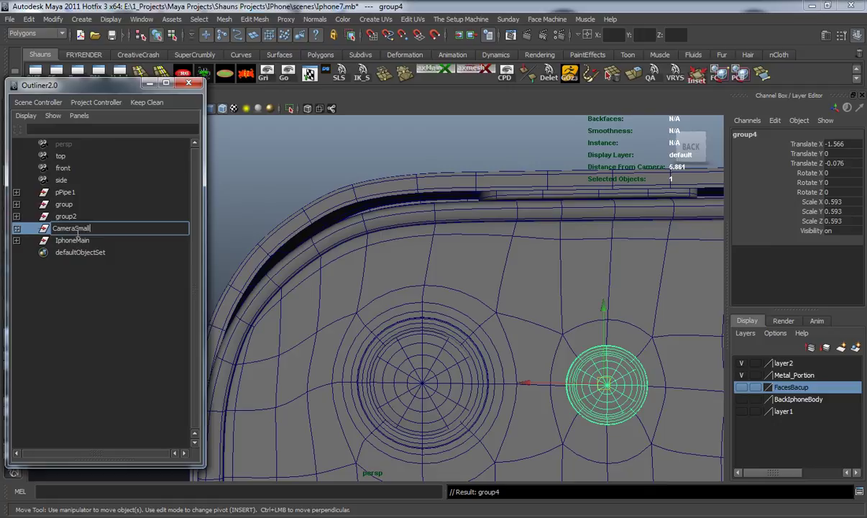
pyautogui.write('Back')
pyautogui.press('Return')
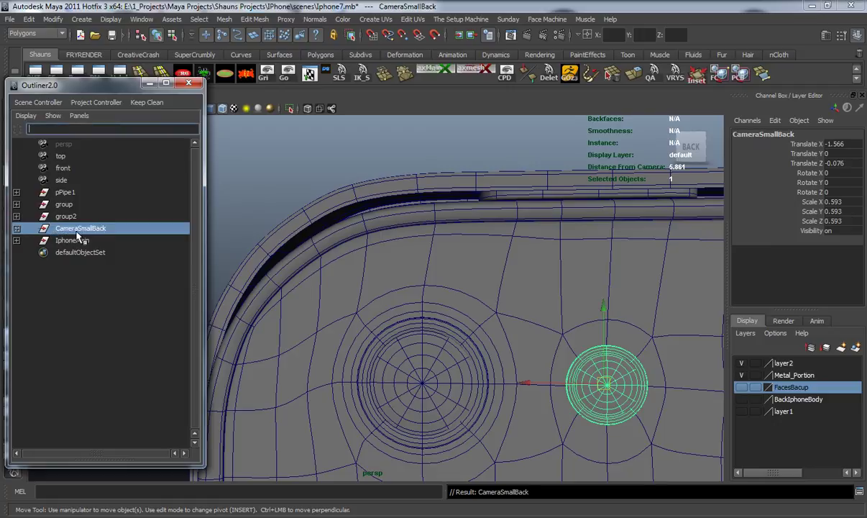
pyautogui.moveTo(96, 228); pyautogui.dragTo(89, 243, button='middle')
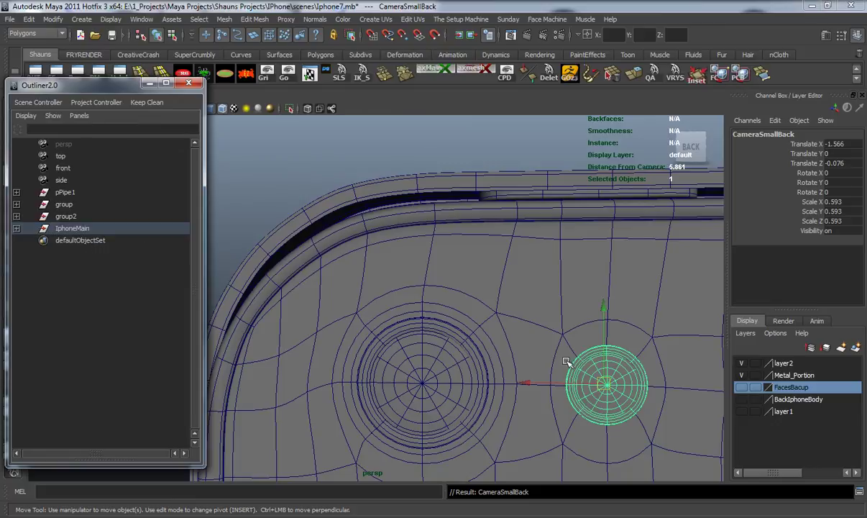
# - Examine the phone from the back, sides and front for parts not yet organized under IphoneMain
pyautogui.scroll(-5, 553, 372)
pyautogui.keyDown('alt'); pyautogui.moveTo(553, 372); pyautogui.dragTo(501, 284, button='middle'); pyautogui.keyUp('alt')
pyautogui.scroll(-5, 411, 273)
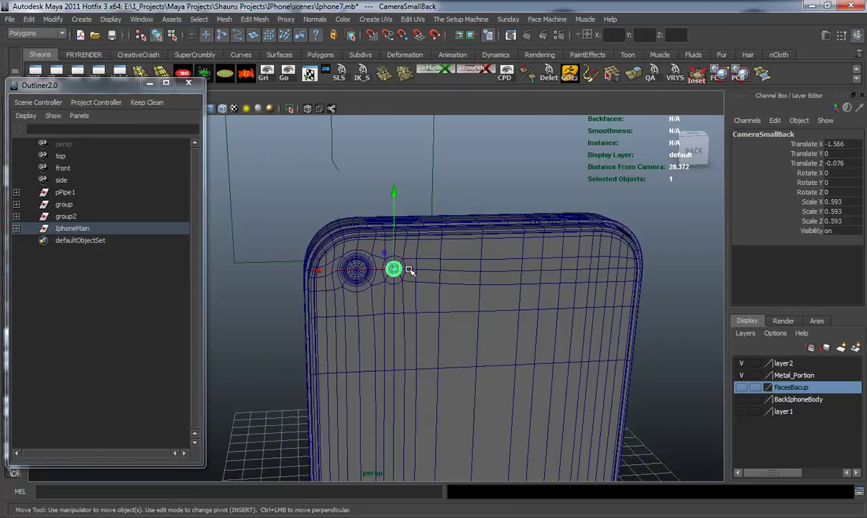
pyautogui.keyDown('alt'); pyautogui.moveTo(409, 271); pyautogui.dragTo(381, 282); pyautogui.keyUp('alt')
pyautogui.click(309, 320)
pyautogui.keyDown('alt'); pyautogui.moveTo(421, 303); pyautogui.dragTo(449, 281); pyautogui.keyUp('alt')
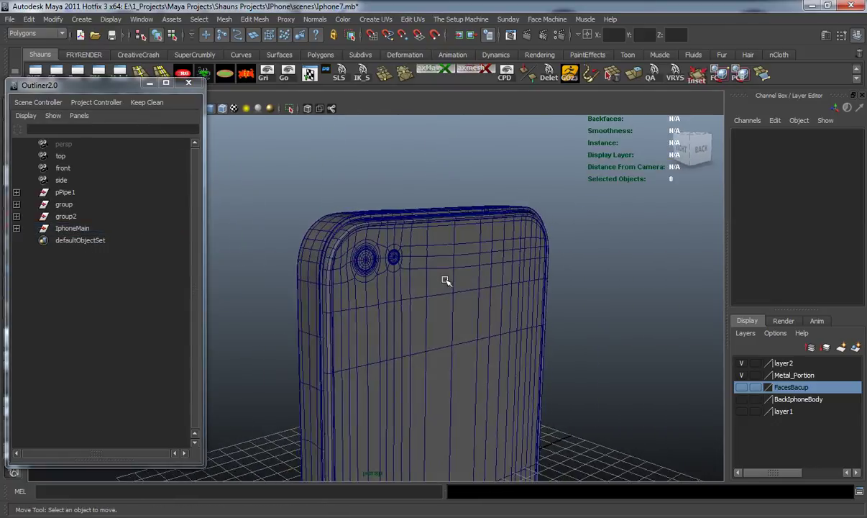
pyautogui.scroll(6, 488, 351)
pyautogui.keyDown('alt'); pyautogui.moveTo(488, 351); pyautogui.dragTo(382, 332); pyautogui.keyUp('alt')
pyautogui.keyDown('alt'); pyautogui.moveTo(532, 342); pyautogui.dragTo(366, 333, button='middle'); pyautogui.keyUp('alt')
pyautogui.keyDown('alt'); pyautogui.moveTo(367, 333); pyautogui.dragTo(453, 348); pyautogui.keyUp('alt')
pyautogui.scroll(-5, 453, 348)
pyautogui.keyDown('alt'); pyautogui.moveTo(453, 348); pyautogui.dragTo(342, 253, button='middle'); pyautogui.keyUp('alt')
pyautogui.keyDown('alt'); pyautogui.moveTo(389, 304); pyautogui.dragTo(611, 307); pyautogui.keyUp('alt')
pyautogui.keyDown('alt'); pyautogui.moveTo(476, 336); pyautogui.dragTo(474, 289); pyautogui.keyUp('alt')
pyautogui.scroll(-5, 417, 340)
pyautogui.keyDown('alt'); pyautogui.moveTo(418, 317); pyautogui.dragTo(437, 164, button='middle'); pyautogui.keyUp('alt')
pyautogui.keyDown('alt'); pyautogui.moveTo(415, 317); pyautogui.dragTo(372, 350); pyautogui.keyUp('alt')
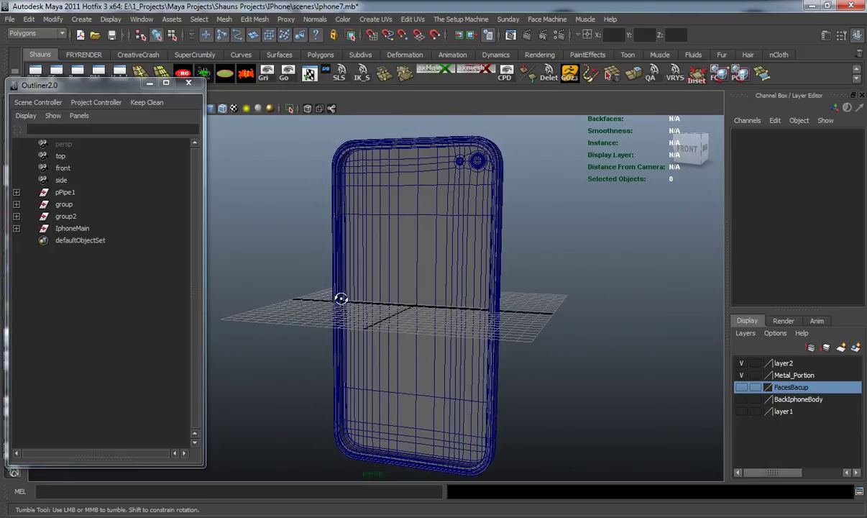
pyautogui.keyDown('alt'); pyautogui.moveTo(335, 299); pyautogui.dragTo(345, 299); pyautogui.keyUp('alt')
pyautogui.moveTo(347, 294)
pyautogui.keyDown('alt'); pyautogui.mouseDown(button='middle')
pyautogui.moveTo(351, 309)
pyautogui.moveTo(342, 286)
pyautogui.mouseUp(button='middle'); pyautogui.keyUp('alt')
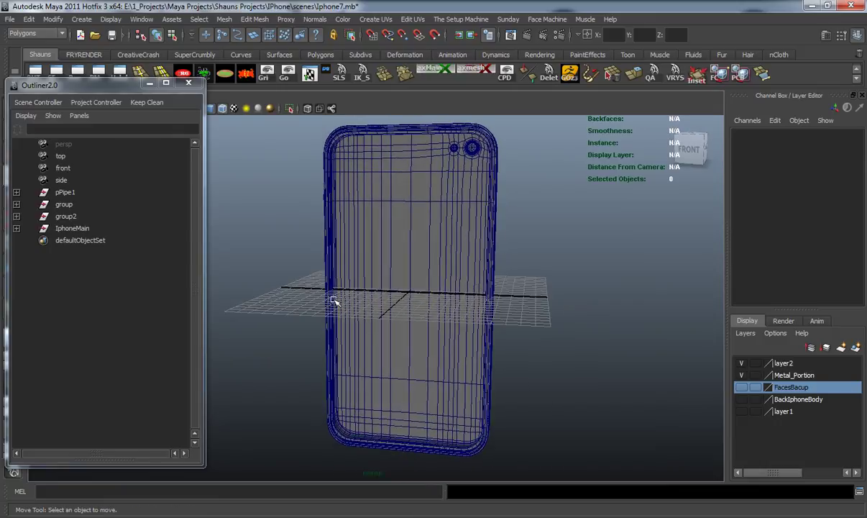